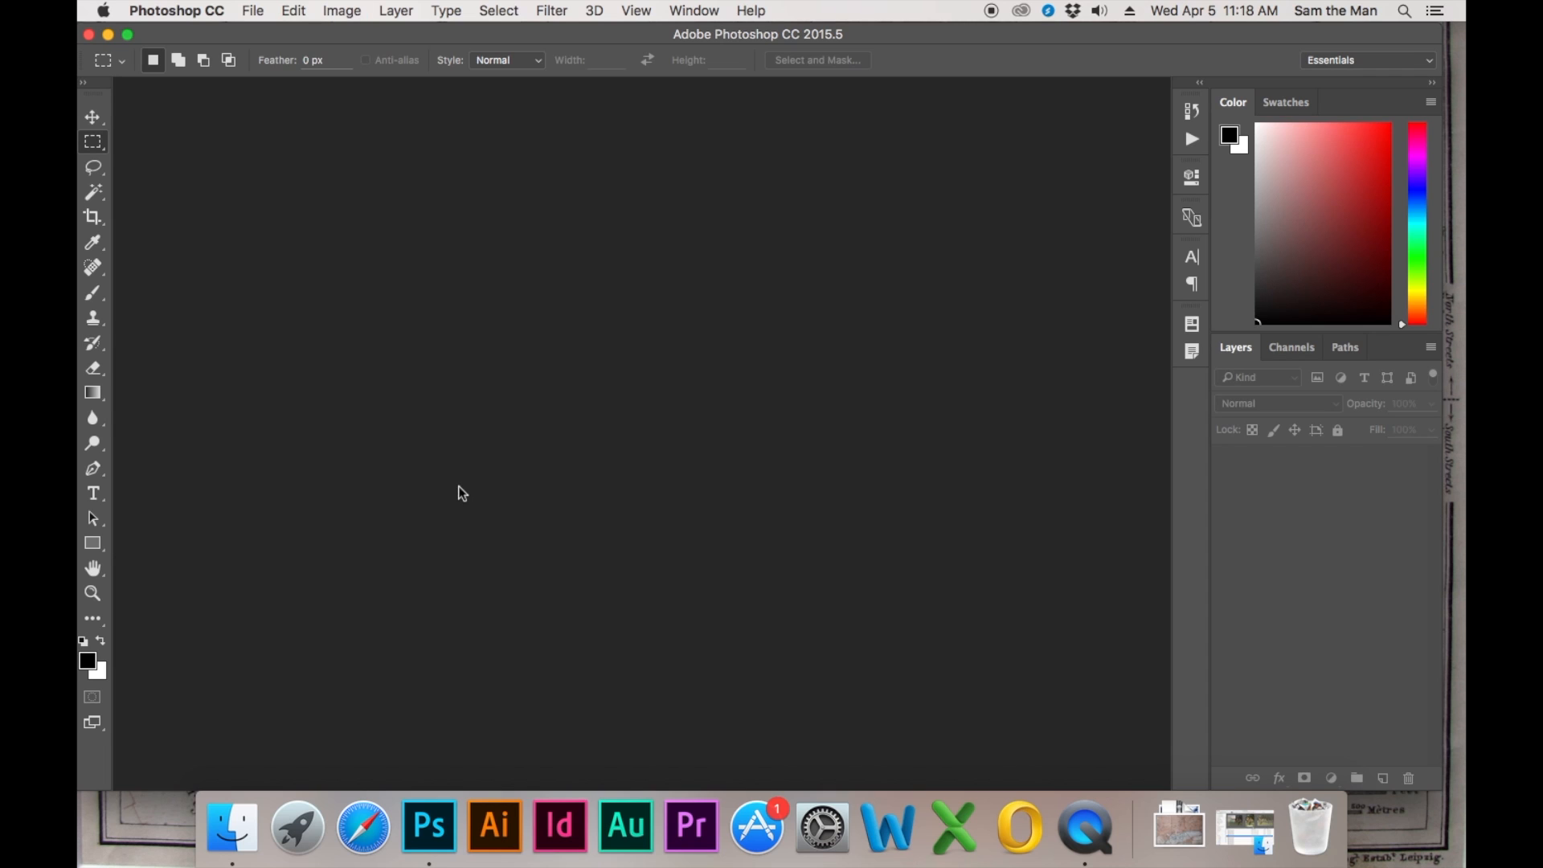
Create a new document with the default settings and place the text "Color Correction" horizontally centred in its upper half
key(super+n)
key(Return)
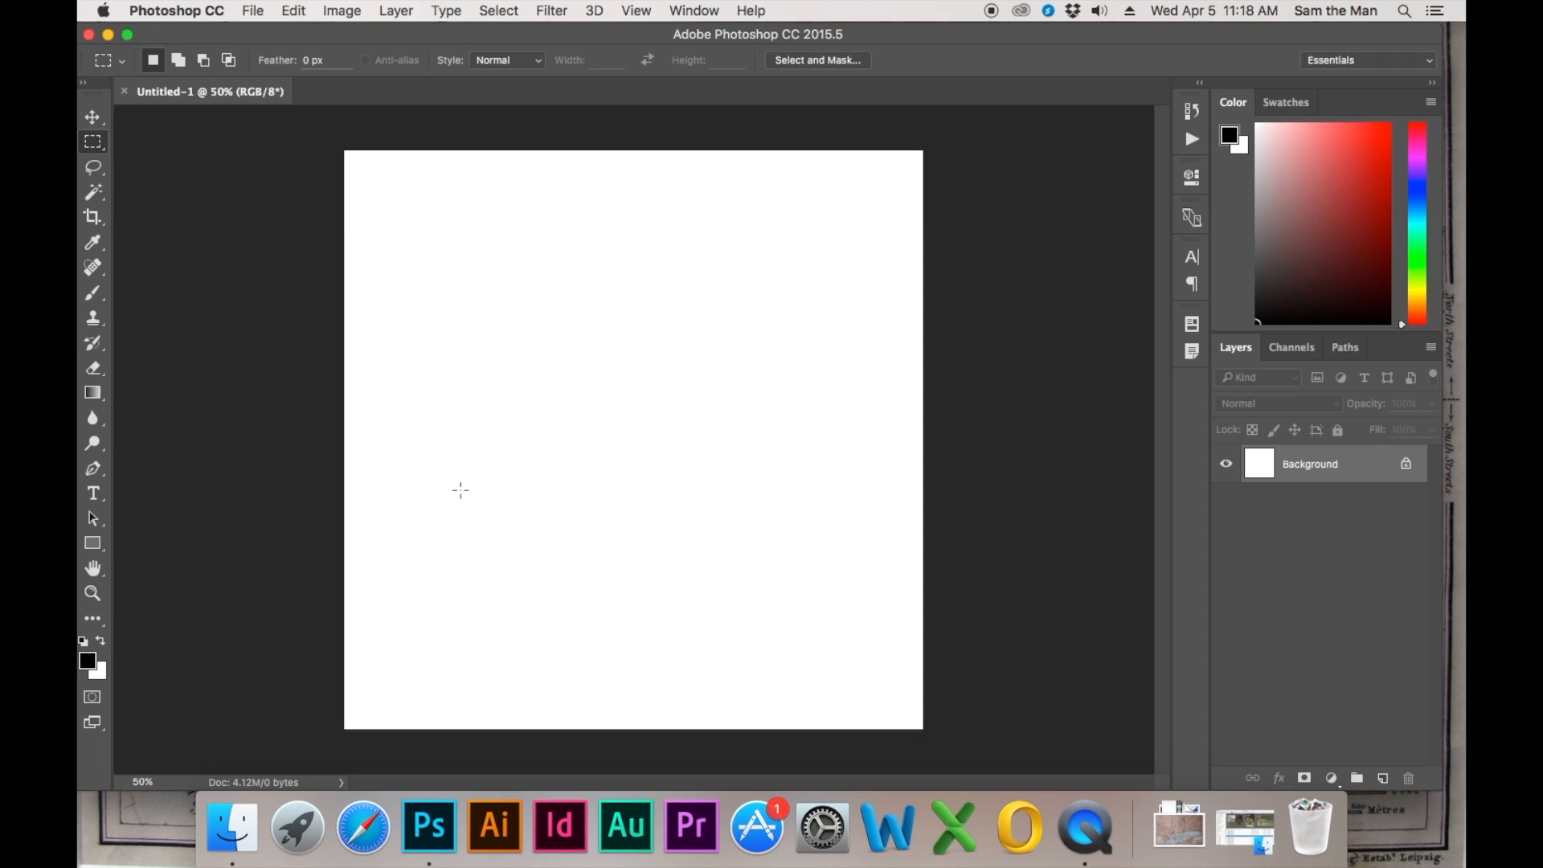
key(t)
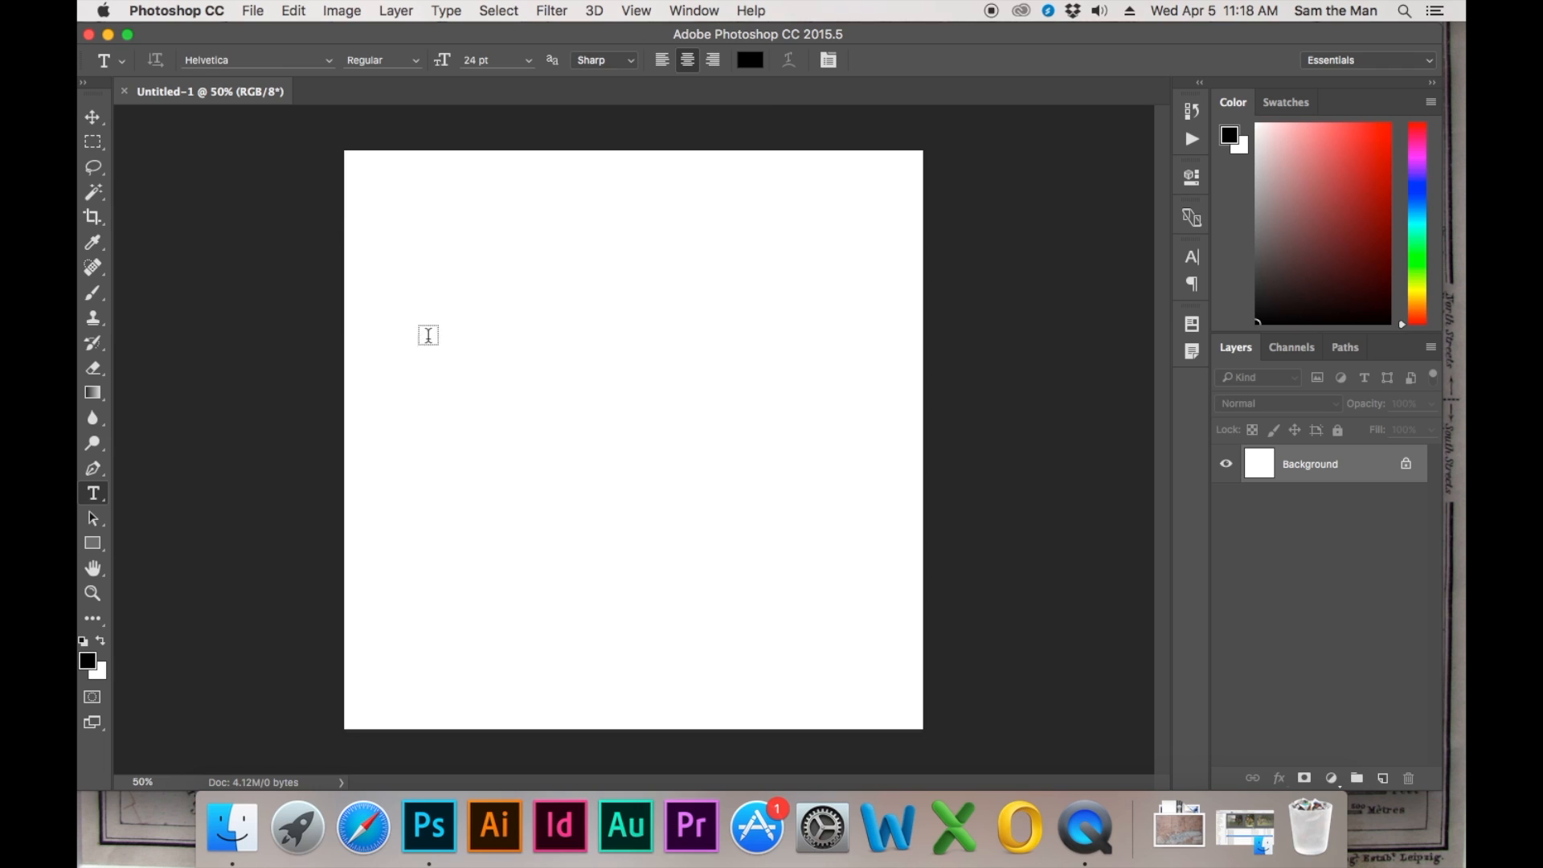
click(439, 368)
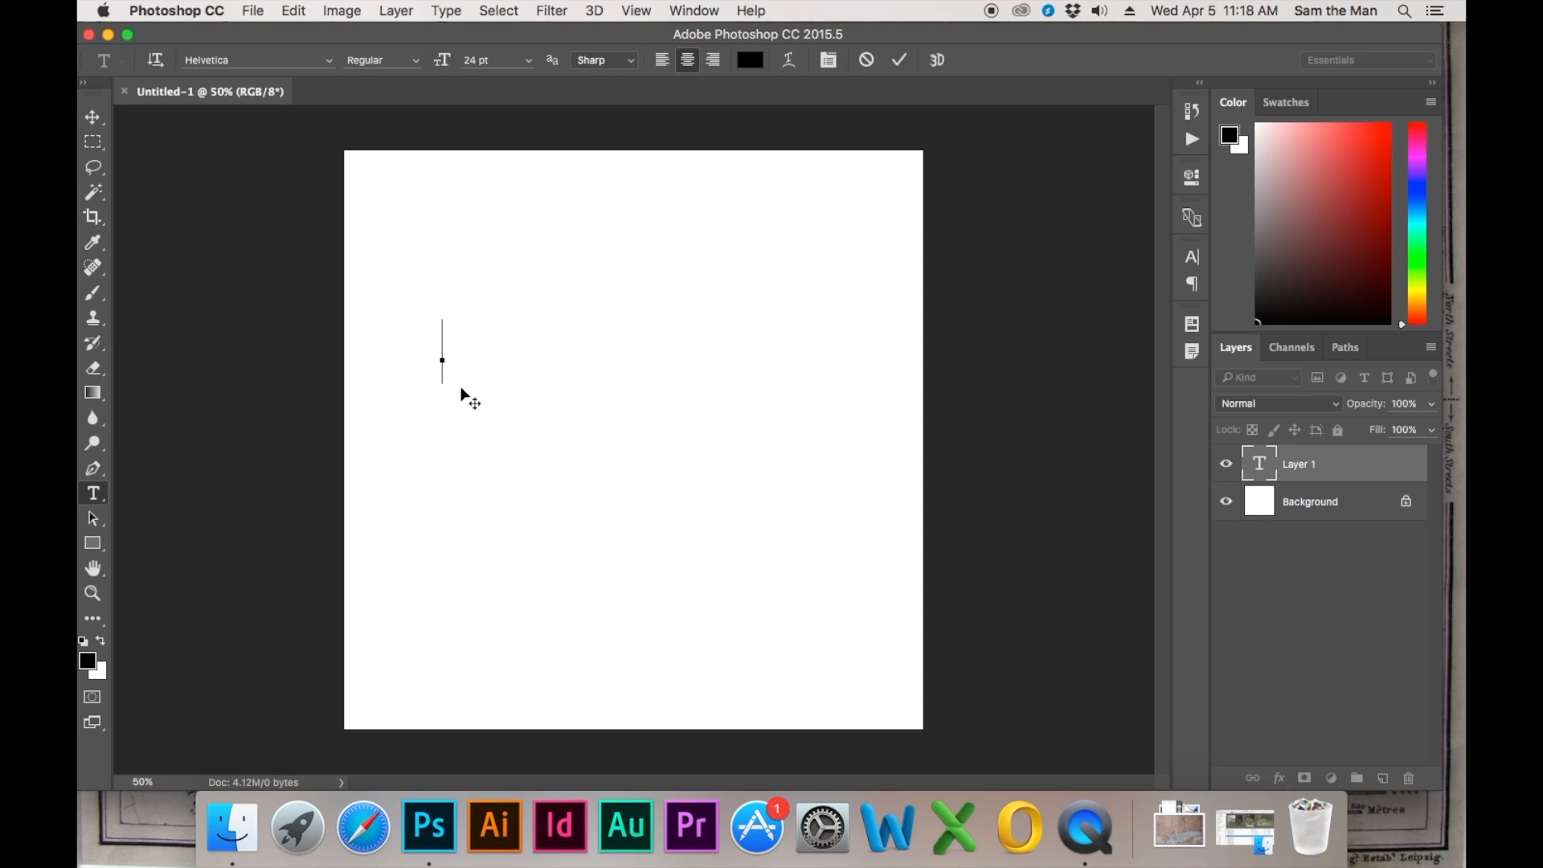
text(Colo)
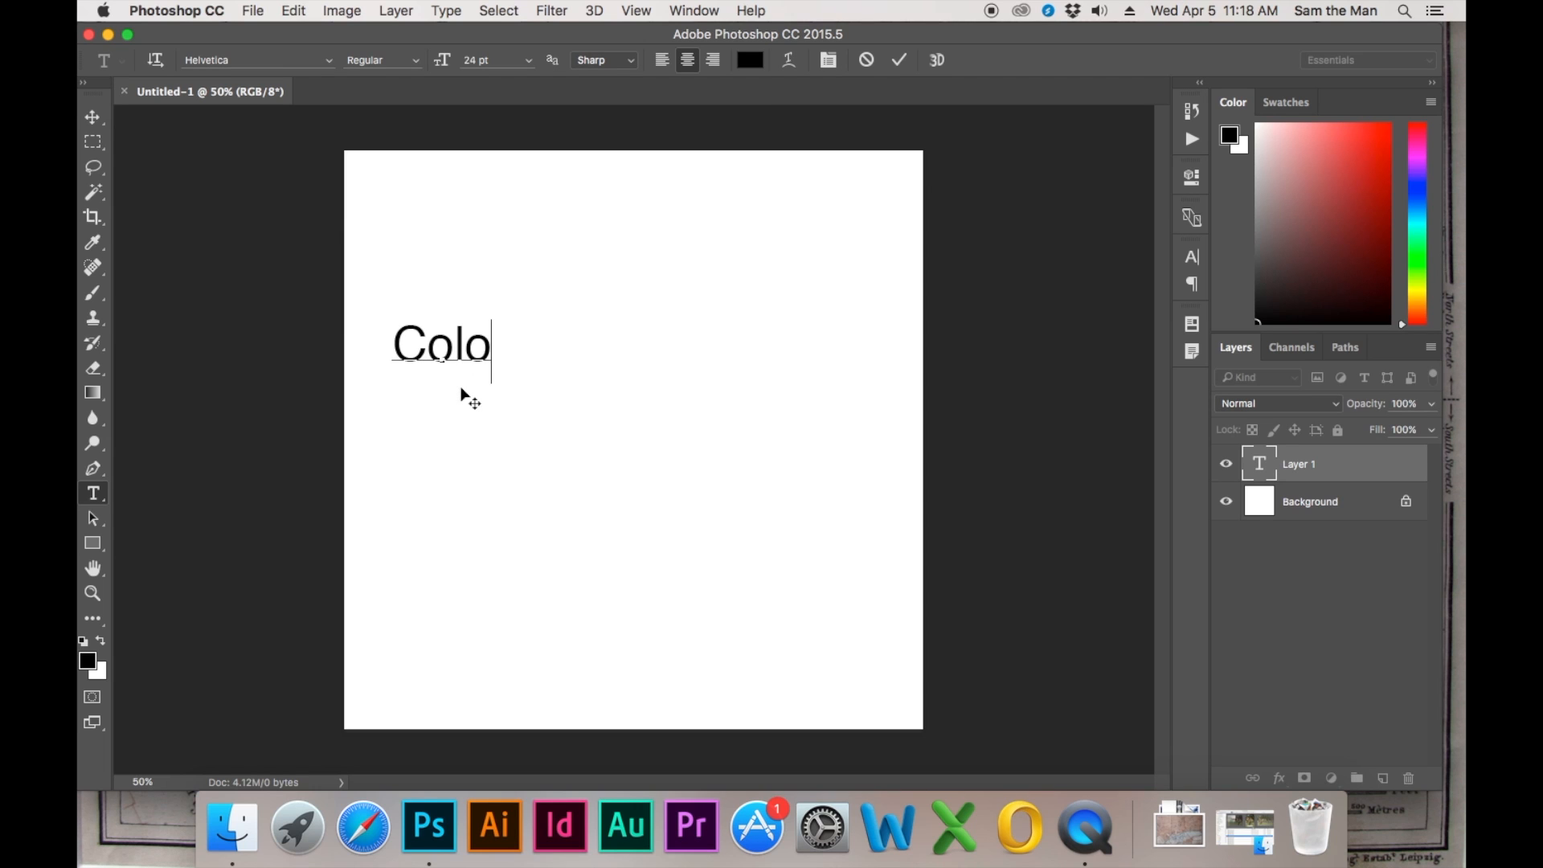
text(r Corre)
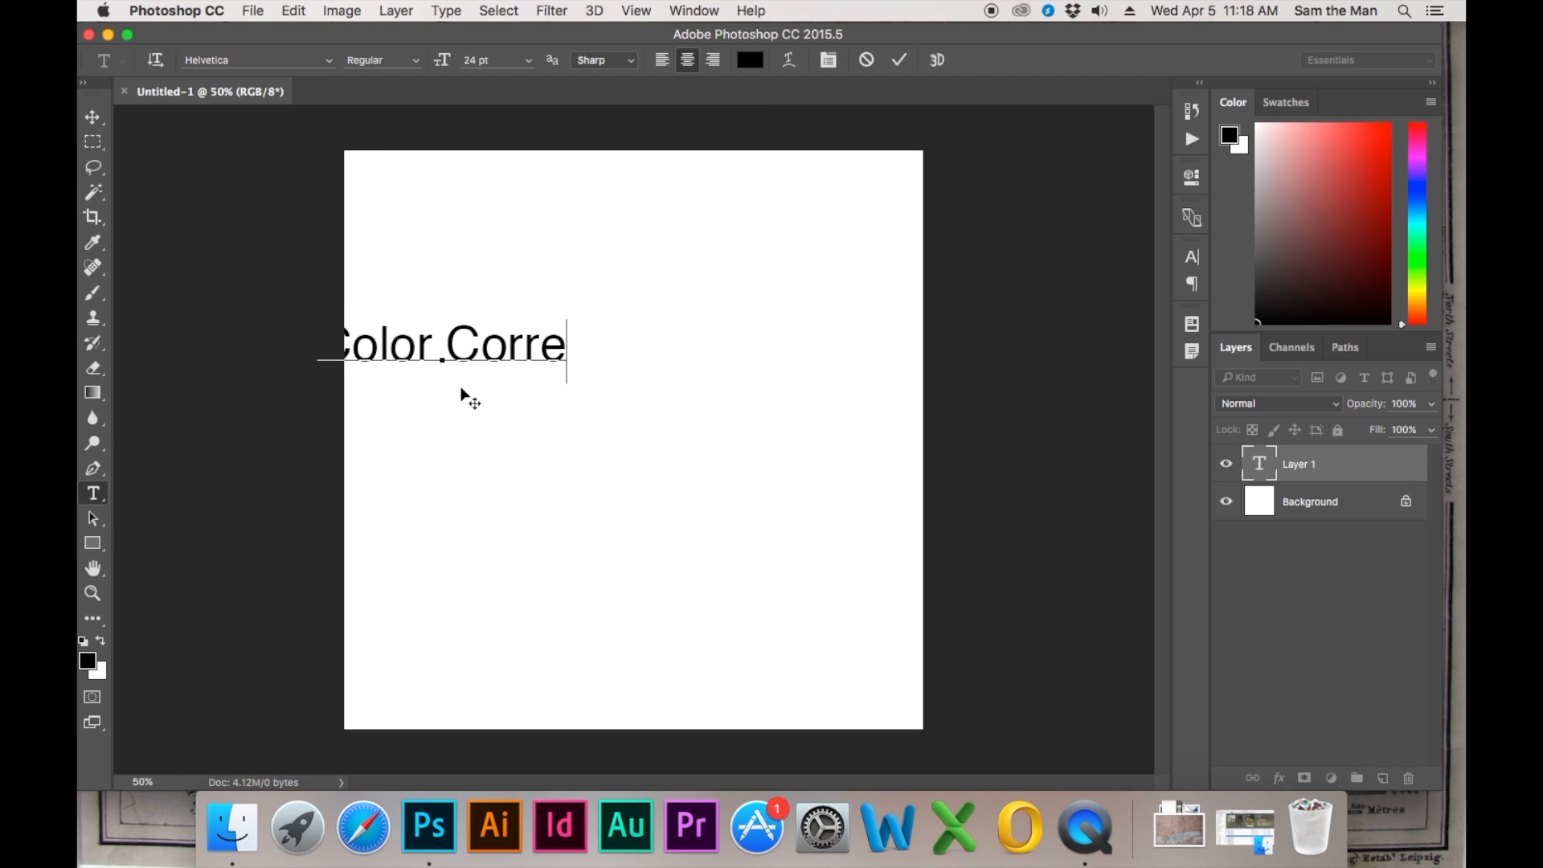
text(ction)
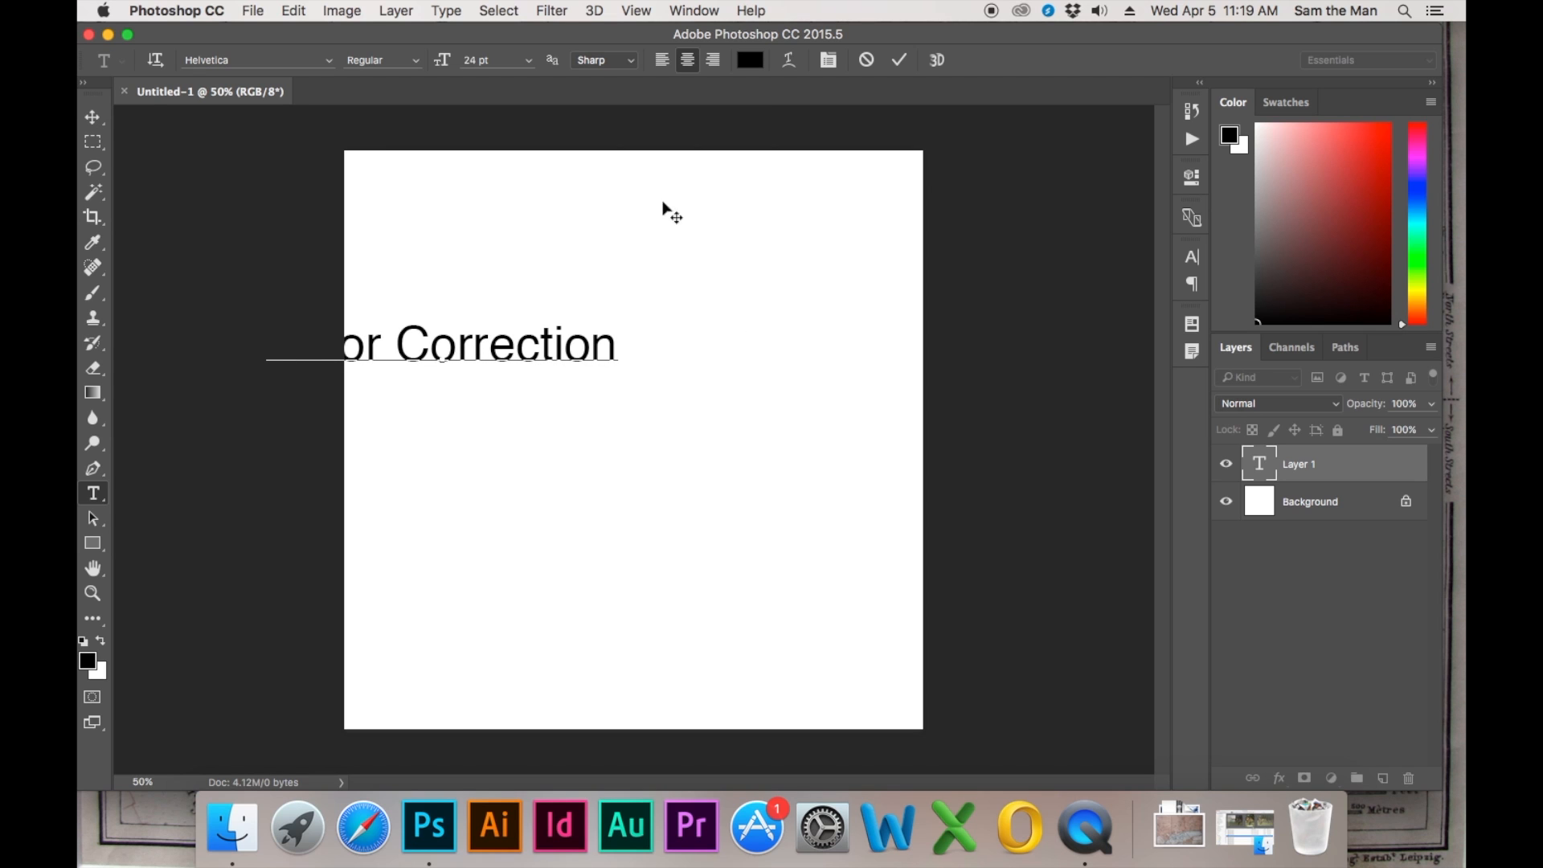
click(91, 120)
drag(405, 354, 597, 349)
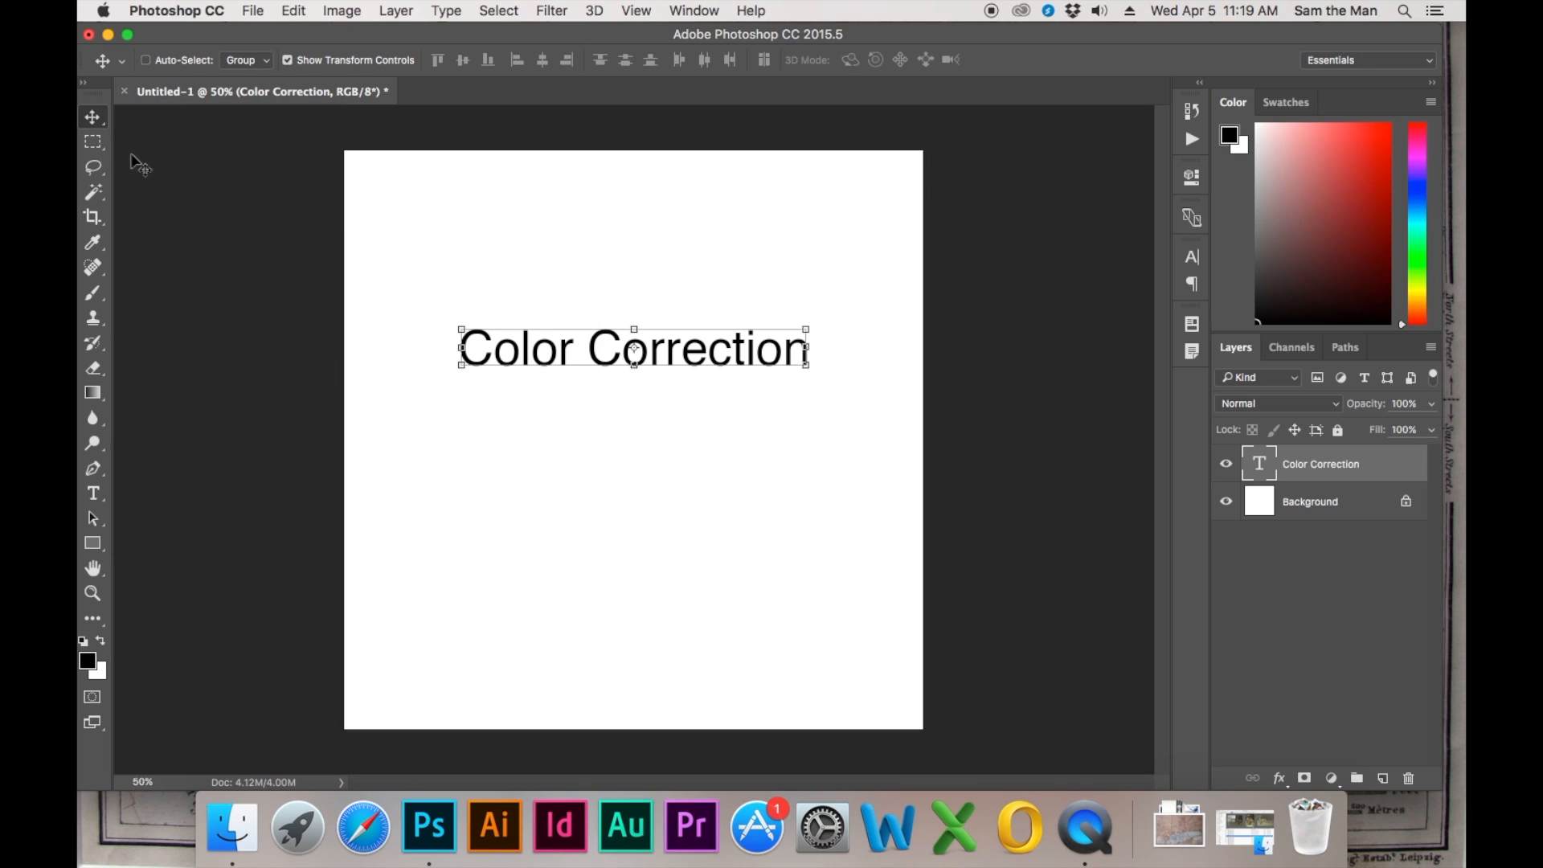
Close the untitled document without saving and open IMG_4733.JPG from the 100CANON folder
click(124, 91)
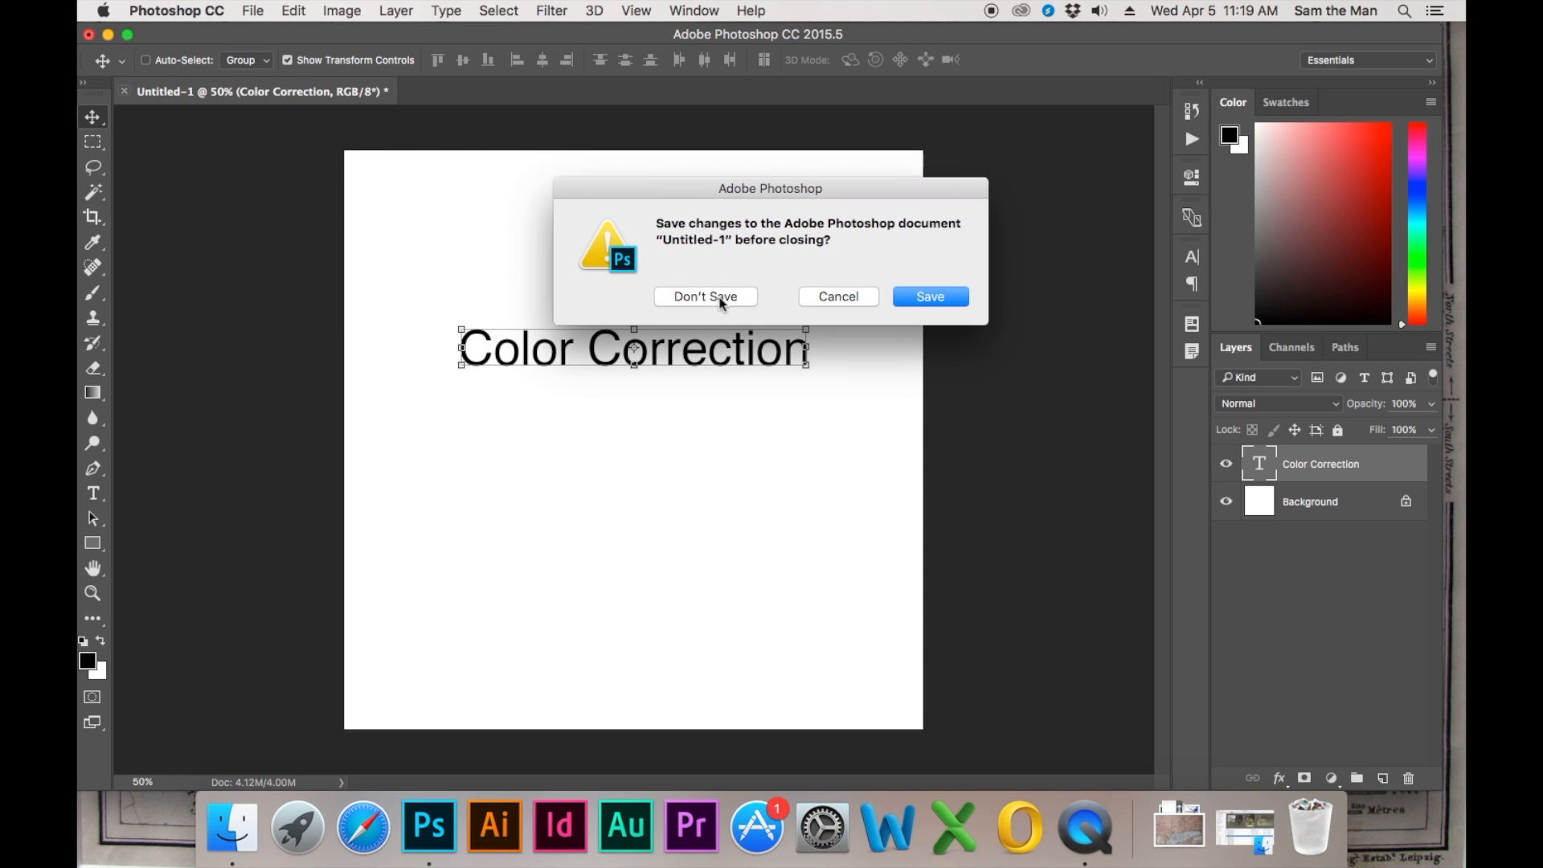
click(722, 299)
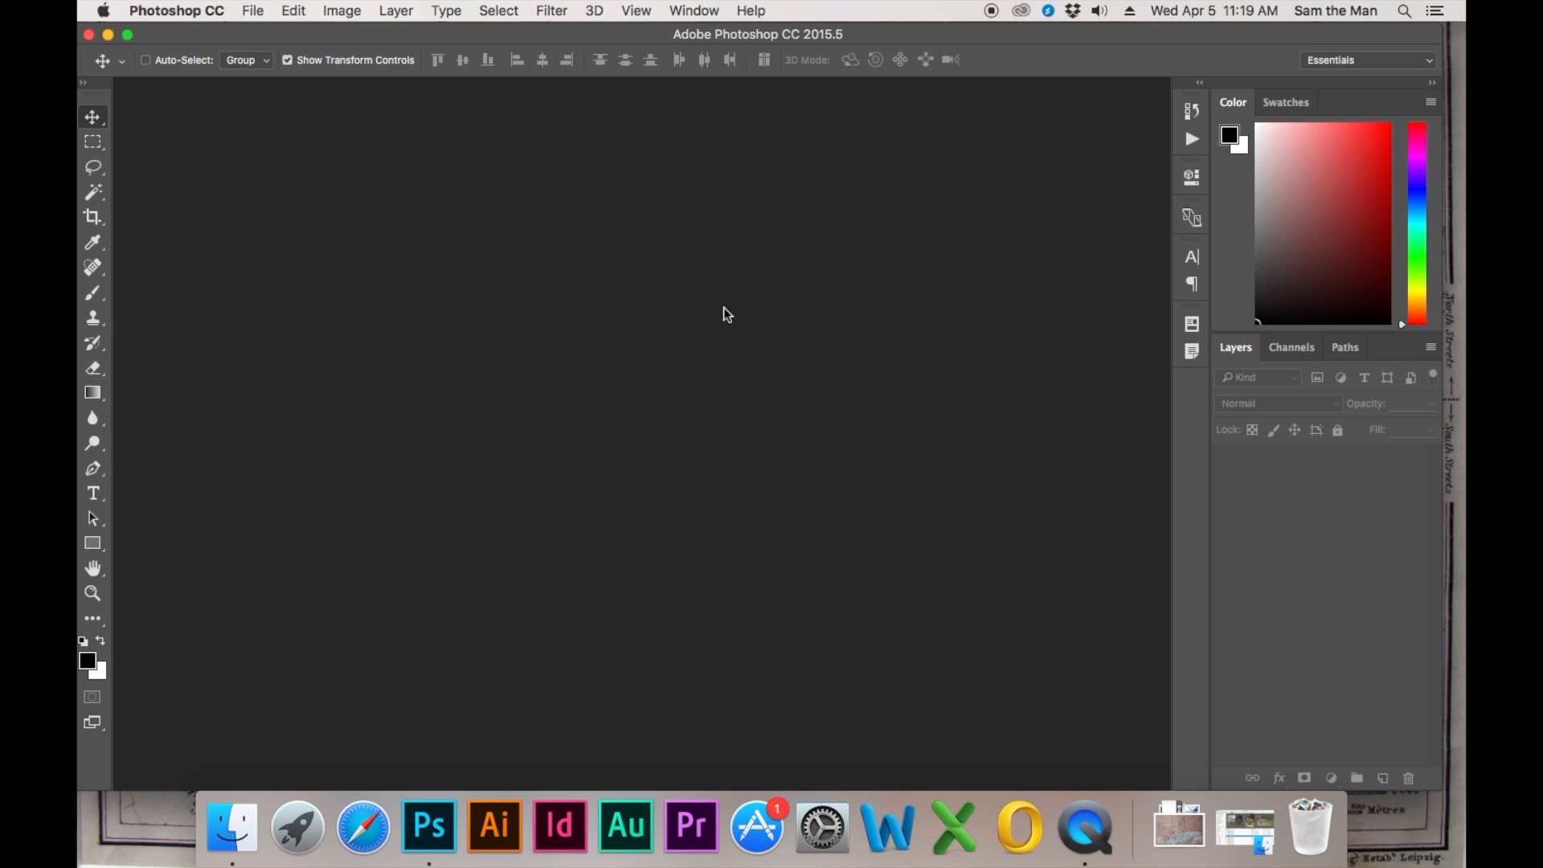
click(1243, 826)
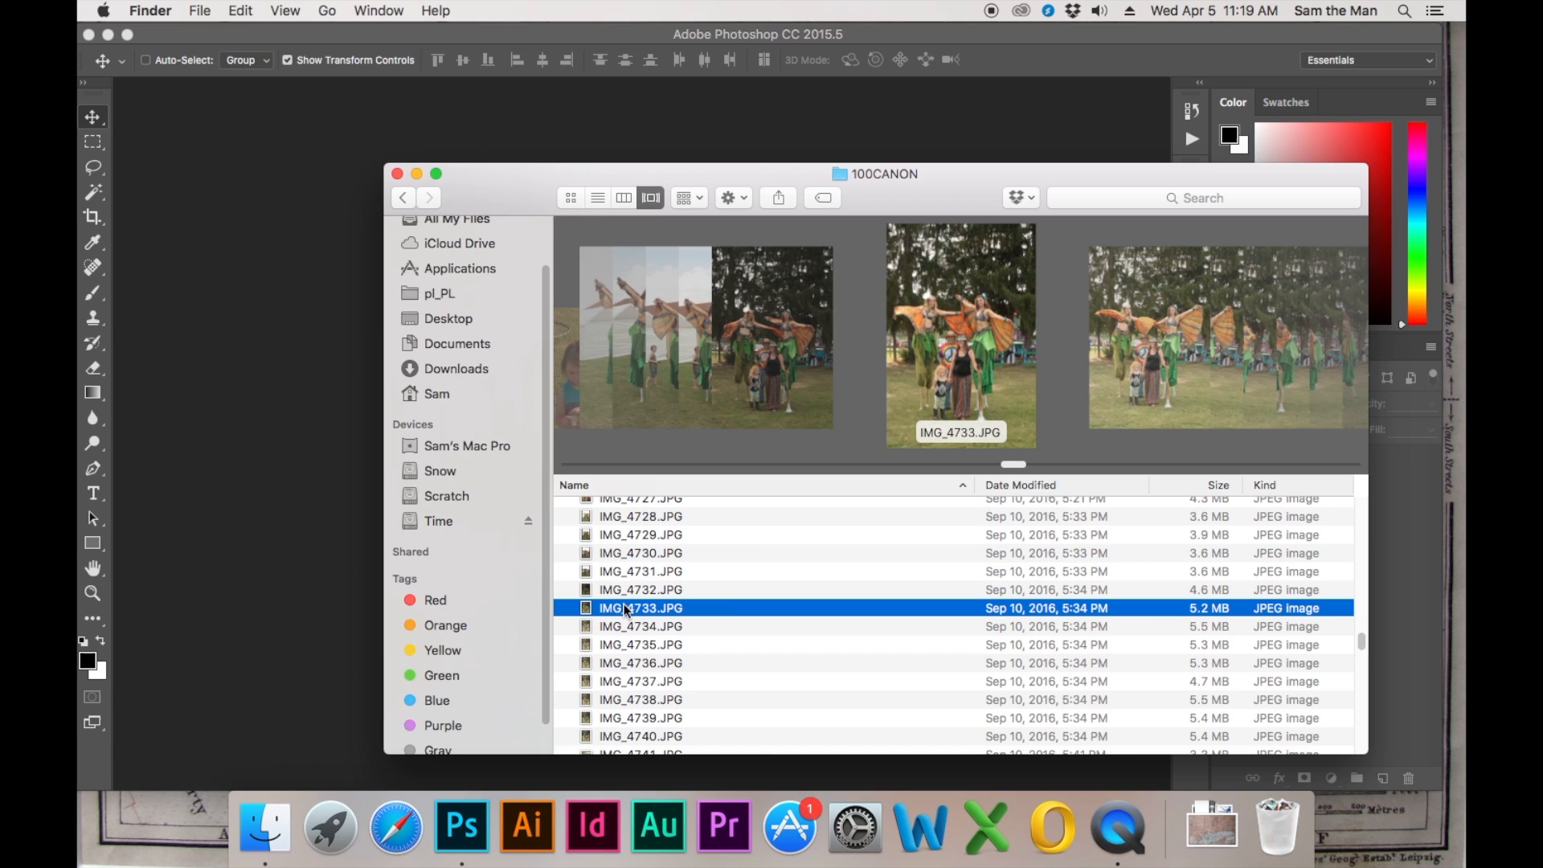
drag(623, 609, 201, 398)
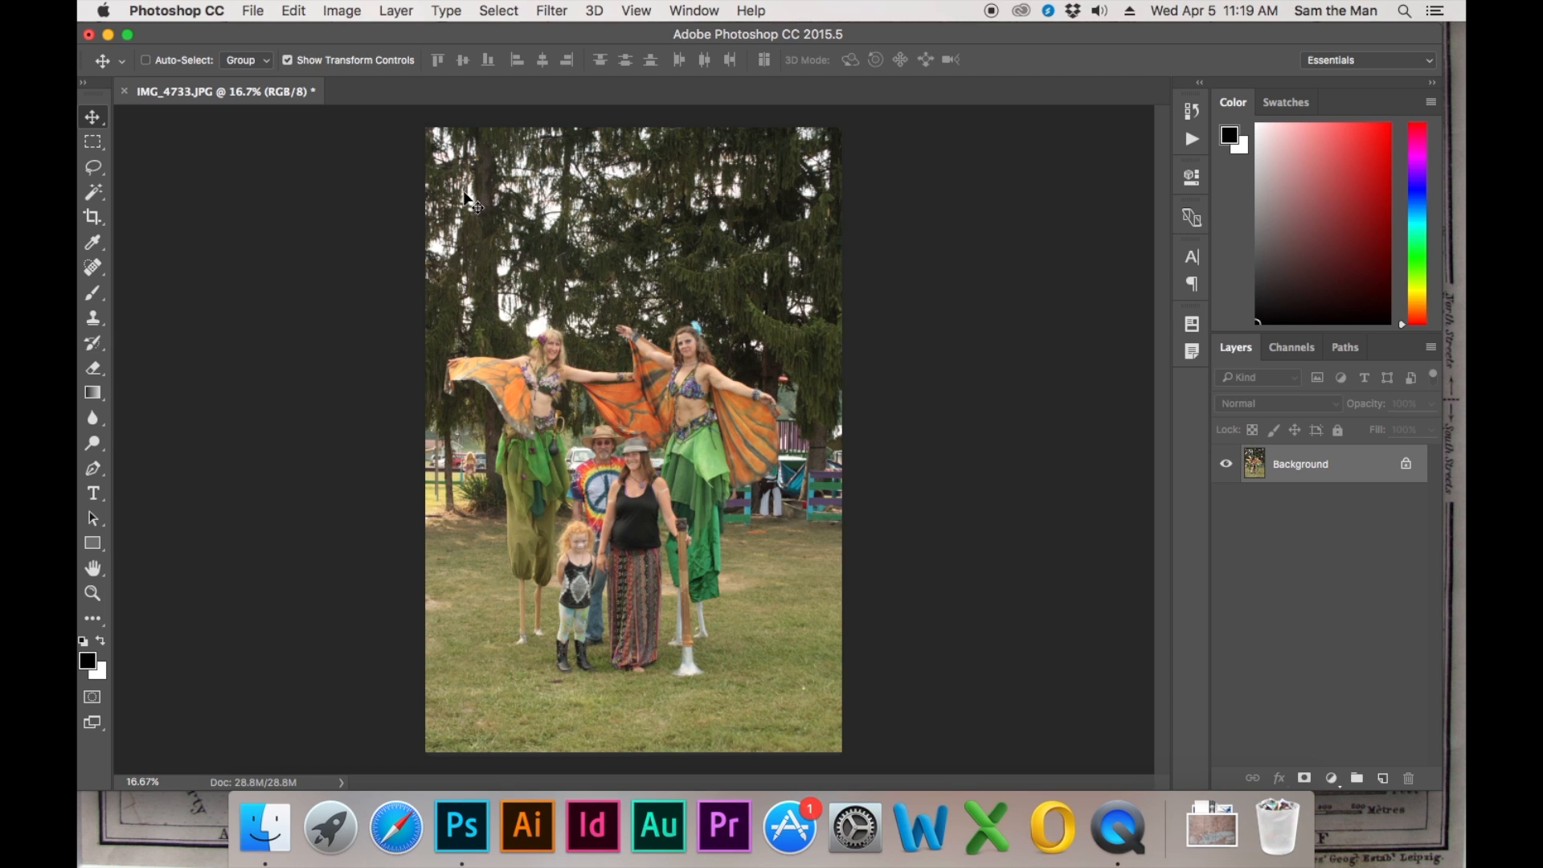
Crop the photo to a nearly square frame around the group, cutting off most trees above, some grass below and a narrow strip at the side
click(93, 219)
drag(635, 128, 641, 231)
drag(631, 664, 636, 633)
mouse_move(633, 248)
mouse_down()
mouse_move(641, 265)
mouse_move(641, 228)
mouse_move(643, 254)
mouse_up()
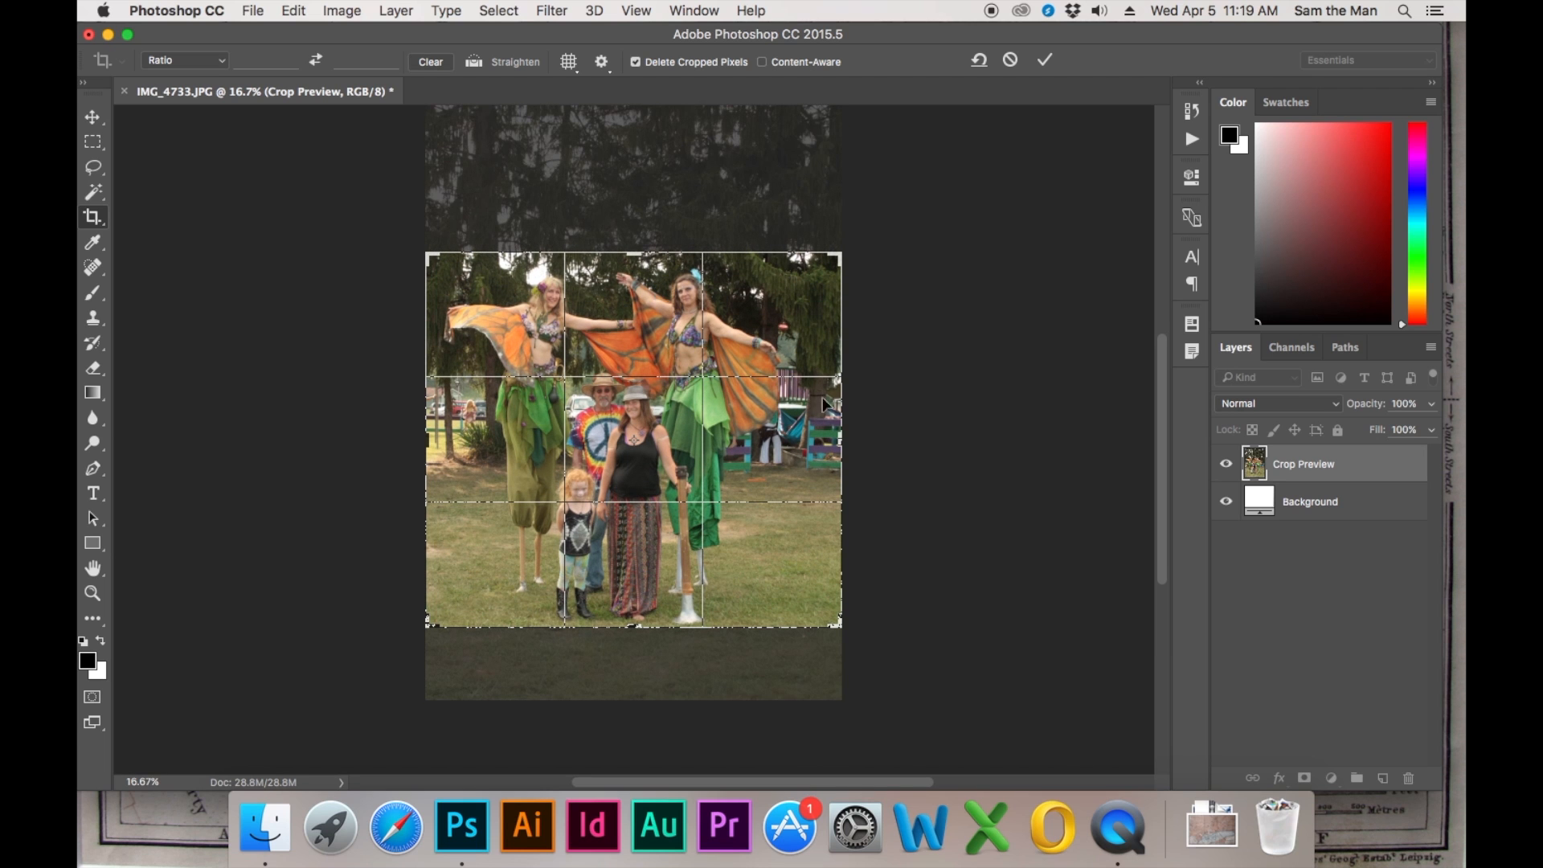
drag(845, 384, 832, 384)
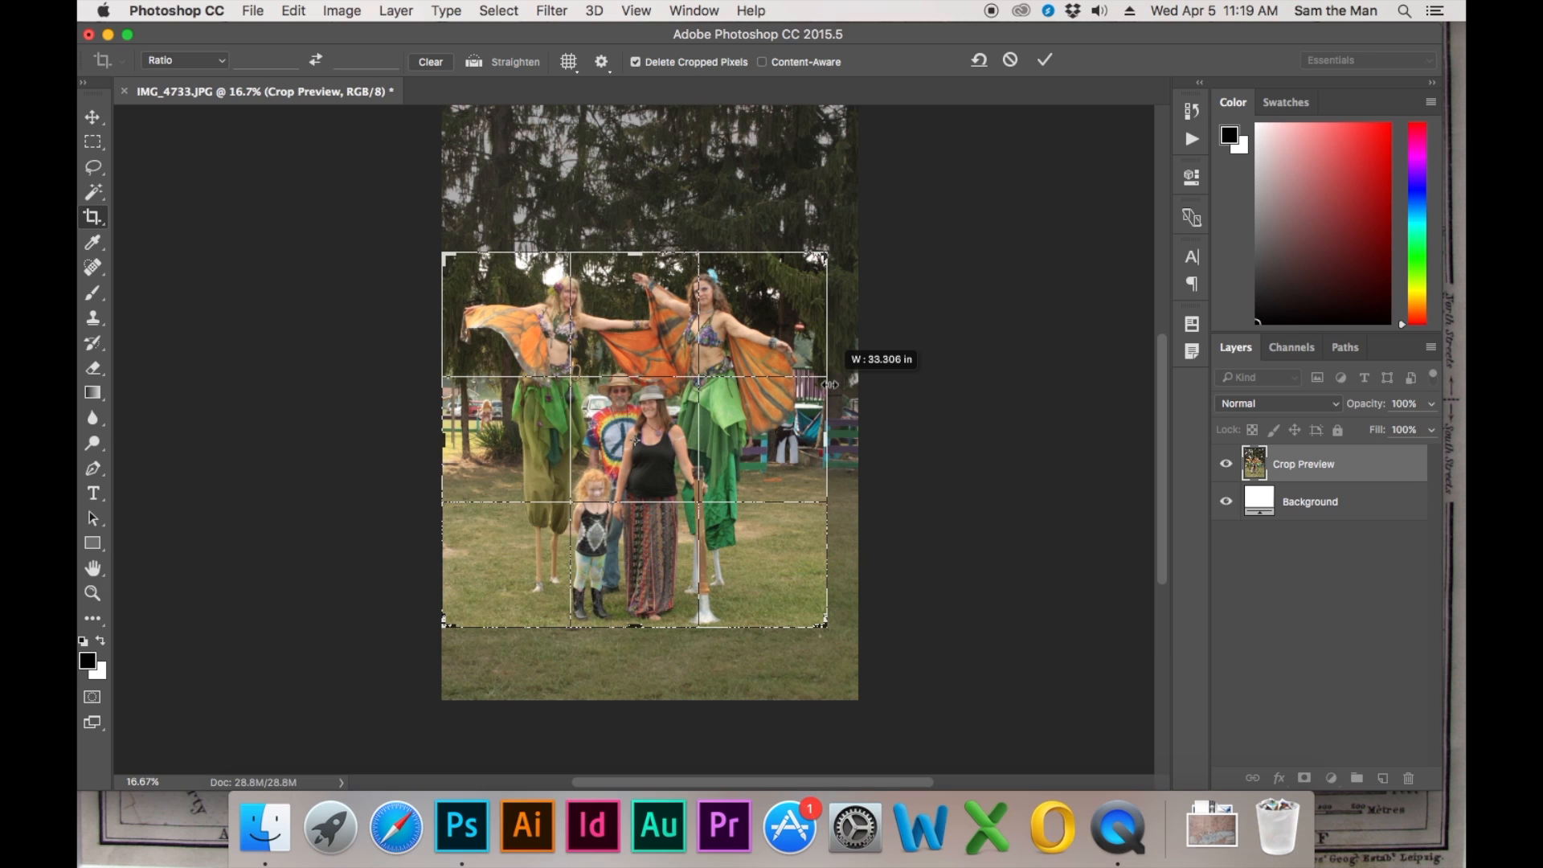
drag(829, 385, 830, 385)
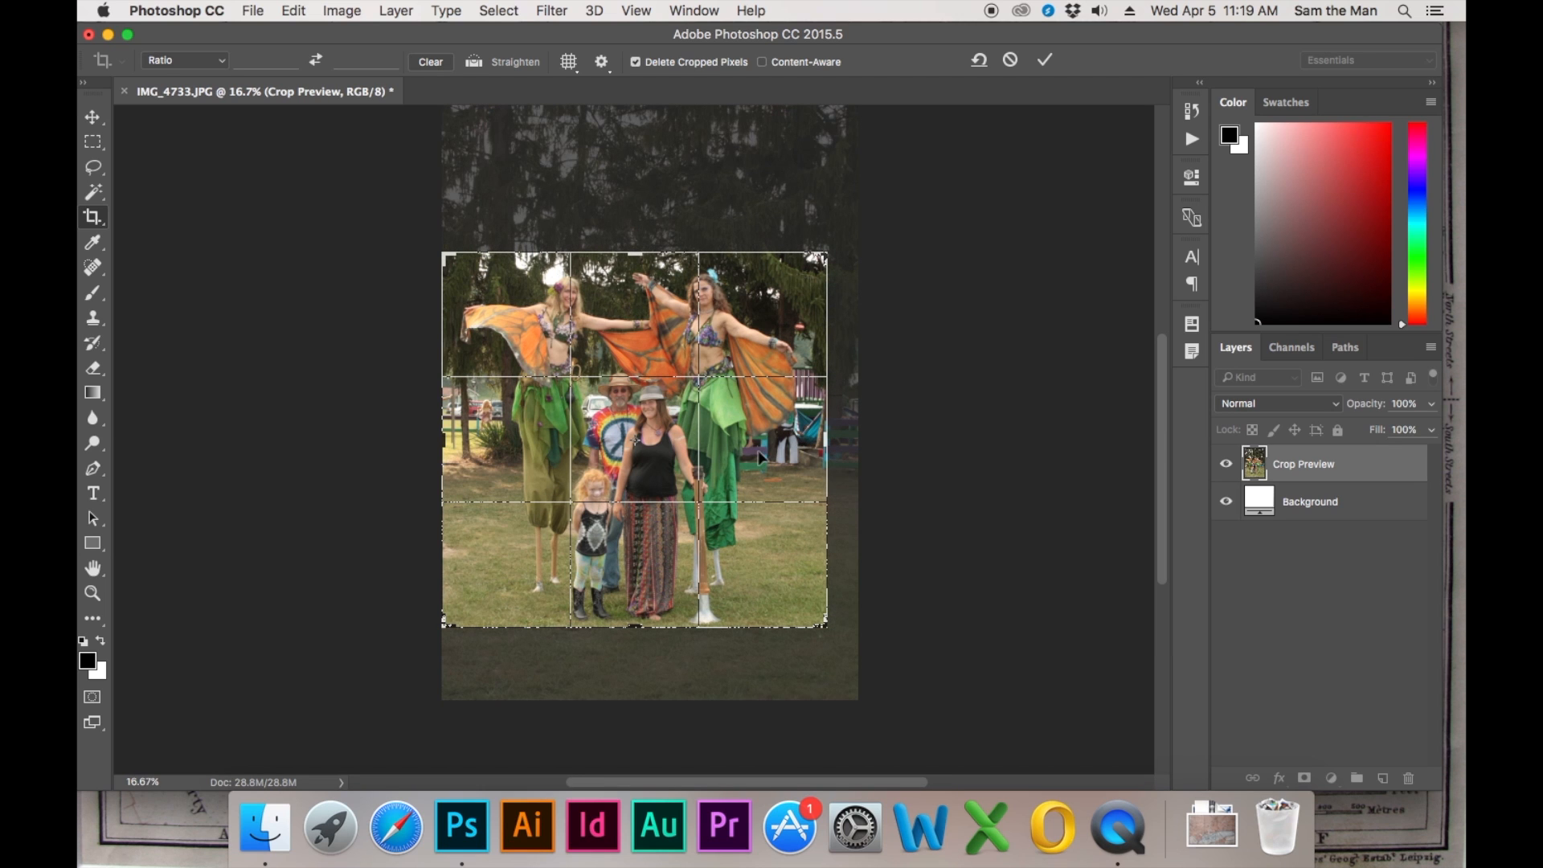
key(Return)
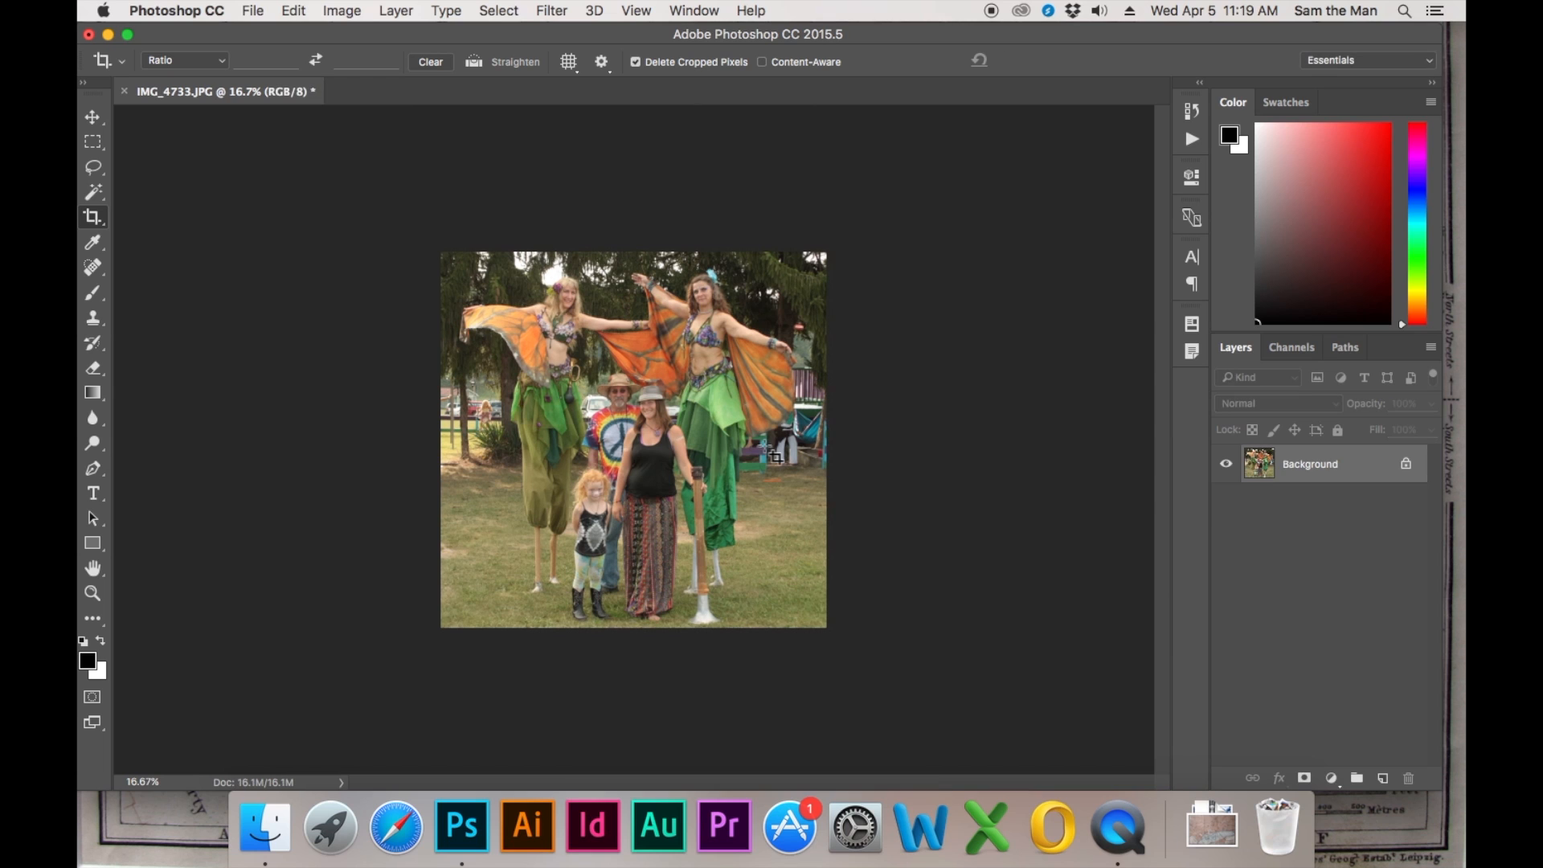
click(94, 144)
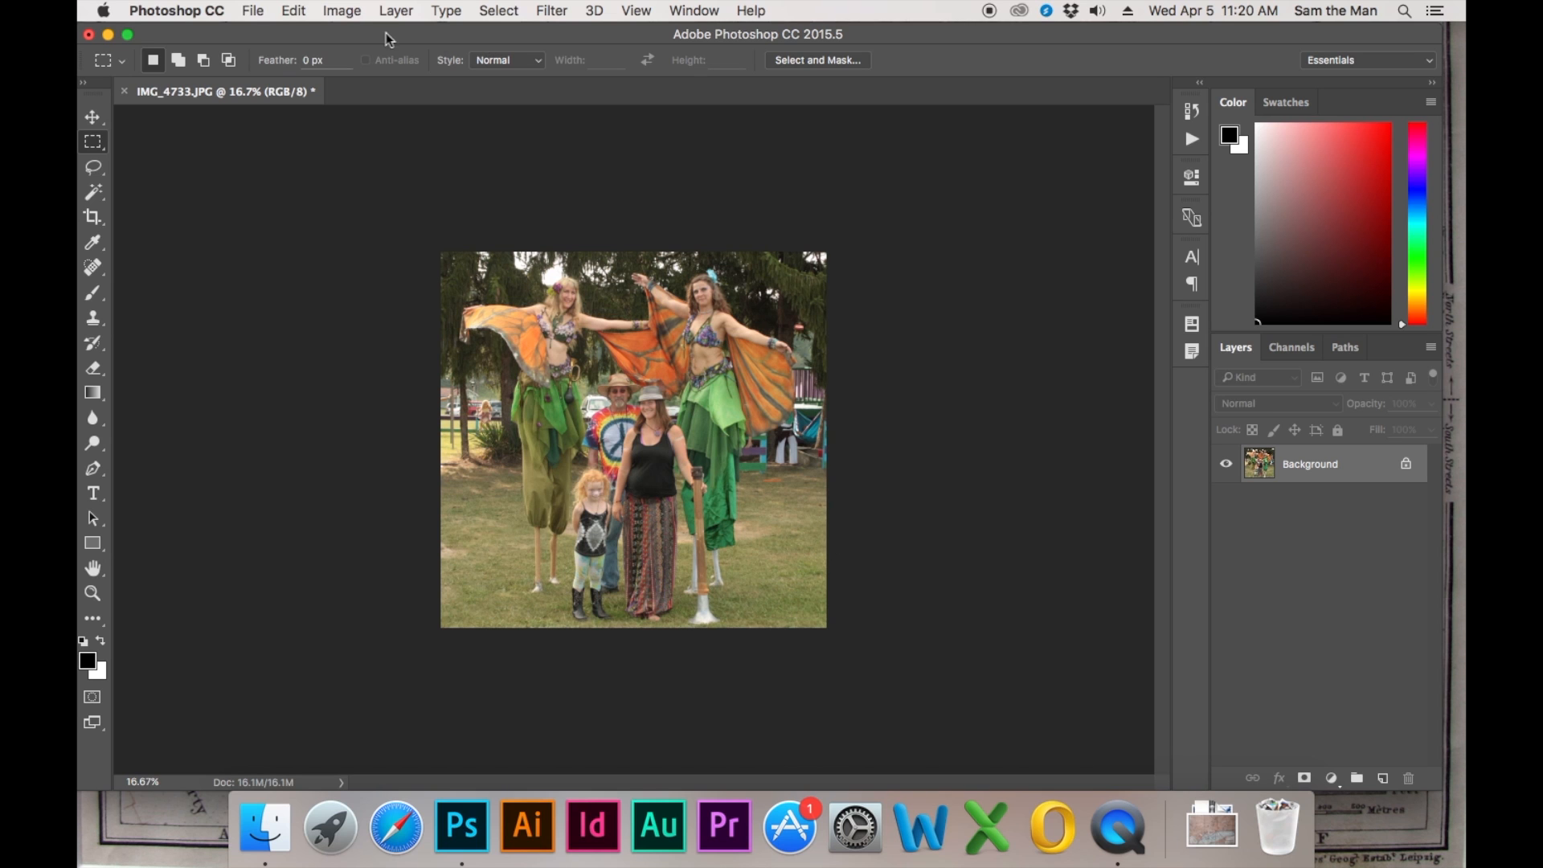
click(349, 14)
mouse_move(370, 75)
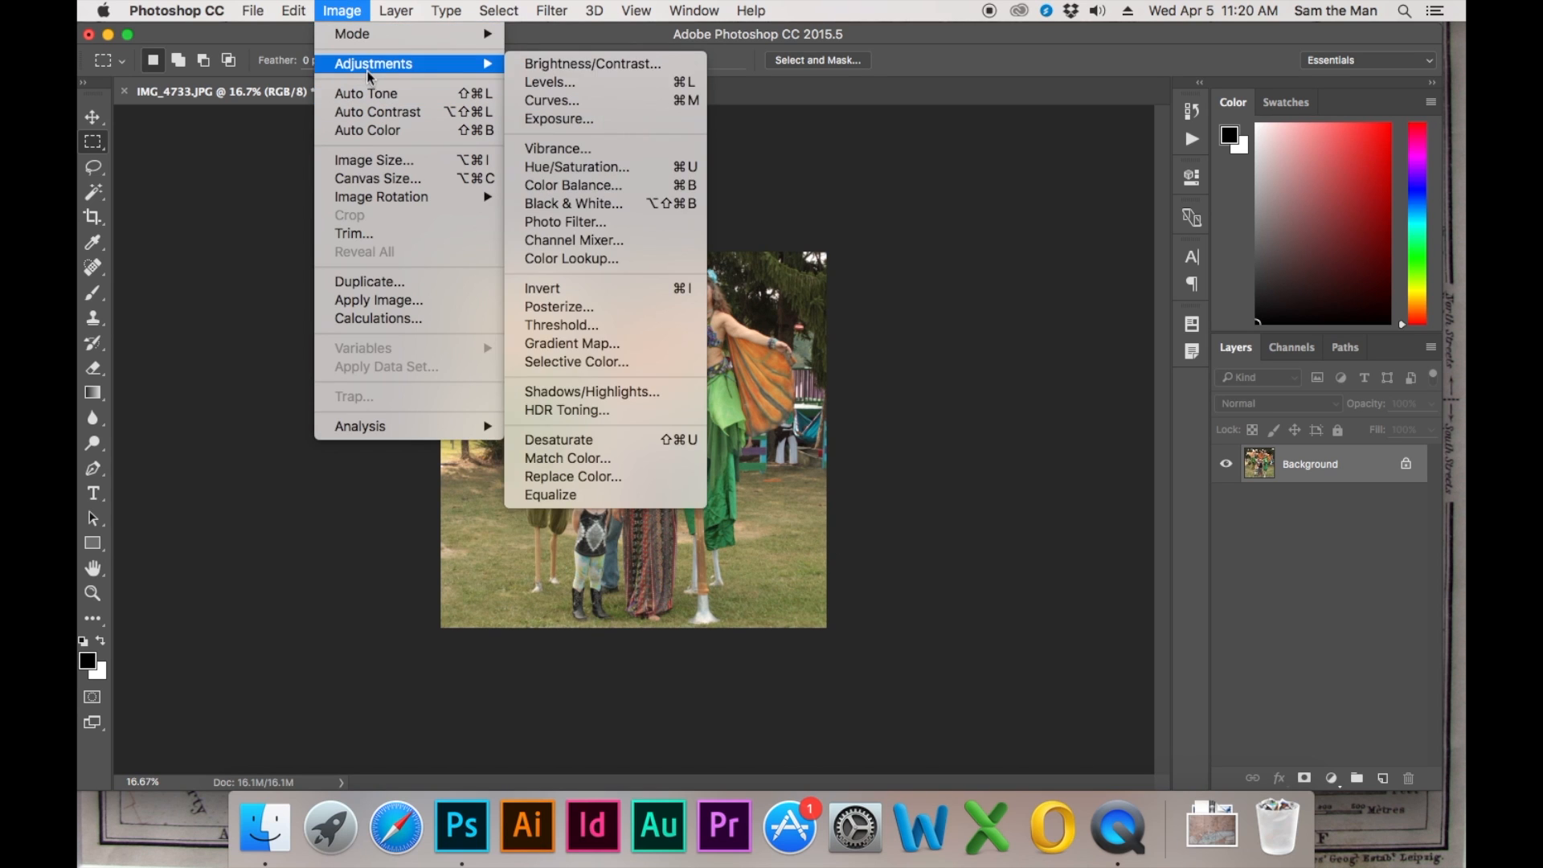
click(545, 84)
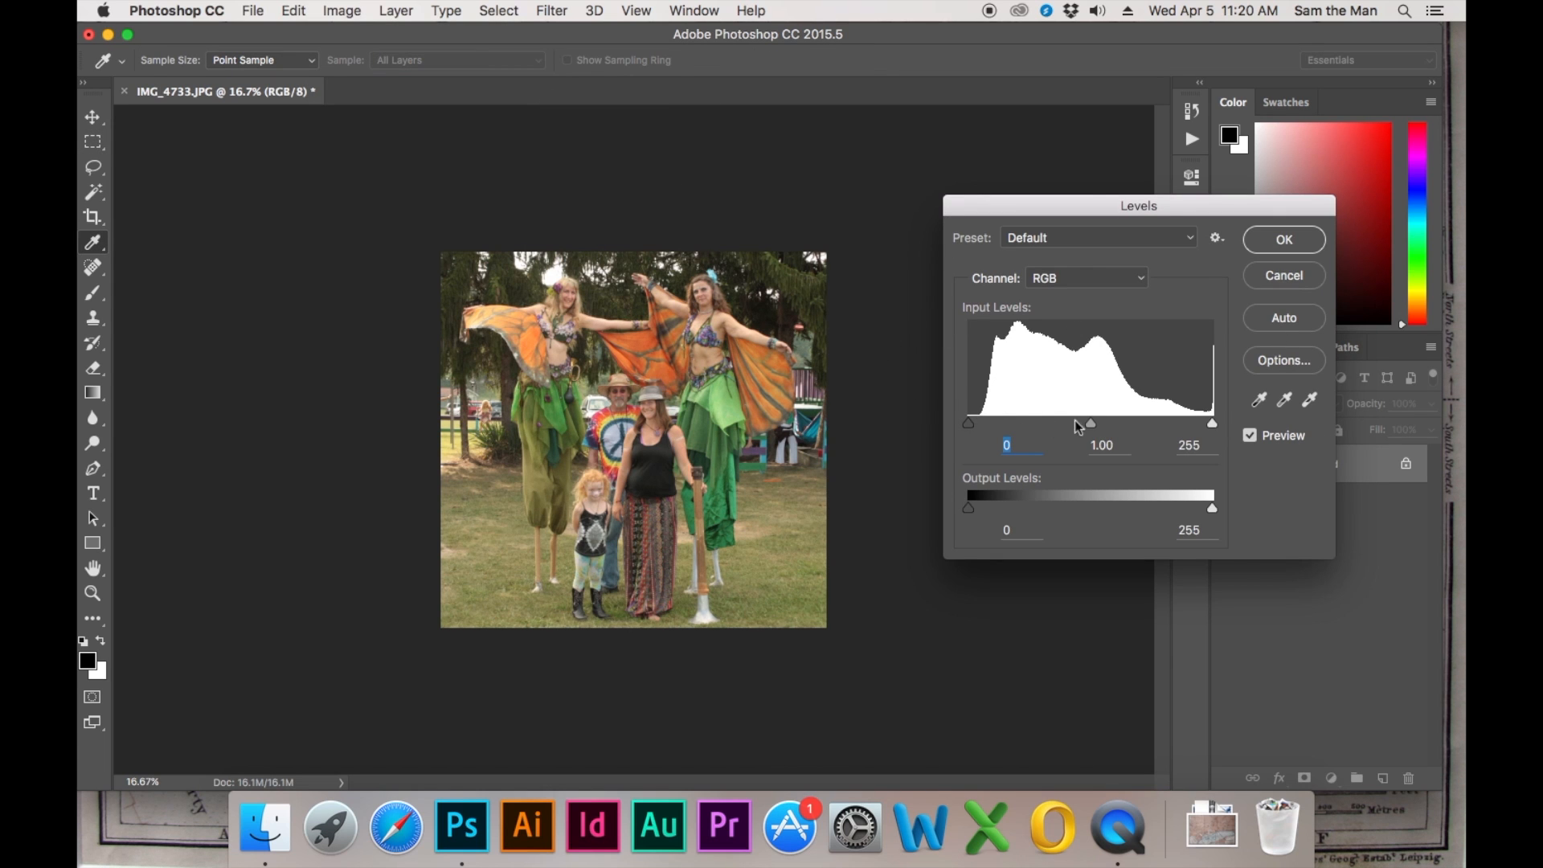
mouse_move(1092, 424)
mouse_down()
mouse_move(1059, 426)
mouse_move(1158, 430)
mouse_move(1079, 427)
mouse_move(1114, 441)
mouse_up()
click(1296, 280)
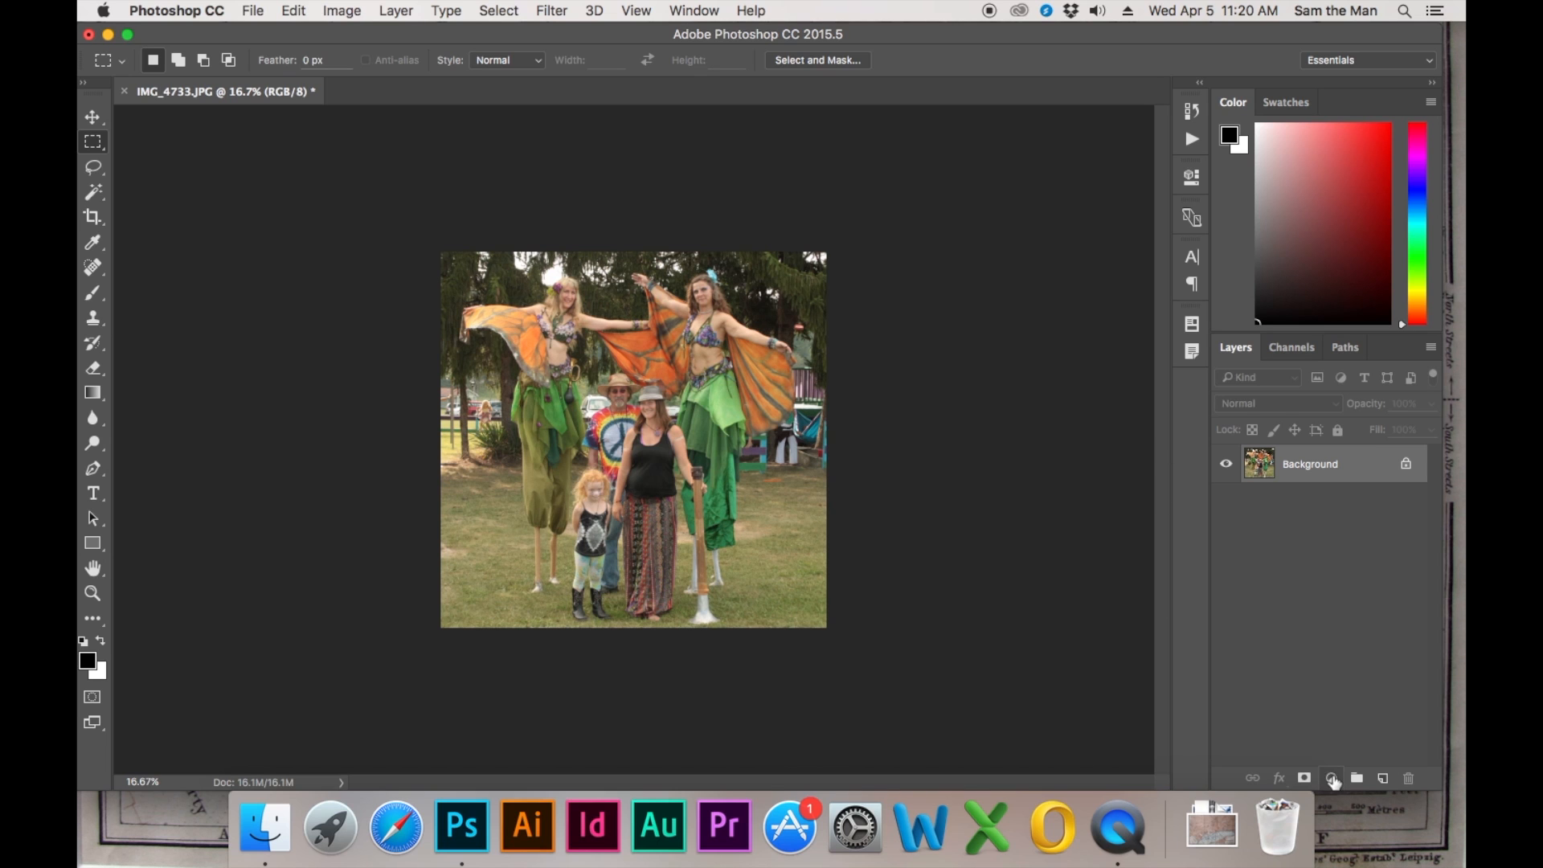
Add a Levels adjustment layer with black input 12, white input 242 and midtones darkened to about 0.8
click(1331, 778)
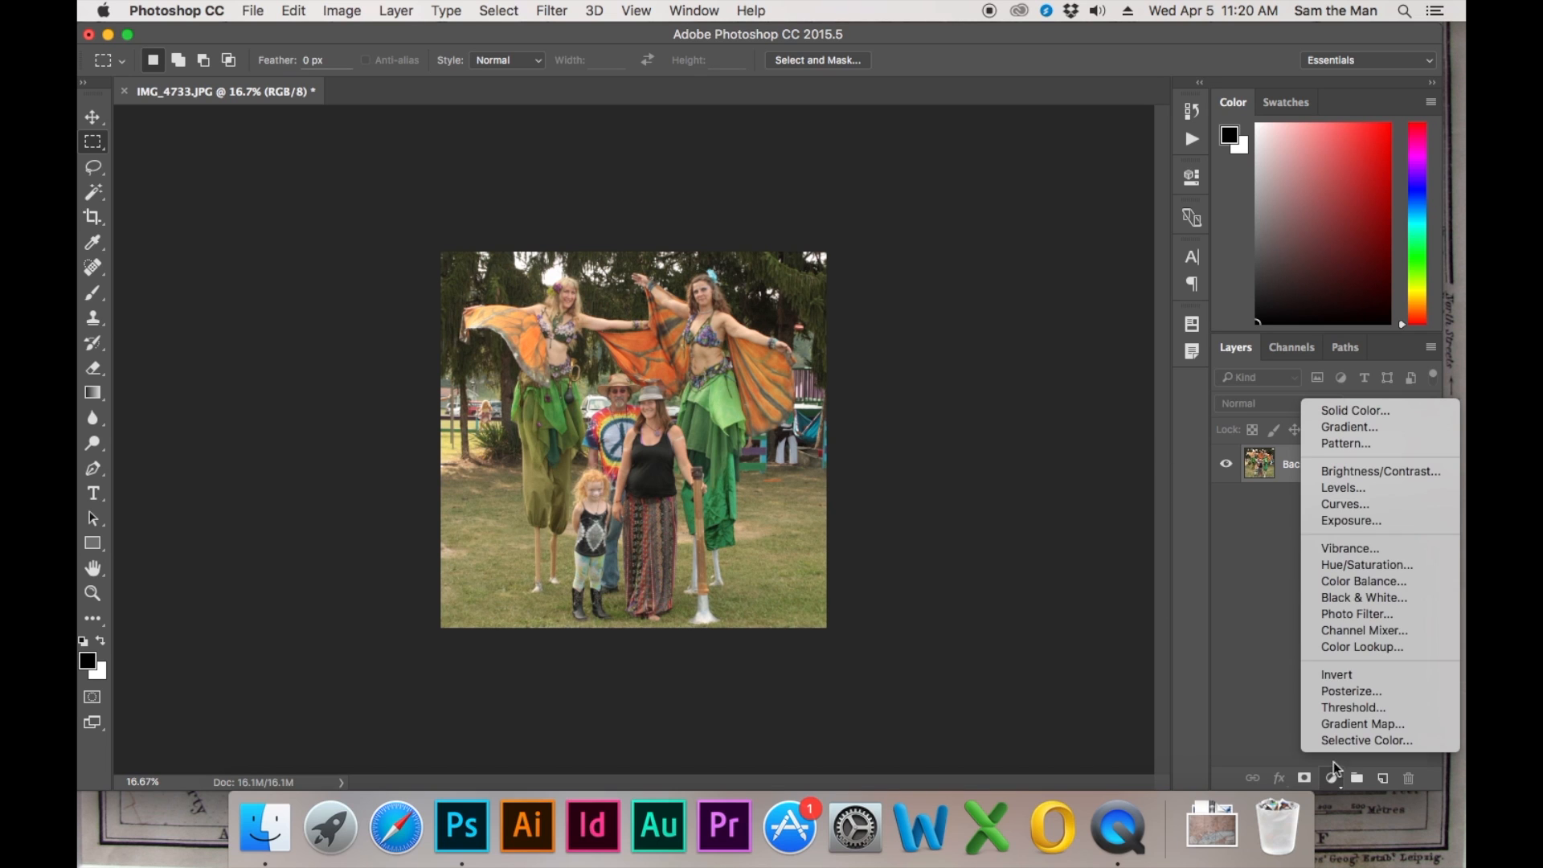
click(1336, 489)
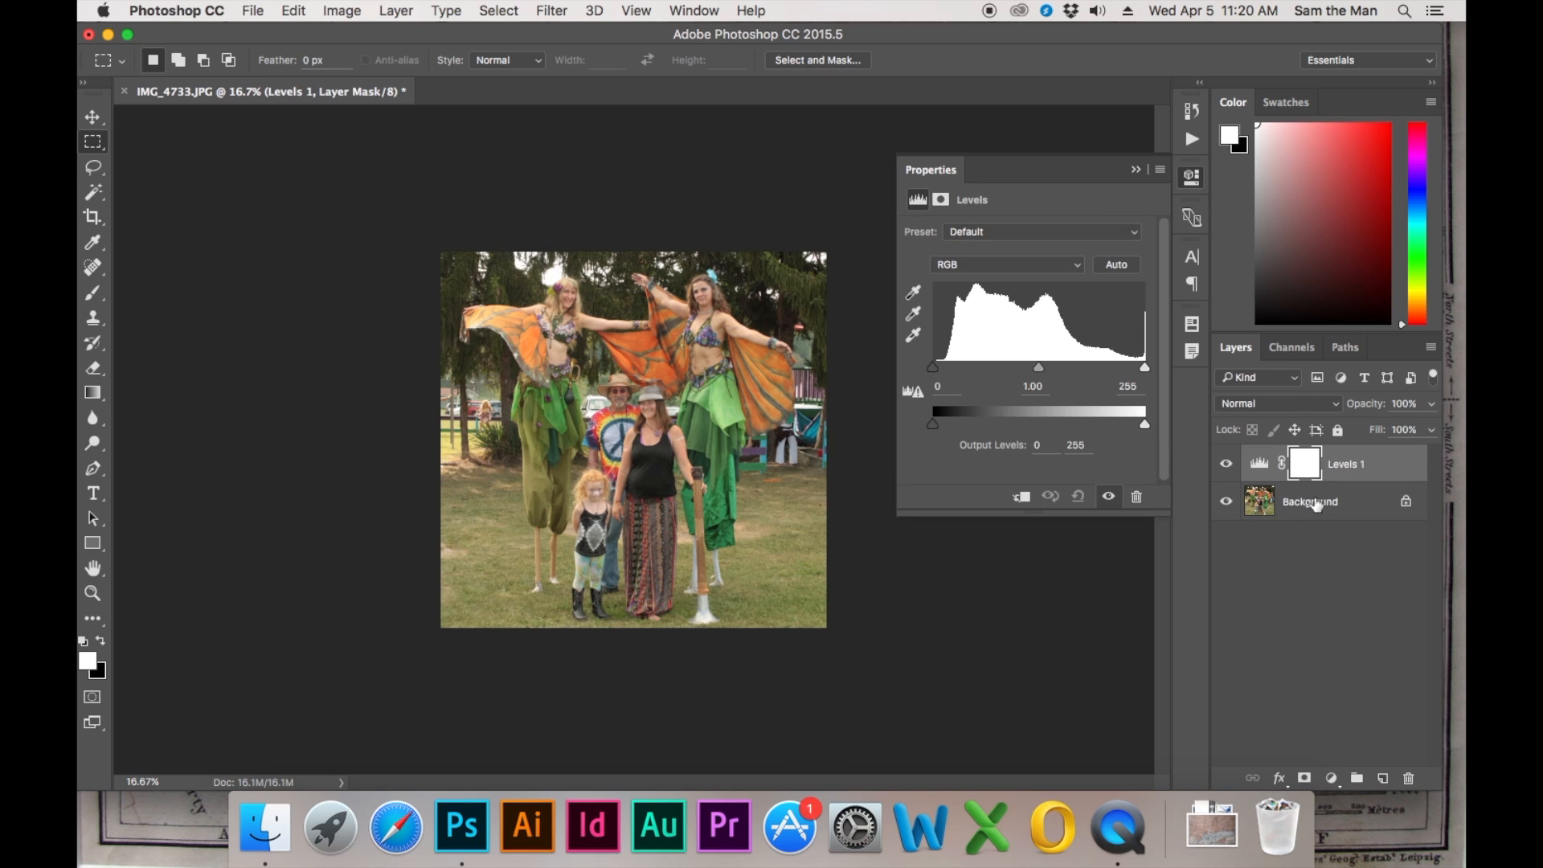
drag(932, 368, 942, 368)
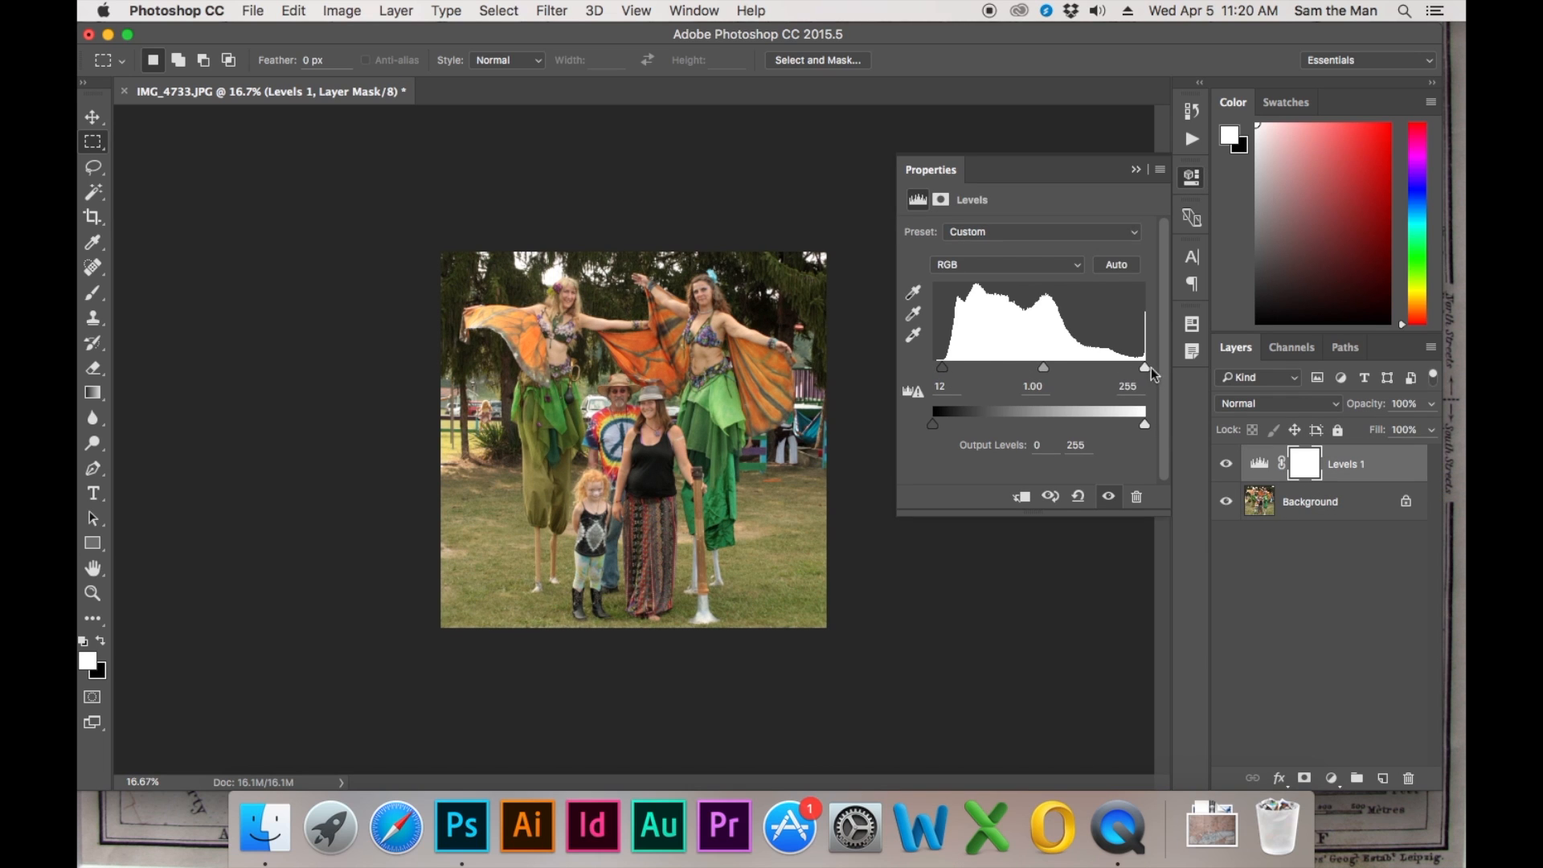
drag(1138, 365, 1135, 368)
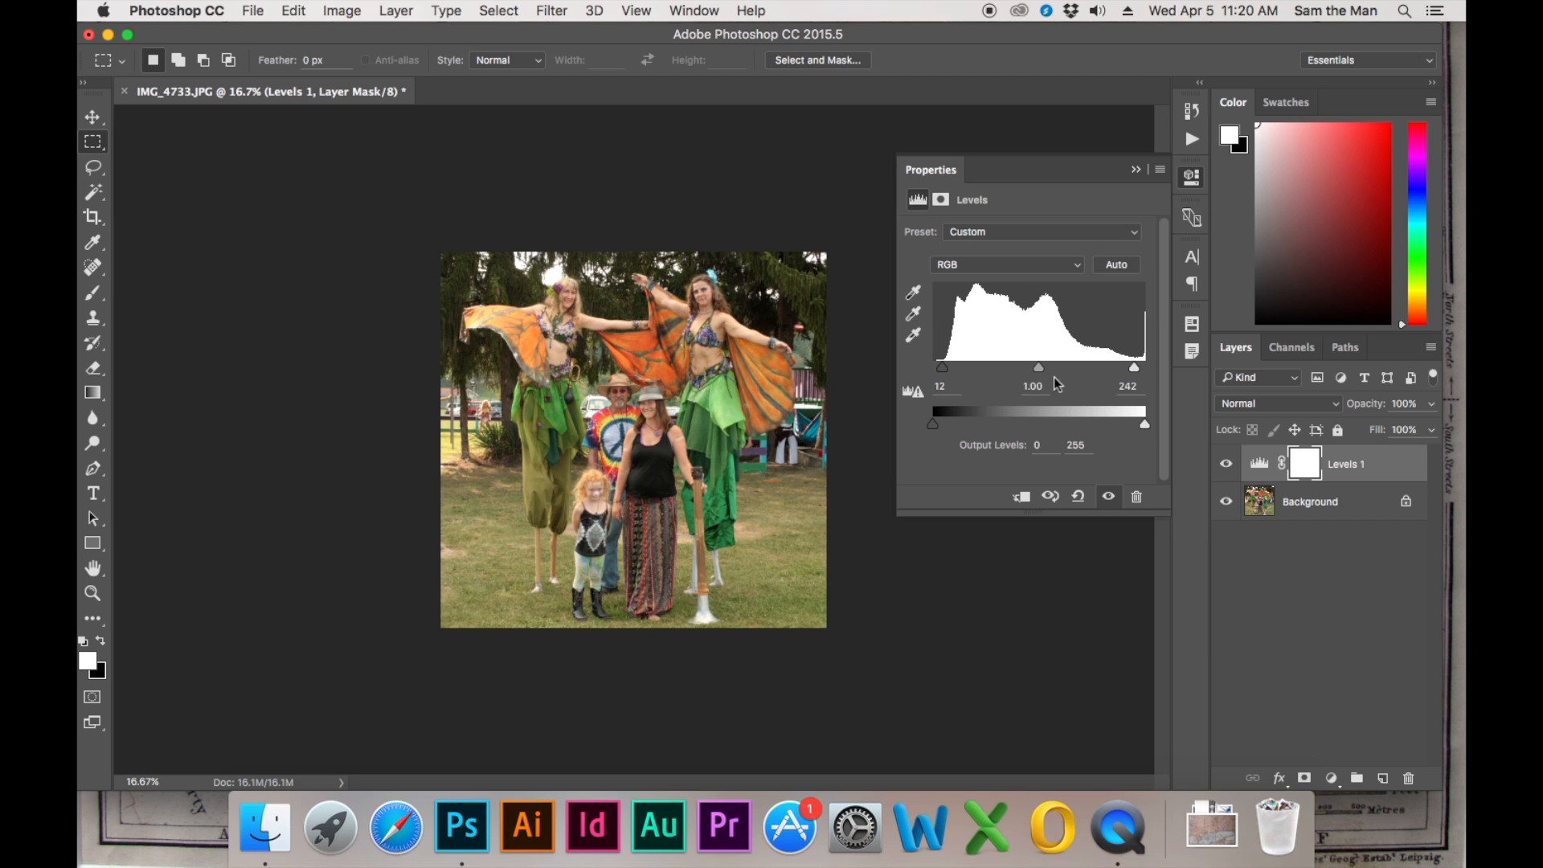
drag(1039, 368, 1050, 369)
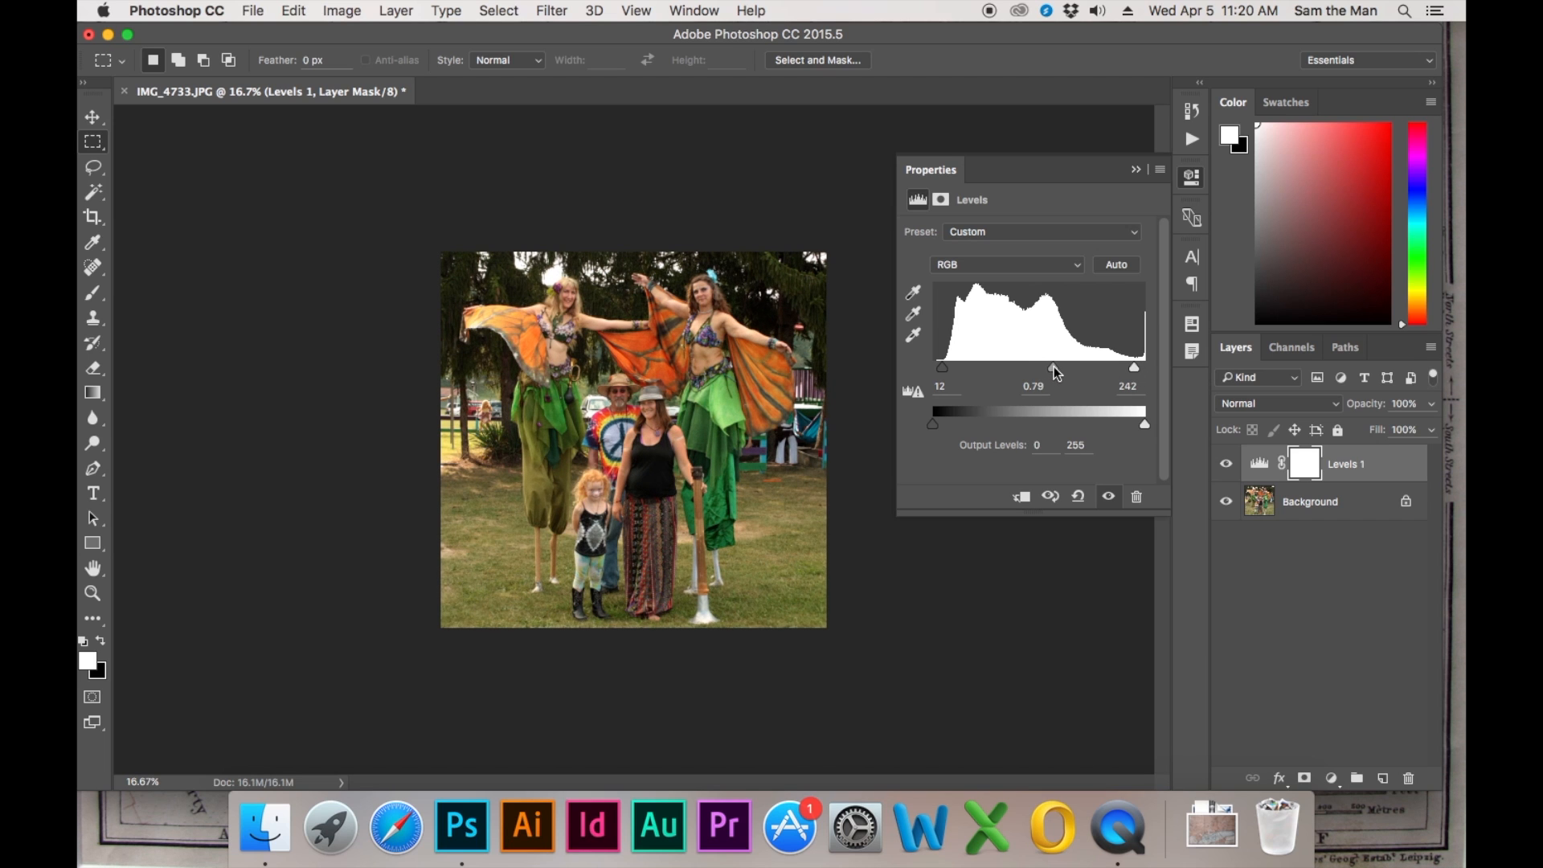
drag(1054, 368, 1050, 369)
click(1194, 180)
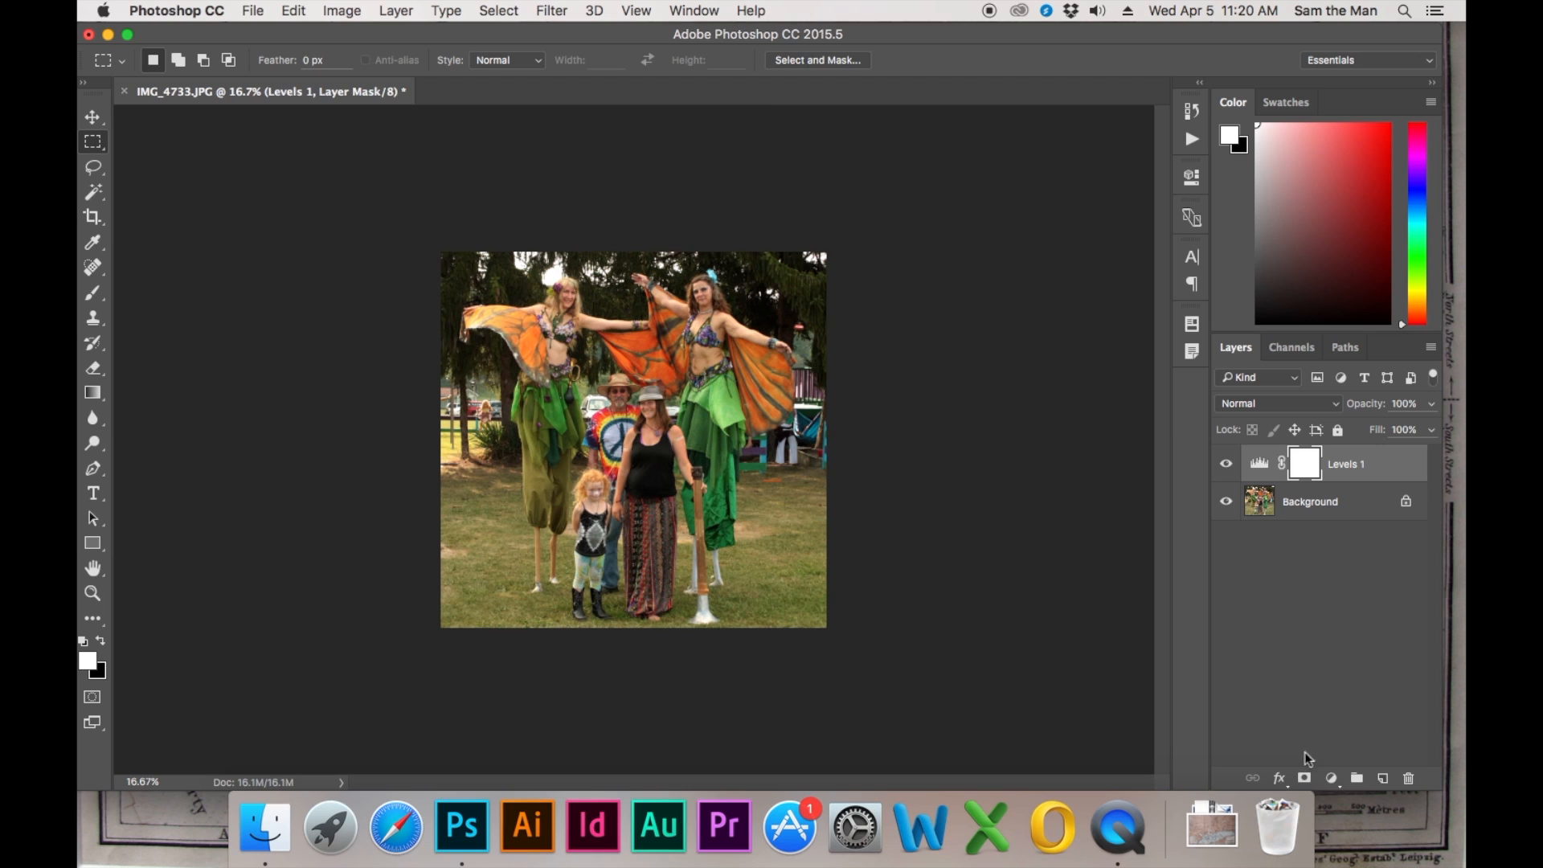
Add a Vibrance adjustment layer above the Levels layer and raise its vibrance strongly, to a little below +76
click(1331, 781)
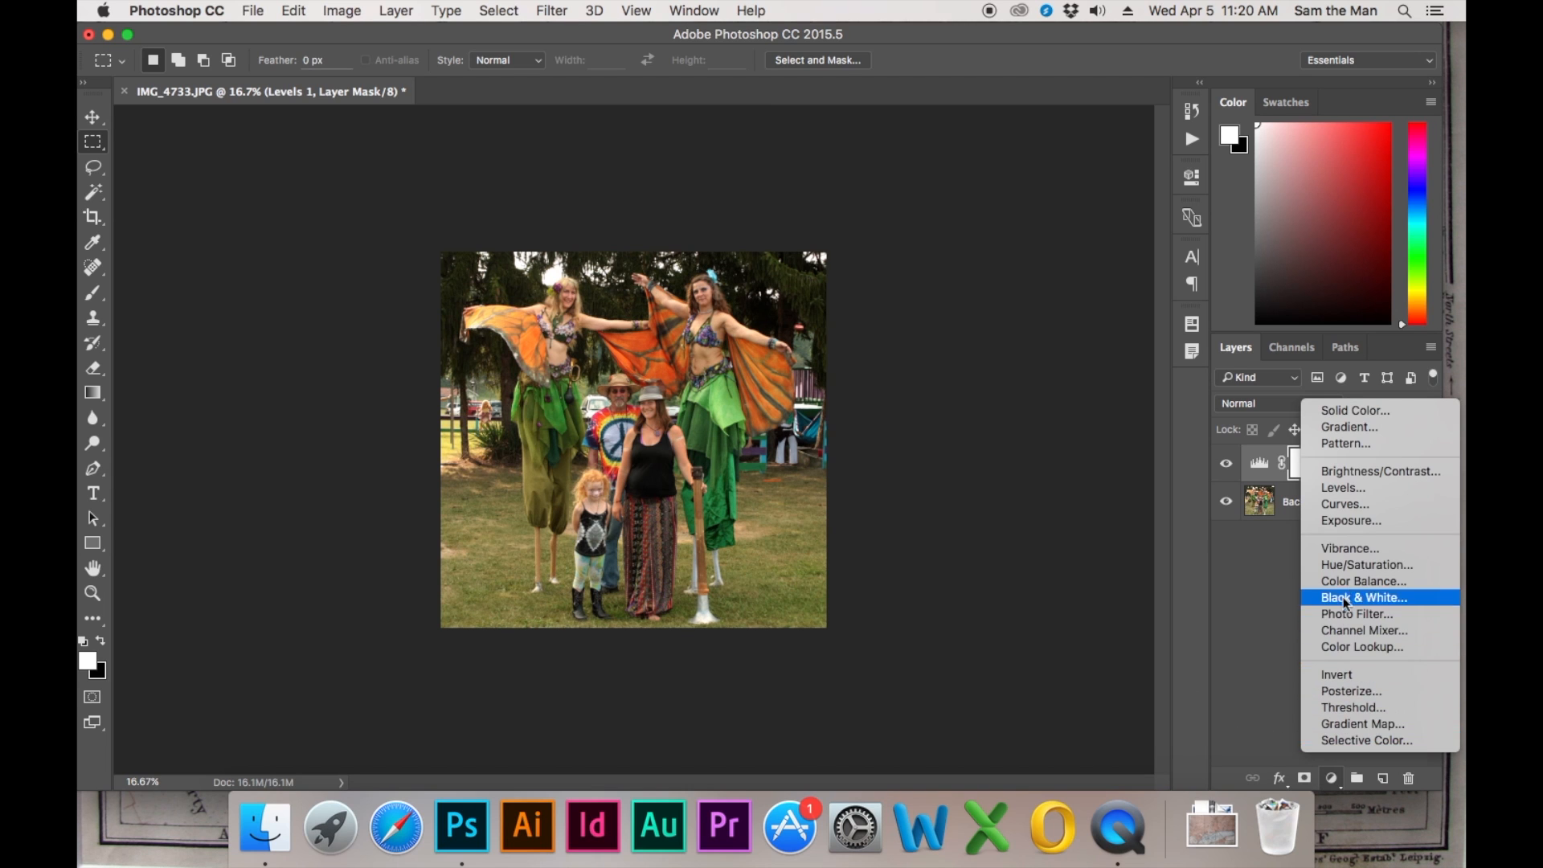
click(1345, 551)
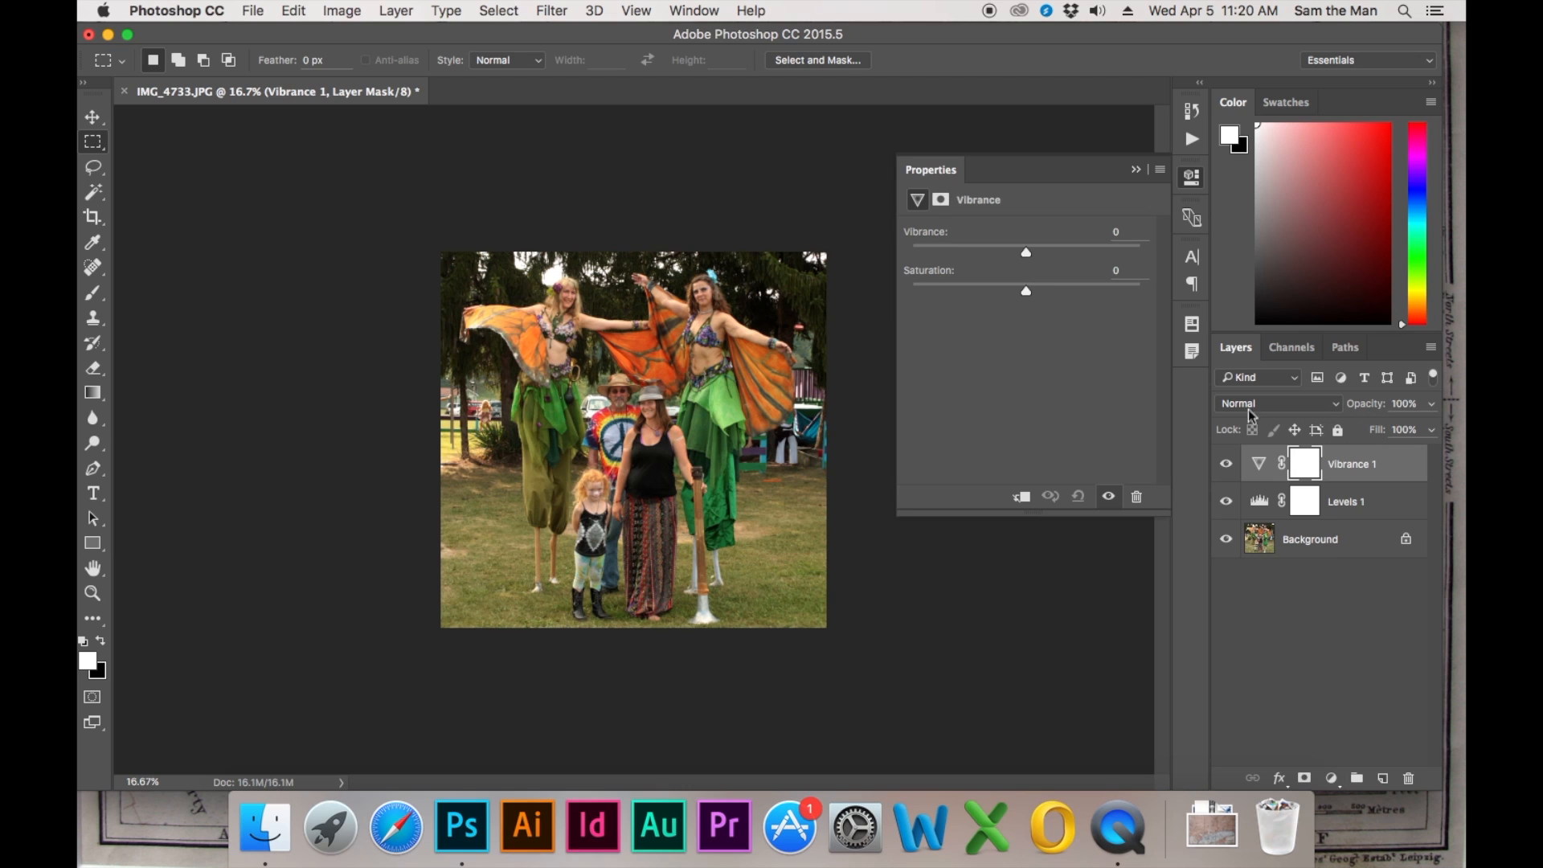
drag(1025, 252, 1051, 254)
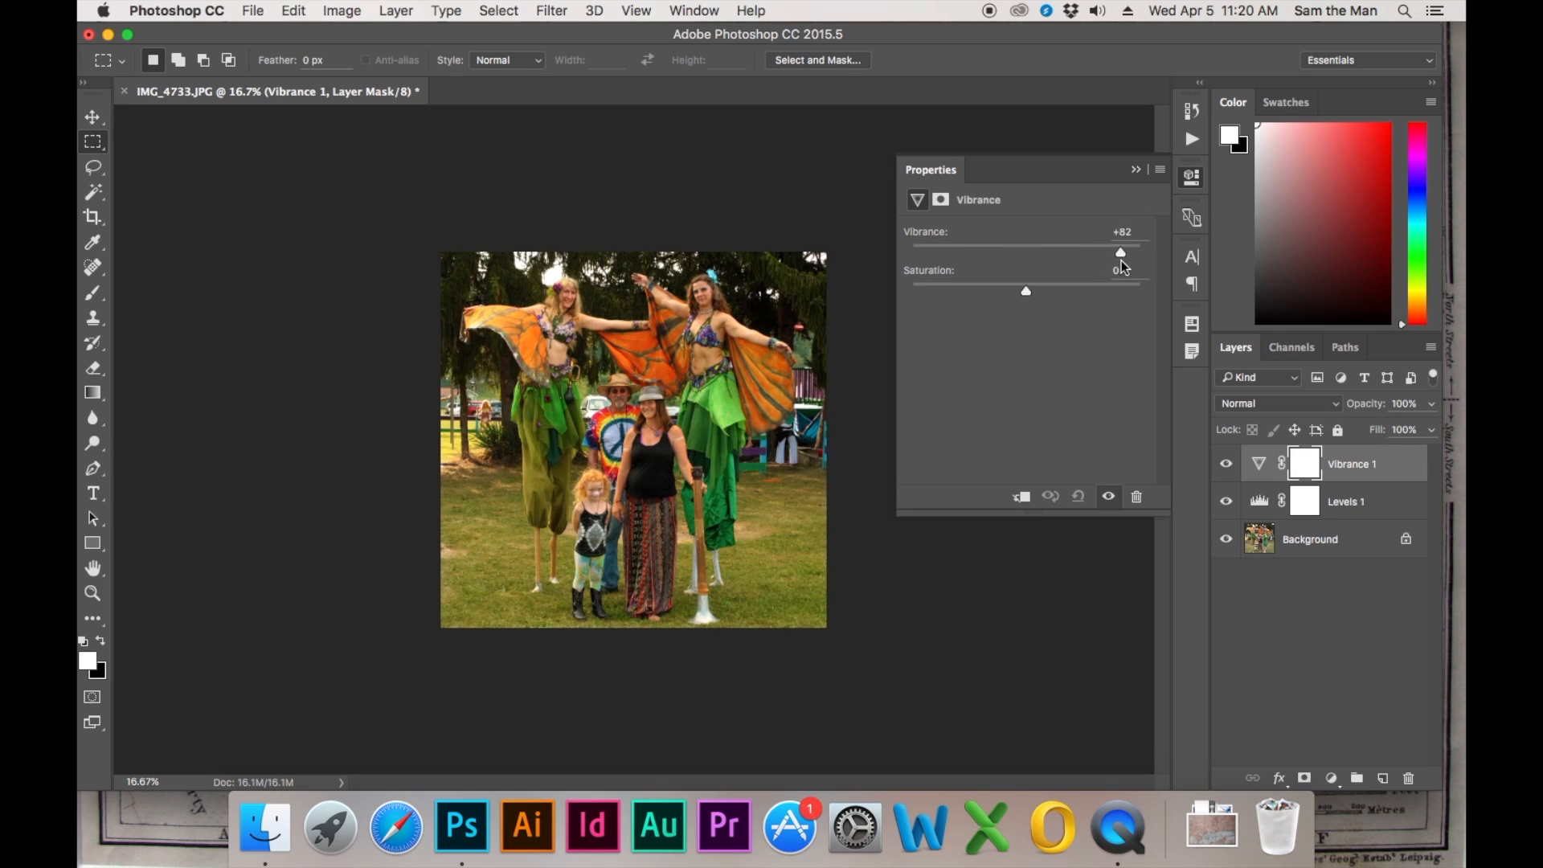
drag(1141, 261, 1118, 260)
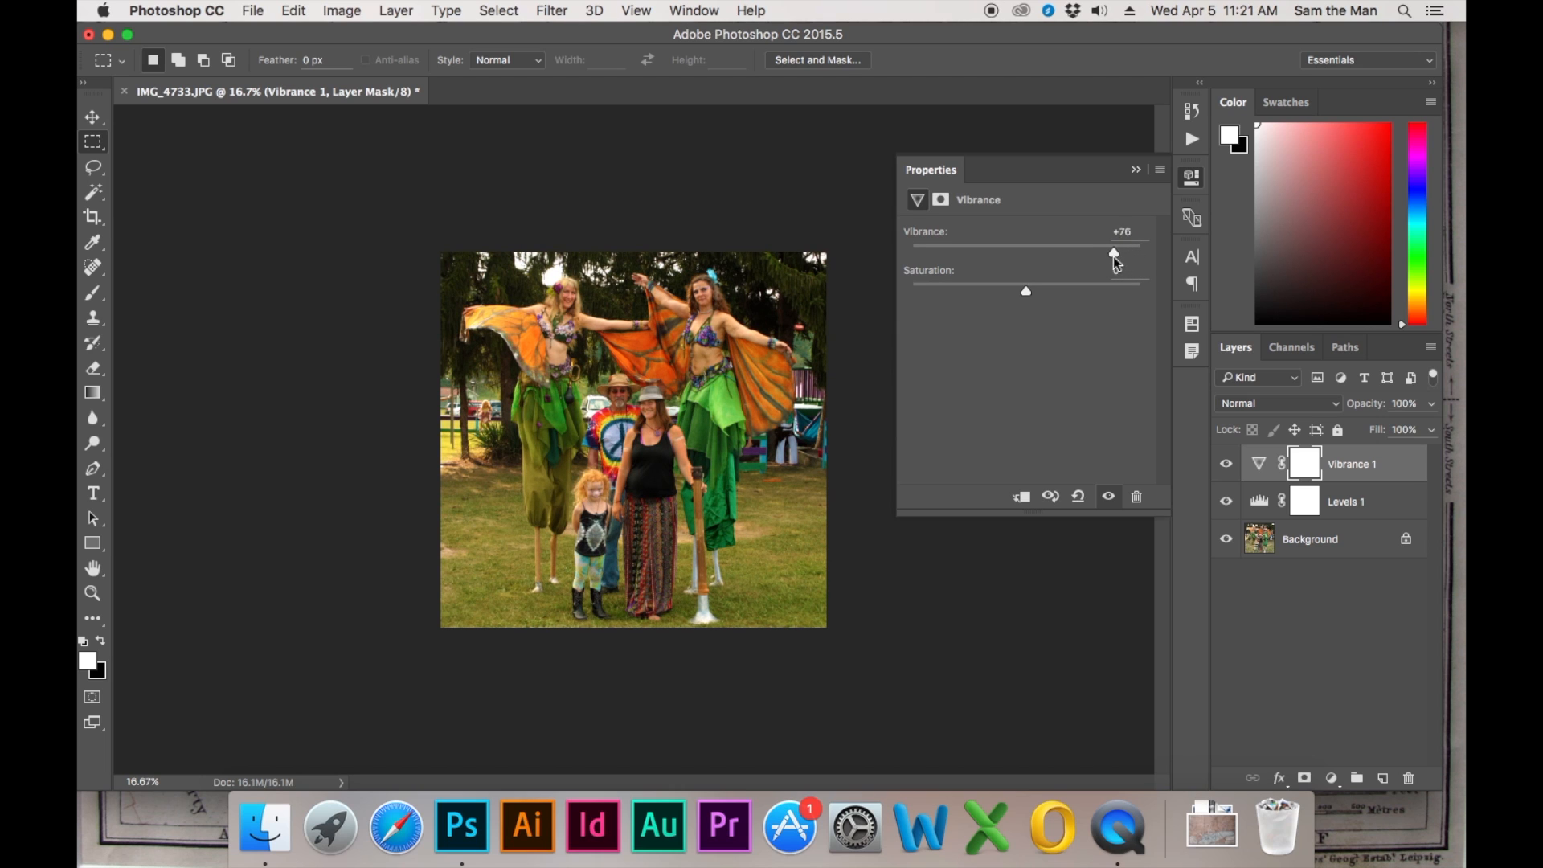
drag(1112, 258, 1106, 258)
click(1192, 177)
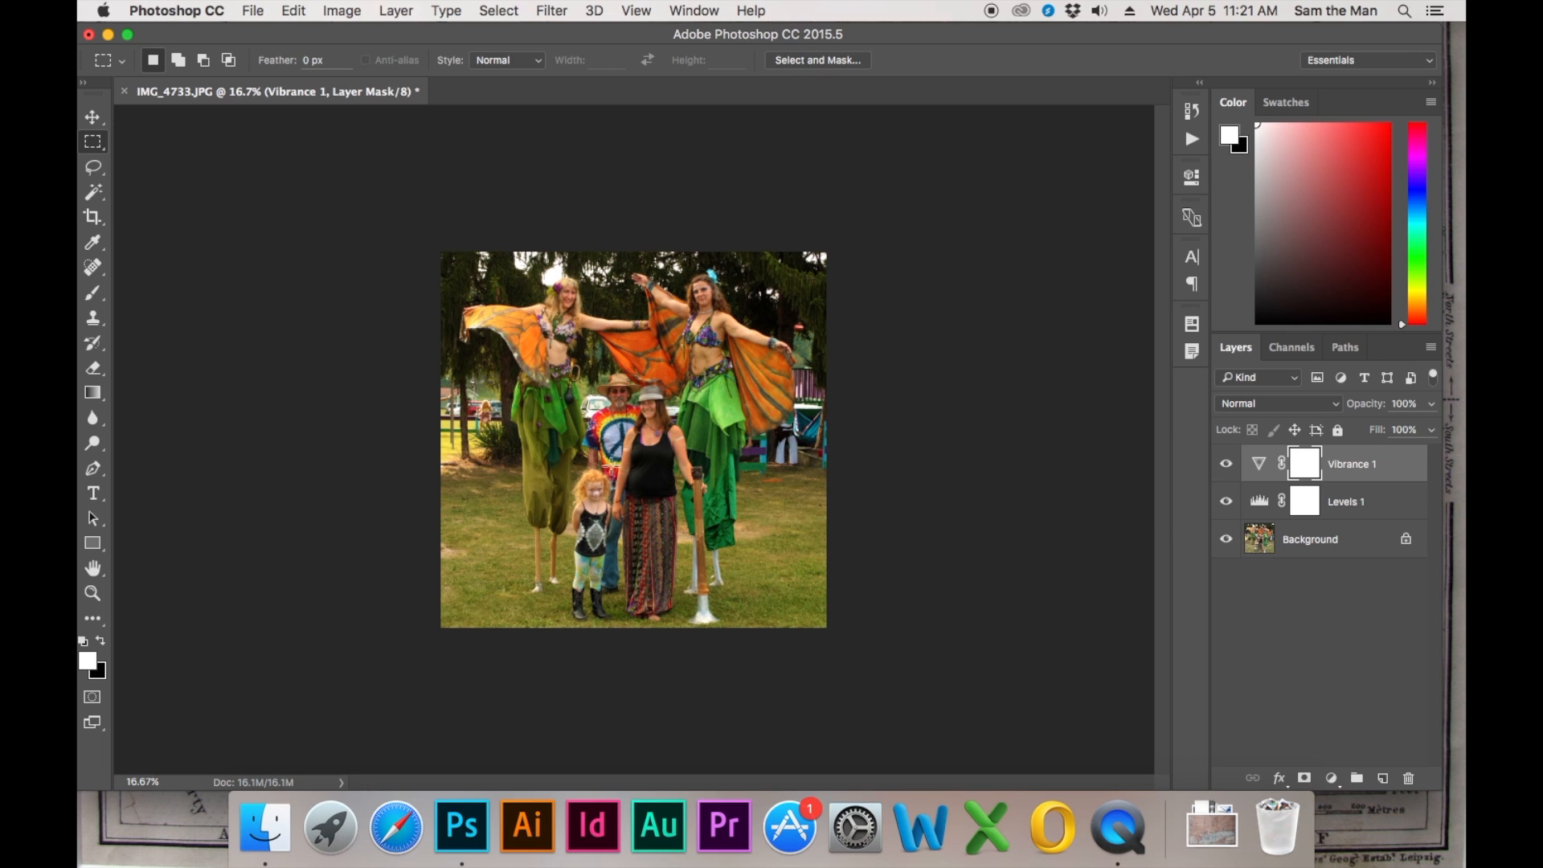
Choose the Brush tool with black as the painting colour, working on the Vibrance layer's mask
key(super+plus)
key(super+plus)
key(super+plus)
key(super+plus)
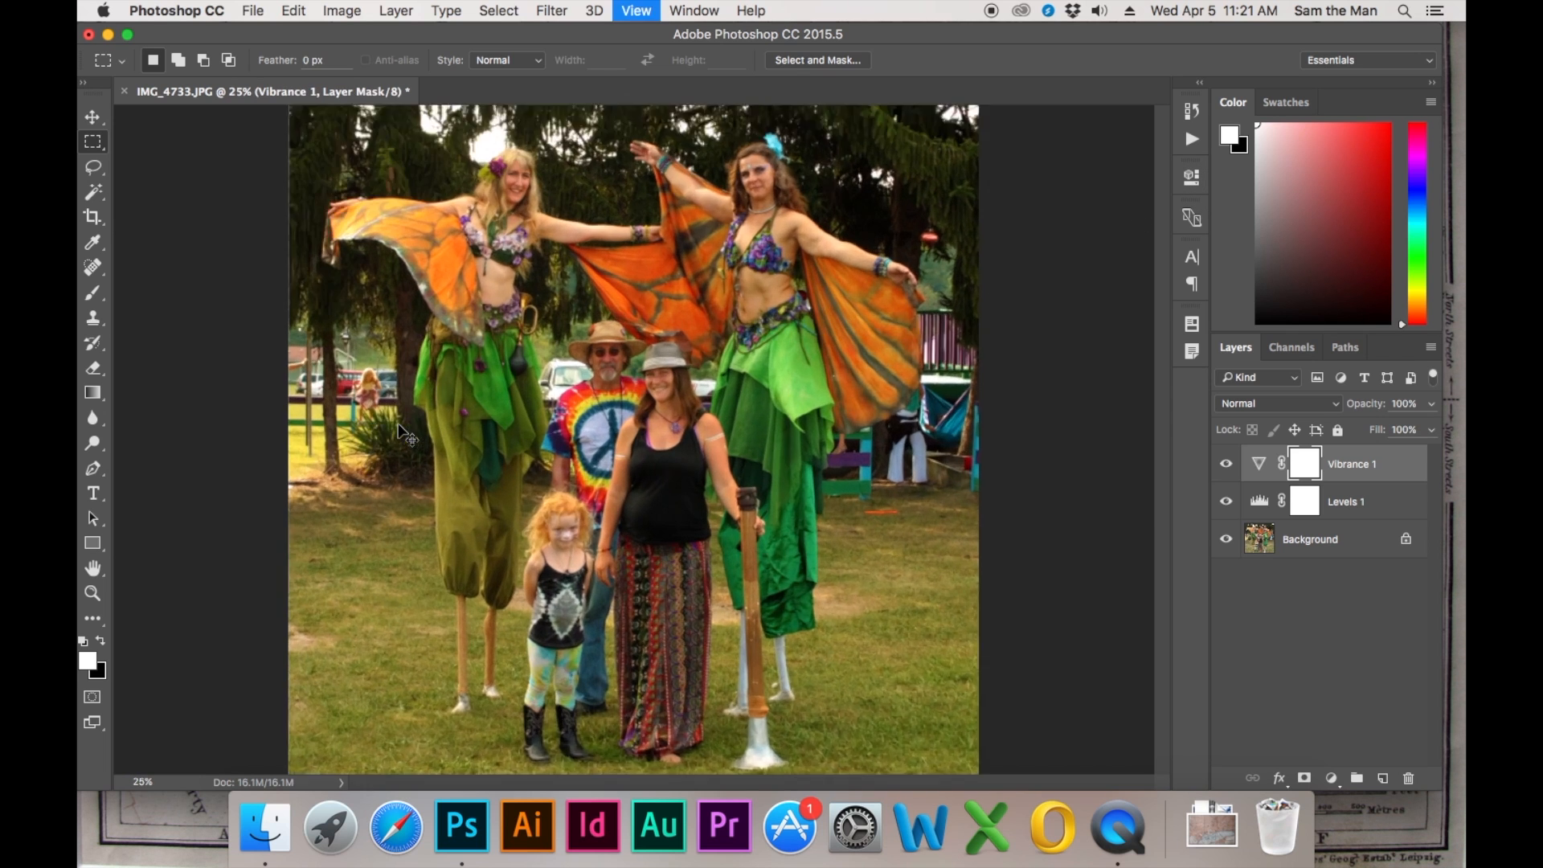
key(super+plus)
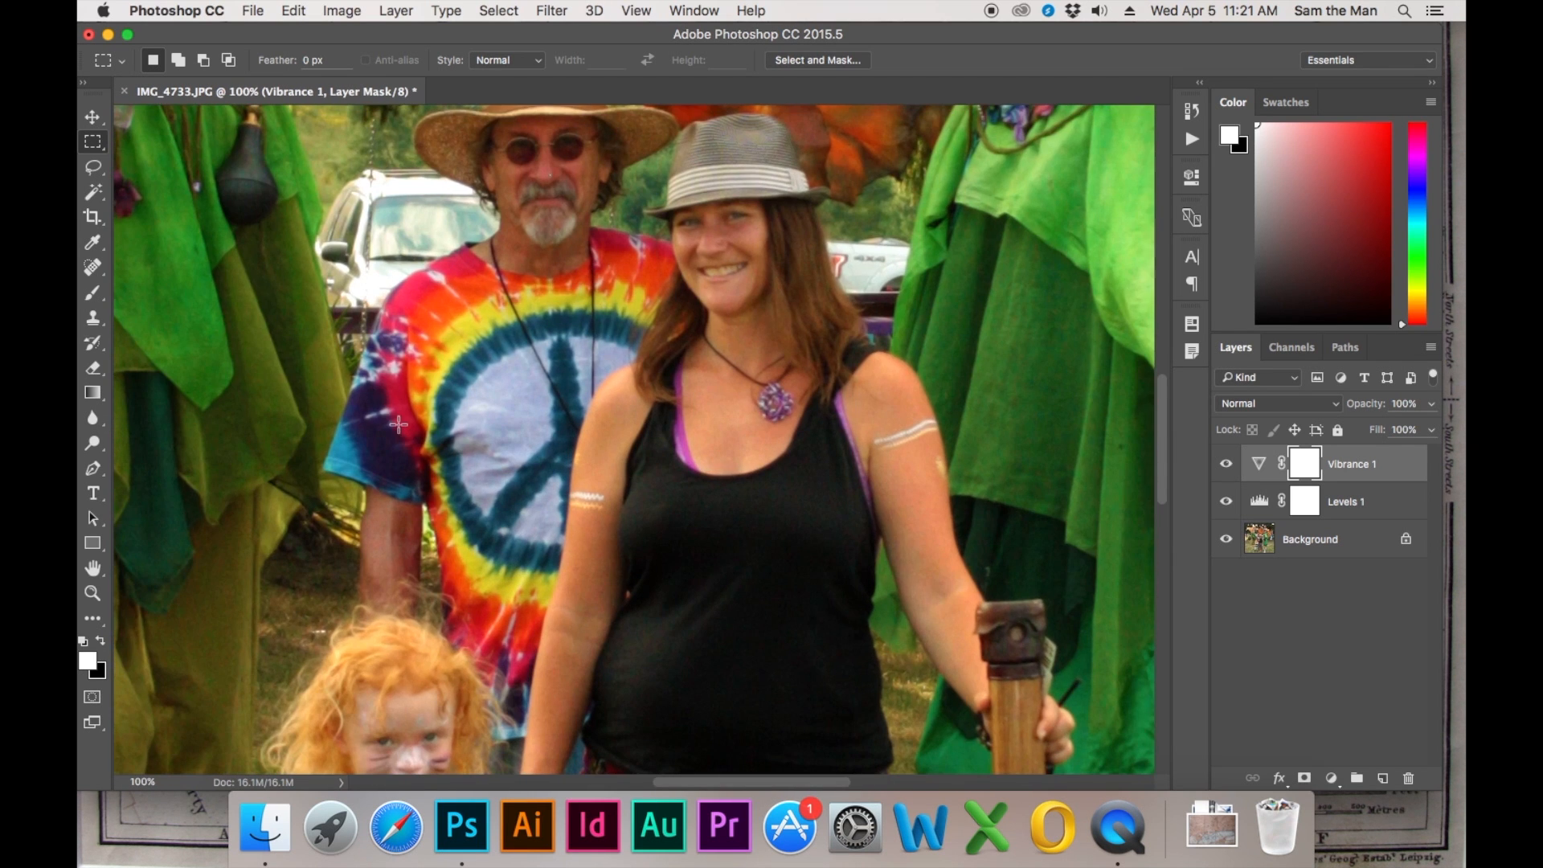
scroll(481, 408, up, 10)
drag(481, 407, 489, 401)
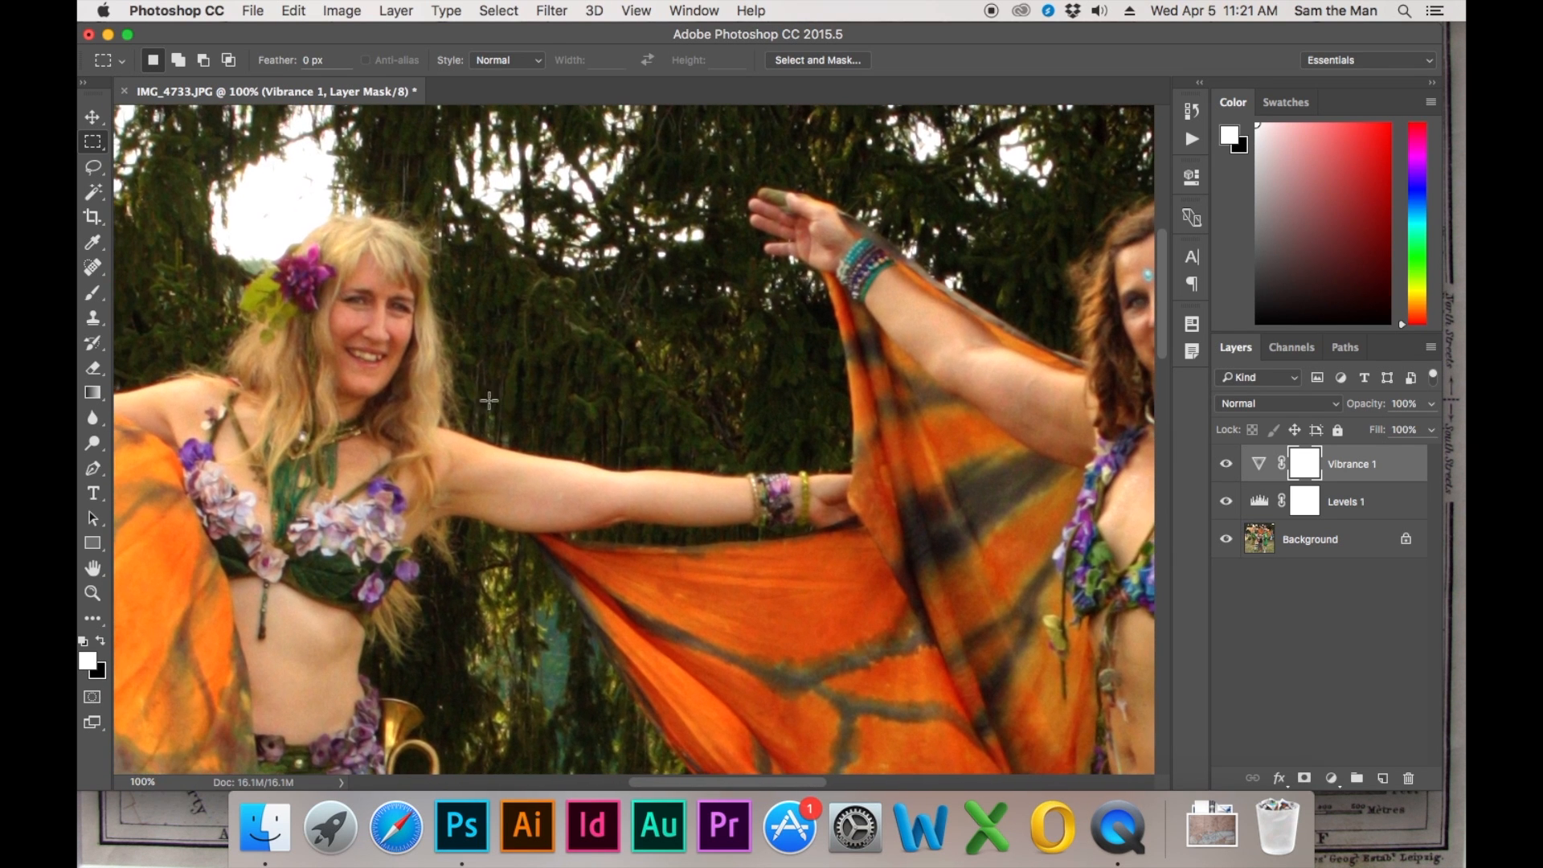
key(b)
mouse_move(545, 502)
mouse_down()
mouse_move(580, 346)
mouse_move(602, 403)
mouse_up()
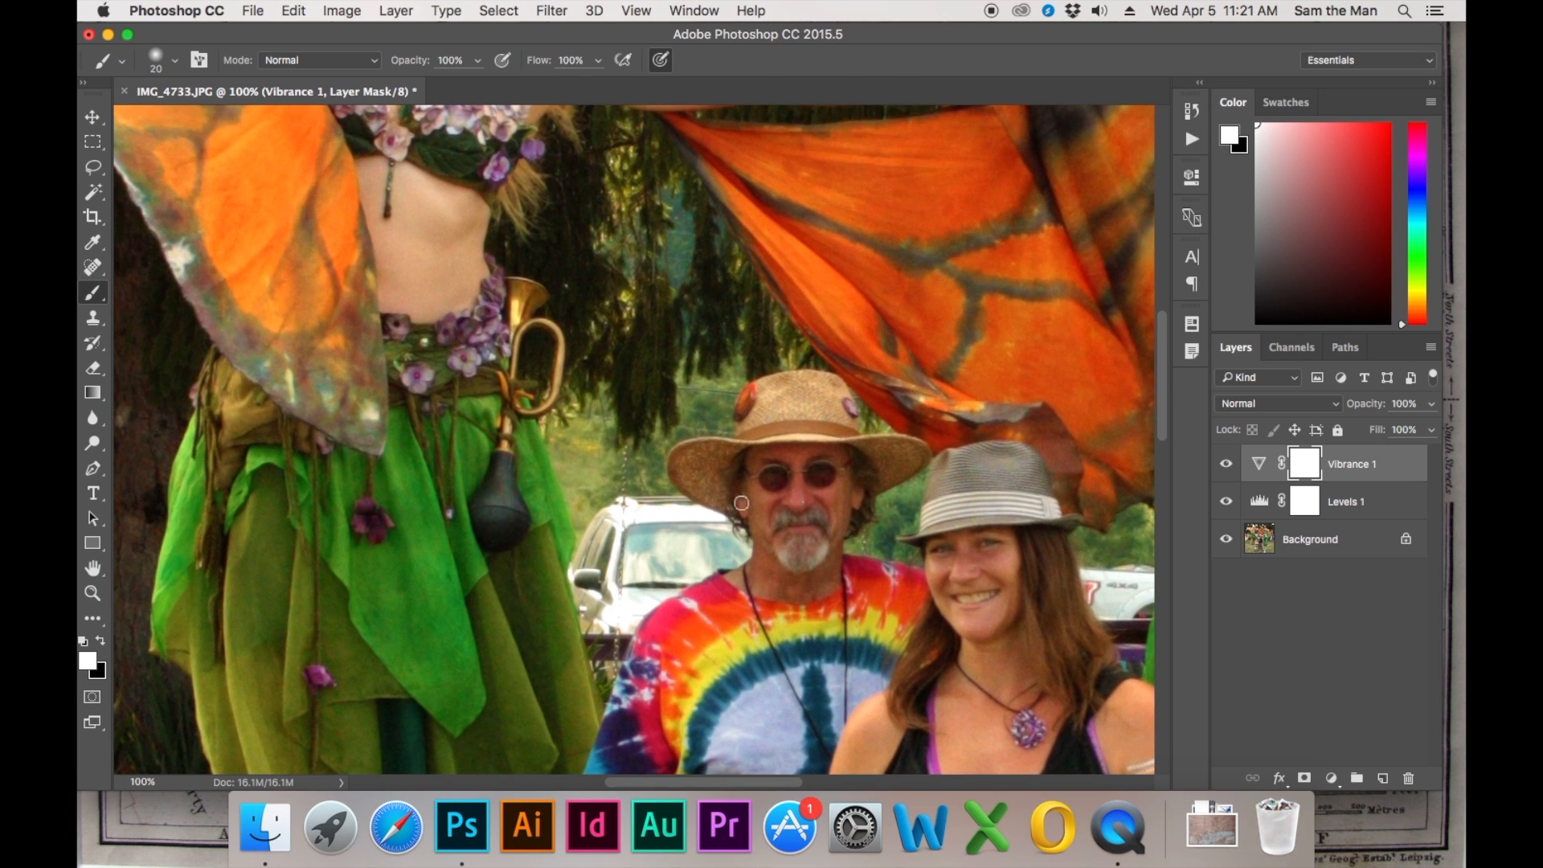
key(bracketleft)
key(bracketright)
key(bracketright)
click(102, 642)
alt+click(1304, 474)
alt+click(1304, 474)
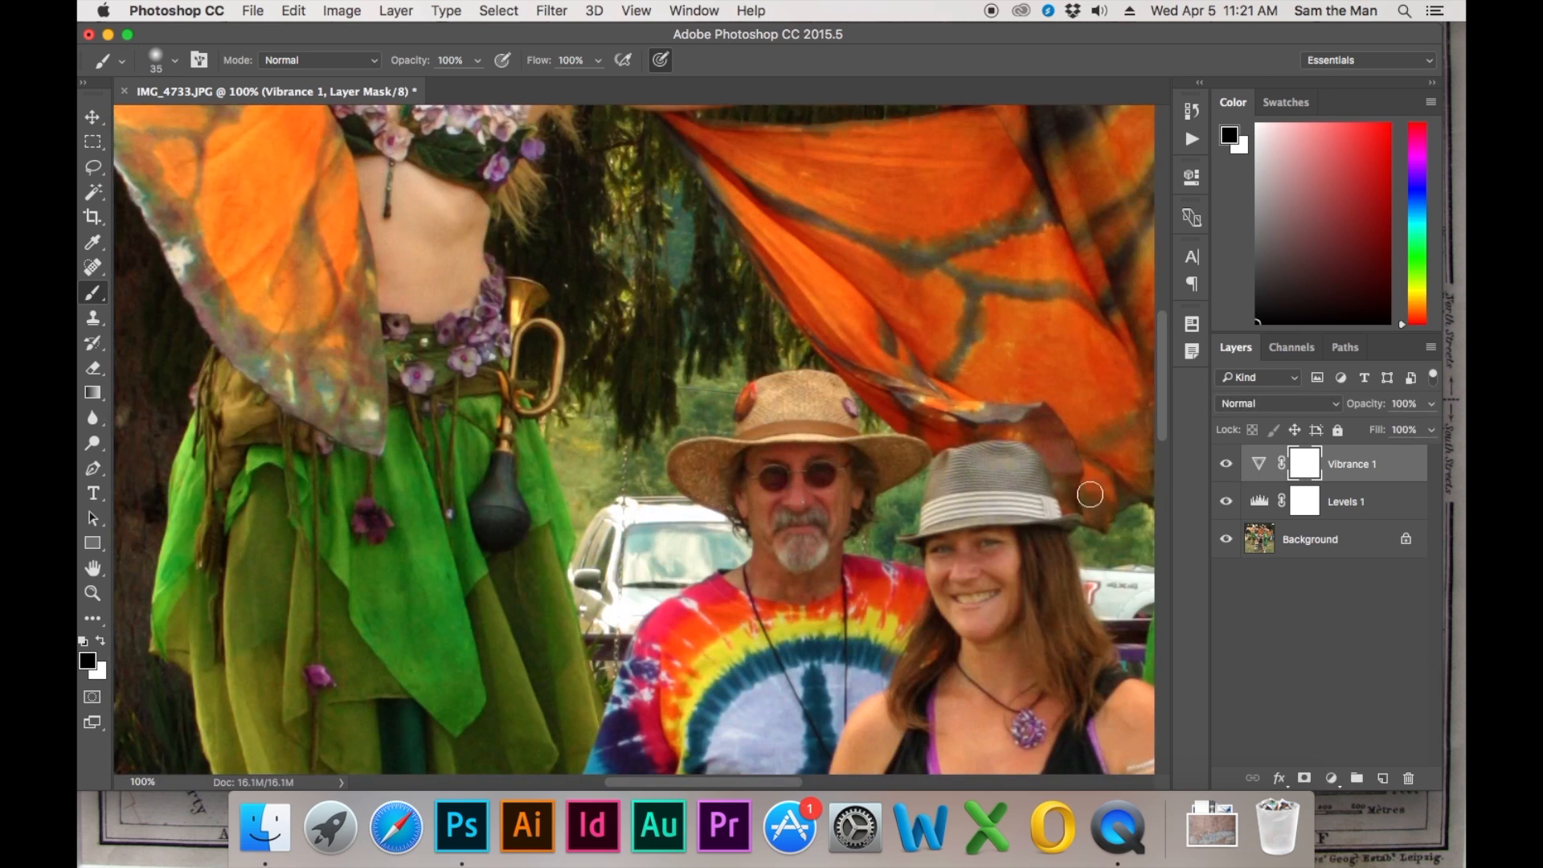
Make the brush fully soft with 0% hardness and enlarge it to 90 px
key(bracketright)
key(bracketright)
click(173, 64)
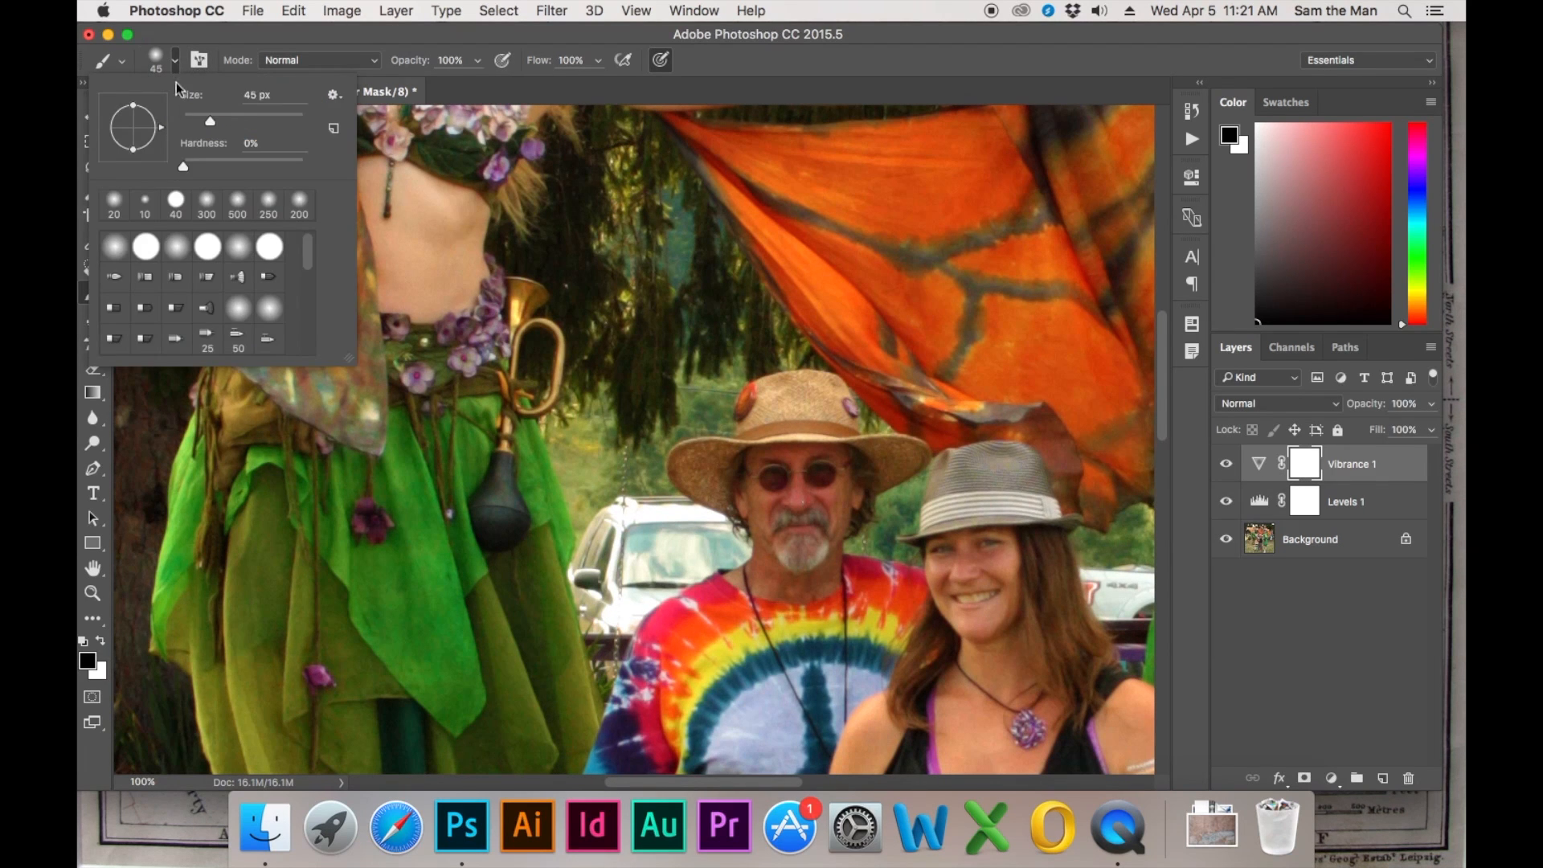
mouse_move(182, 165)
mouse_down()
mouse_move(210, 161)
mouse_move(165, 167)
mouse_up()
click(179, 65)
key(bracketright)
key(bracketright)
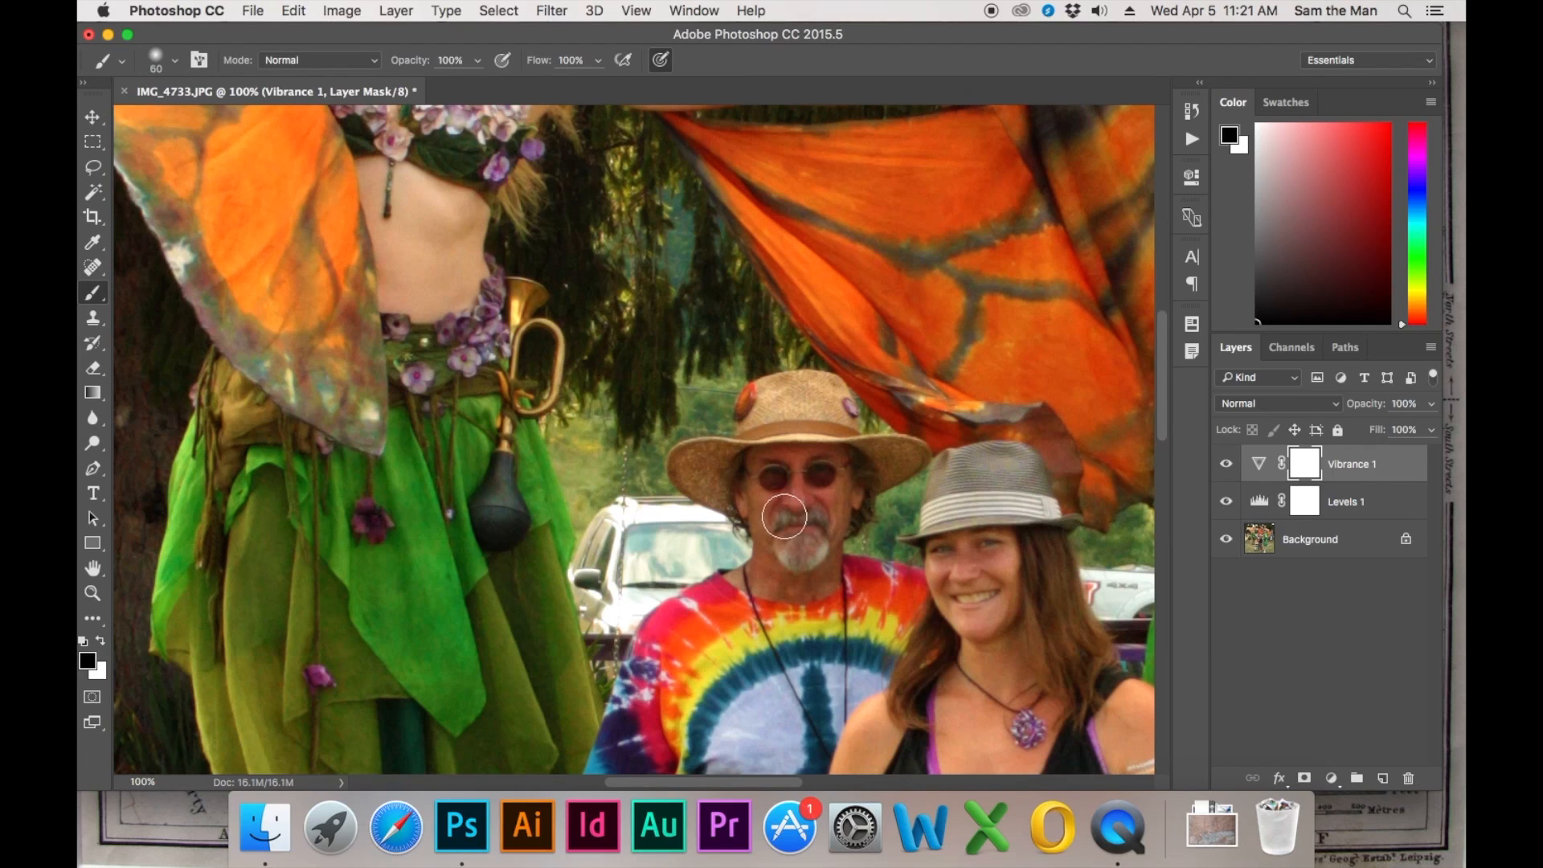
key(bracketright)
key(bracketright)
key(bracketright)
Paint black on the Vibrance mask over the man's face and the skin of the woman in the black top
mouse_move(827, 478)
mouse_down()
mouse_move(812, 546)
mouse_move(775, 570)
mouse_move(823, 498)
mouse_up()
scroll(761, 410, down, 3)
scroll(760, 410, right, 3)
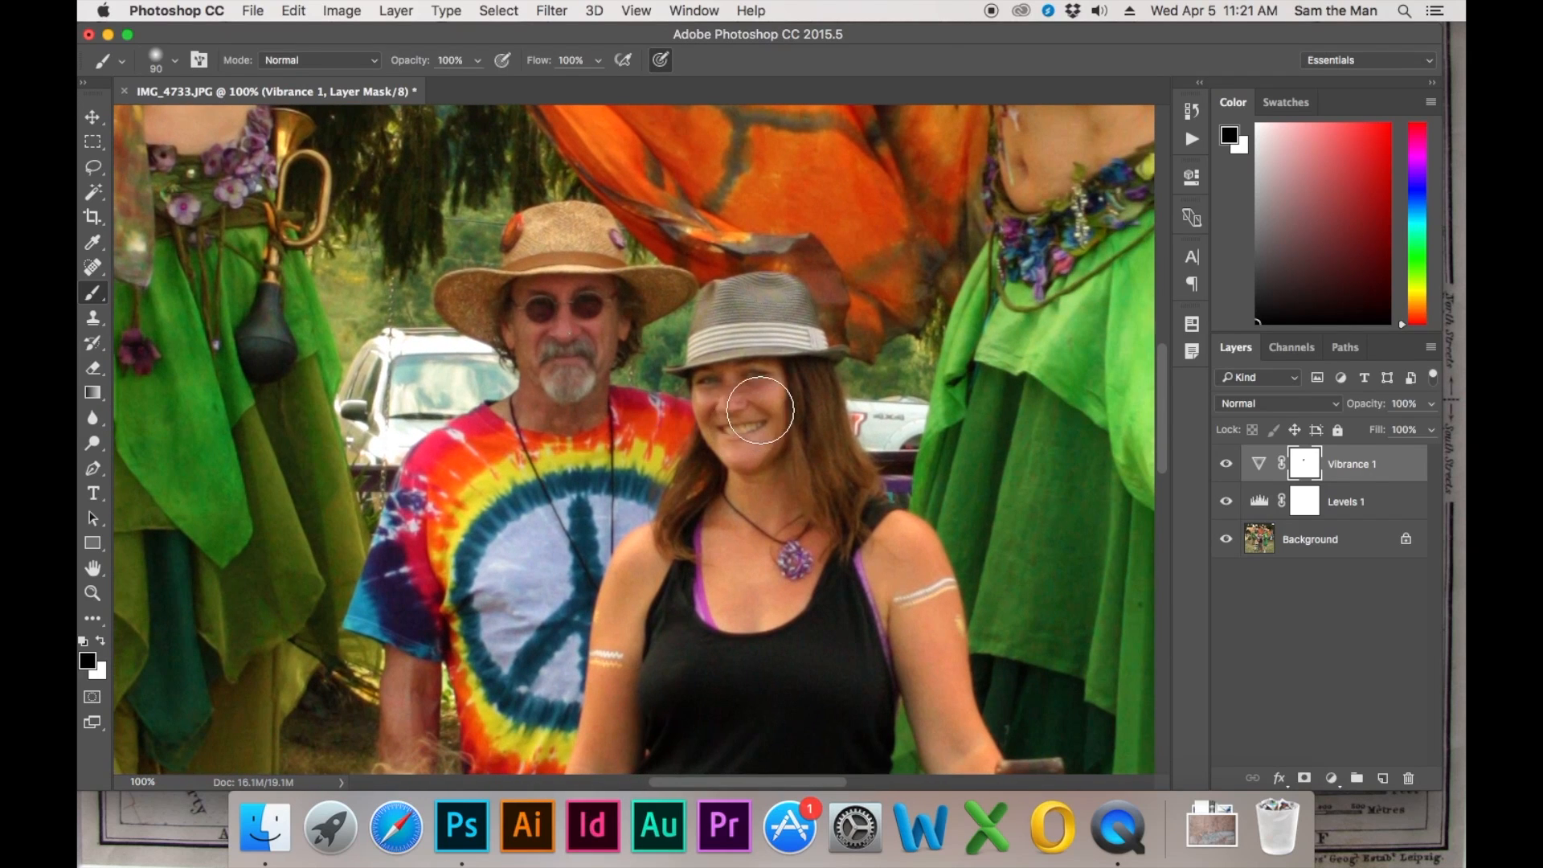
mouse_move(761, 410)
mouse_down()
mouse_move(725, 401)
mouse_move(765, 394)
mouse_move(769, 464)
mouse_move(727, 445)
mouse_move(737, 480)
mouse_up()
mouse_move(909, 588)
mouse_down()
mouse_move(798, 436)
mouse_move(868, 567)
mouse_move(876, 692)
mouse_up()
mouse_move(494, 531)
mouse_down()
mouse_move(584, 339)
mouse_move(580, 305)
mouse_move(598, 394)
mouse_move(523, 651)
mouse_move(483, 684)
mouse_up()
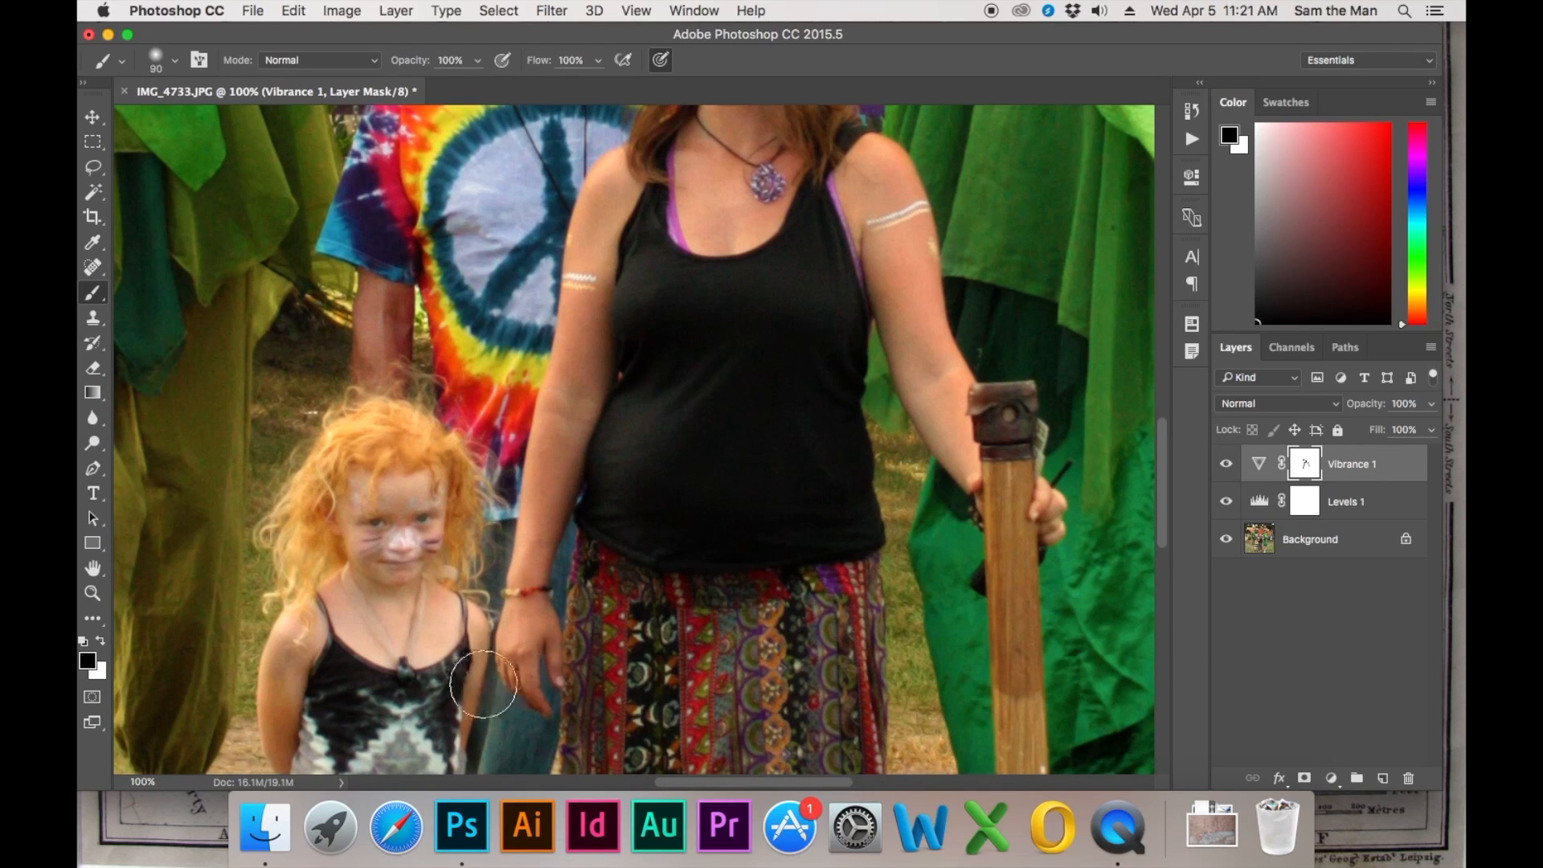
Mask the vibrance off the little girl's face and arms and the woman's remaining bare arm areas
mouse_move(377, 648)
mouse_down()
mouse_move(435, 482)
mouse_move(341, 522)
mouse_move(336, 548)
mouse_up()
mouse_move(425, 460)
mouse_down()
mouse_move(513, 463)
mouse_move(532, 551)
mouse_up()
mouse_move(463, 356)
mouse_down()
mouse_move(433, 343)
mouse_move(461, 415)
mouse_up()
drag(683, 449, 695, 640)
drag(730, 496, 744, 468)
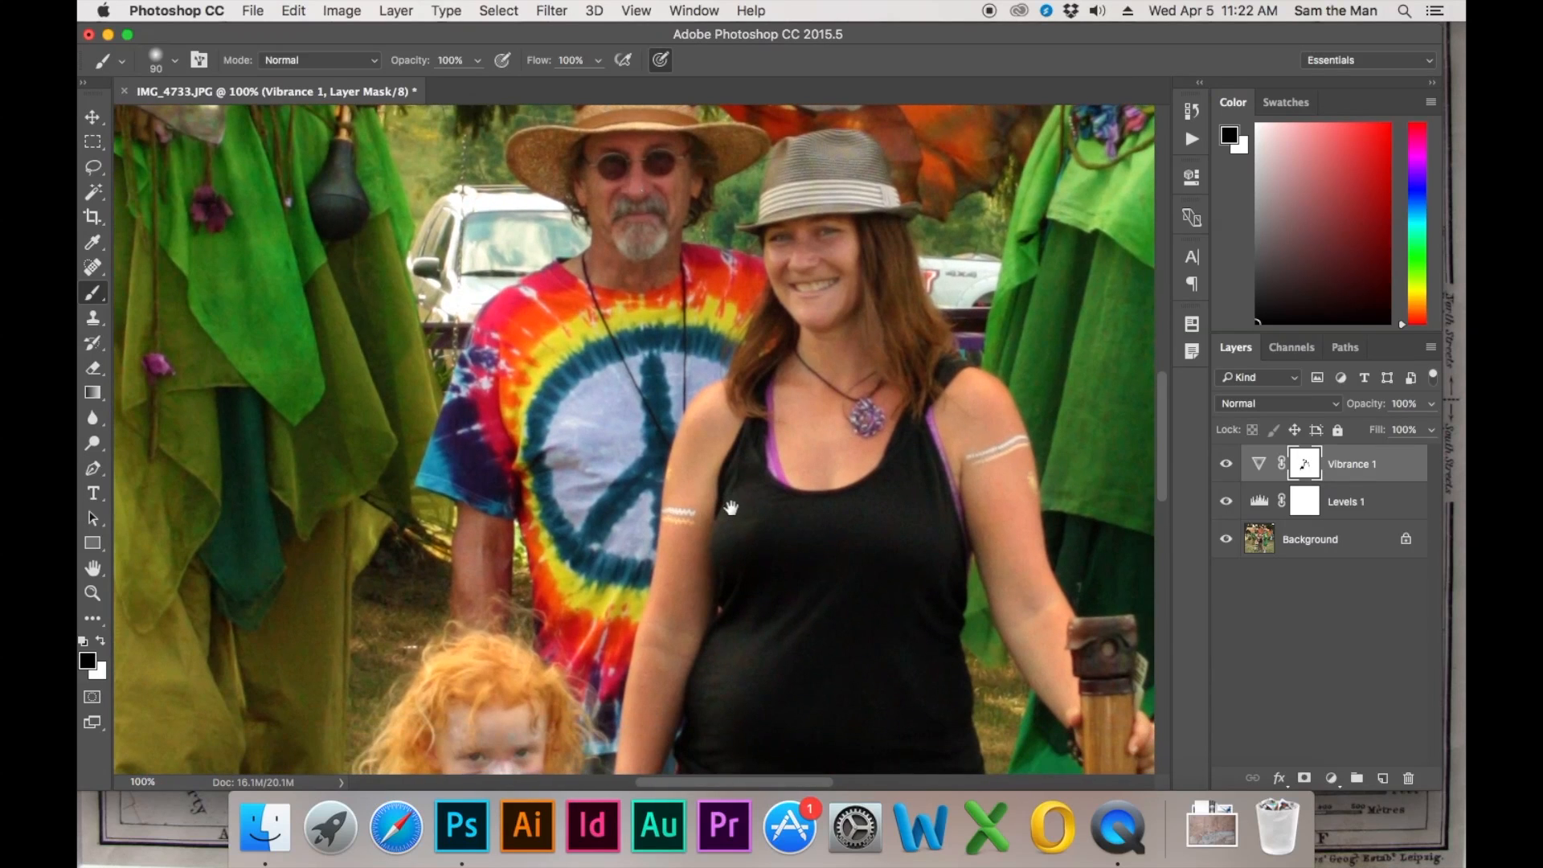
Display the Vibrance mask on its own, fill the gaps over the woman's chest and the girl's face with black, and return to the photo
key(super+minus)
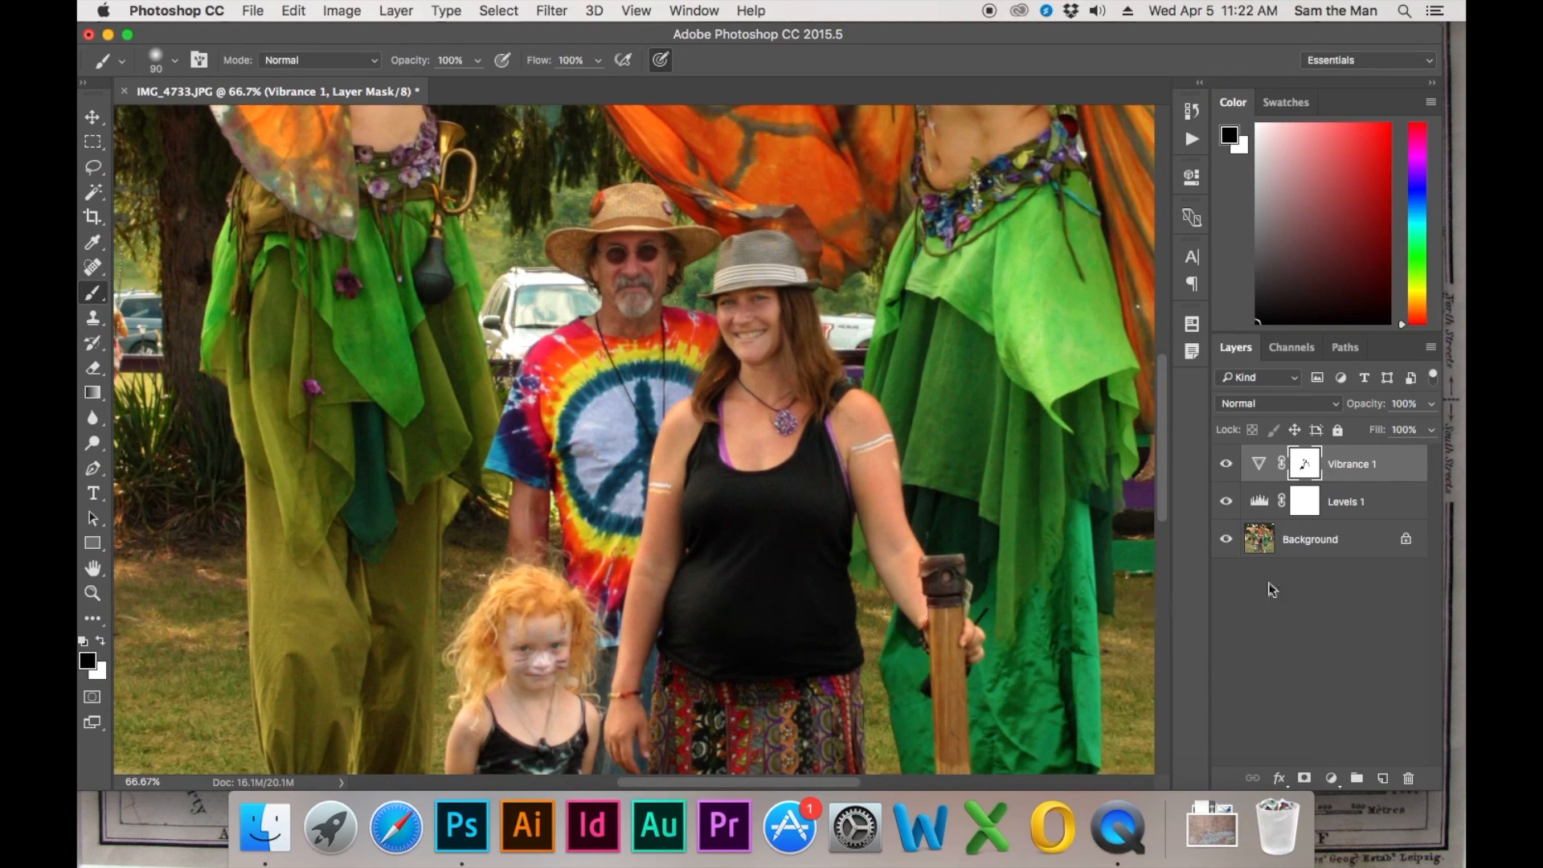
alt+click(1312, 474)
drag(764, 395, 758, 413)
right_click(756, 407)
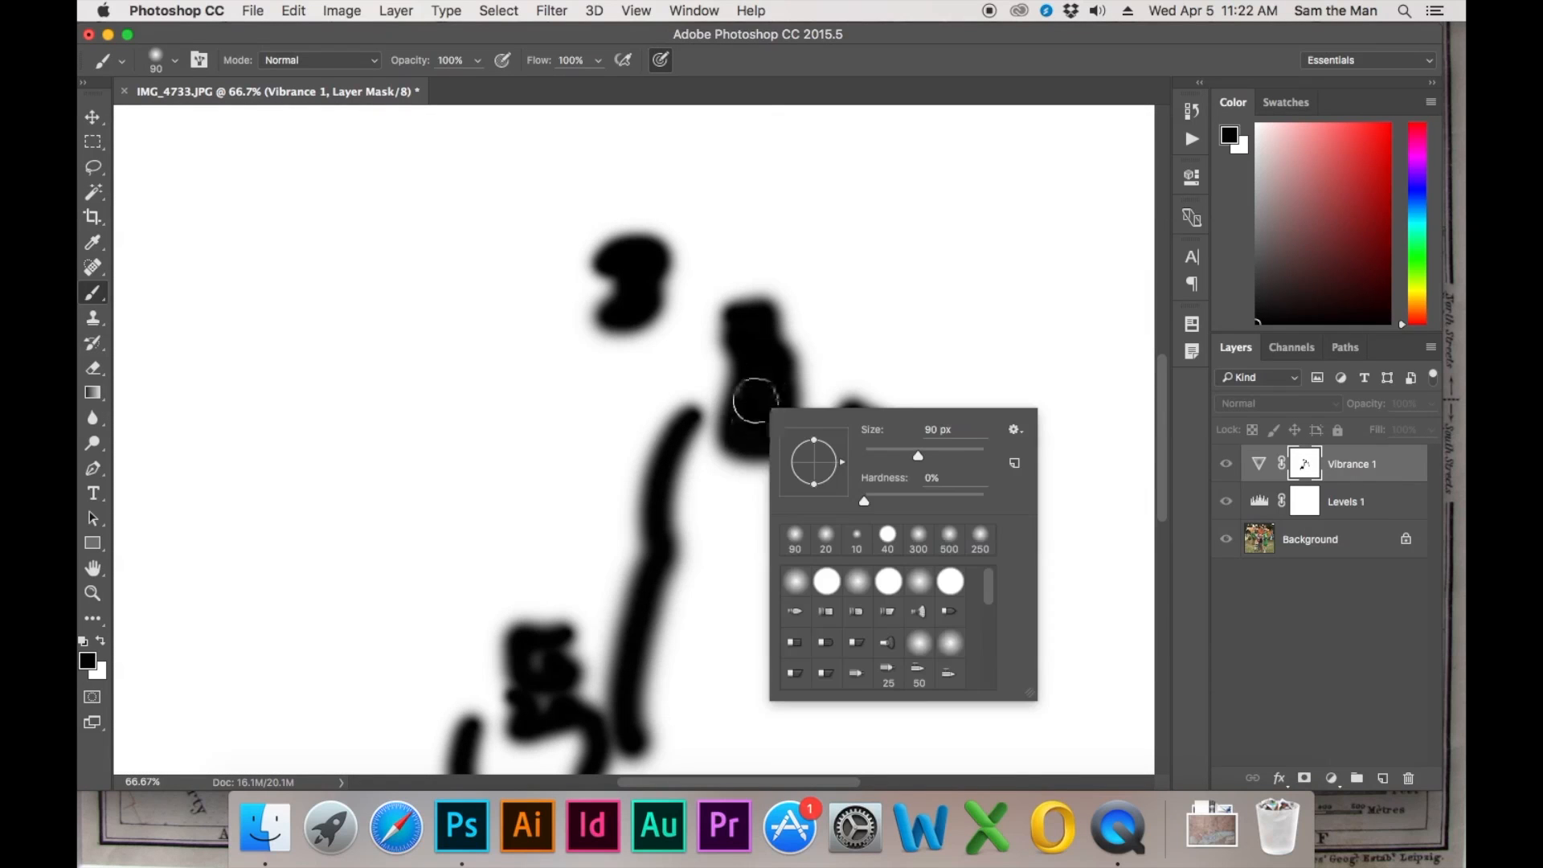
click(761, 403)
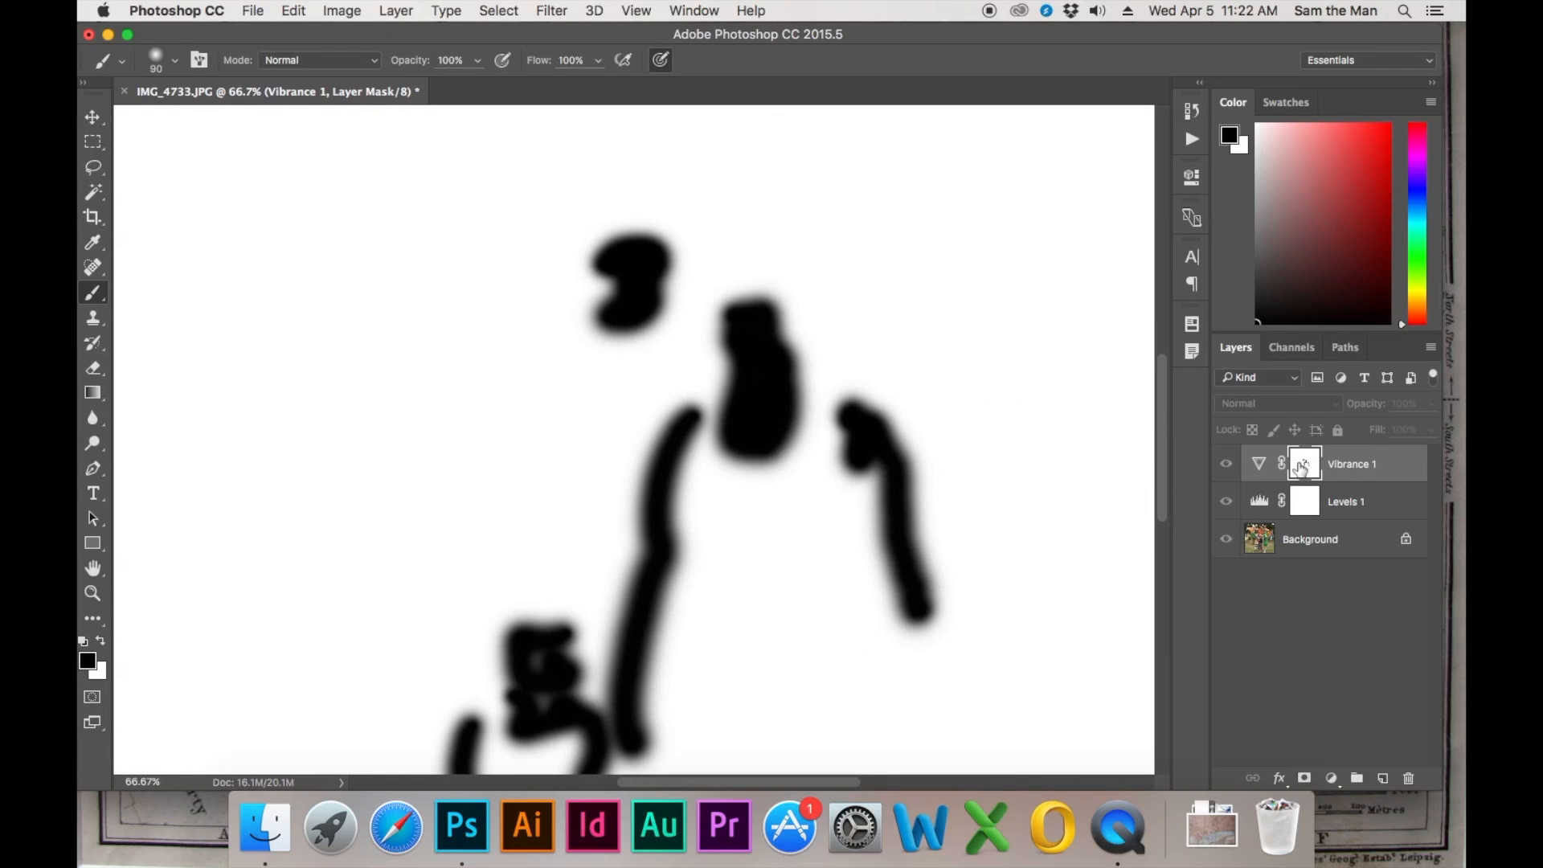
alt+click(1304, 474)
alt+click(1303, 472)
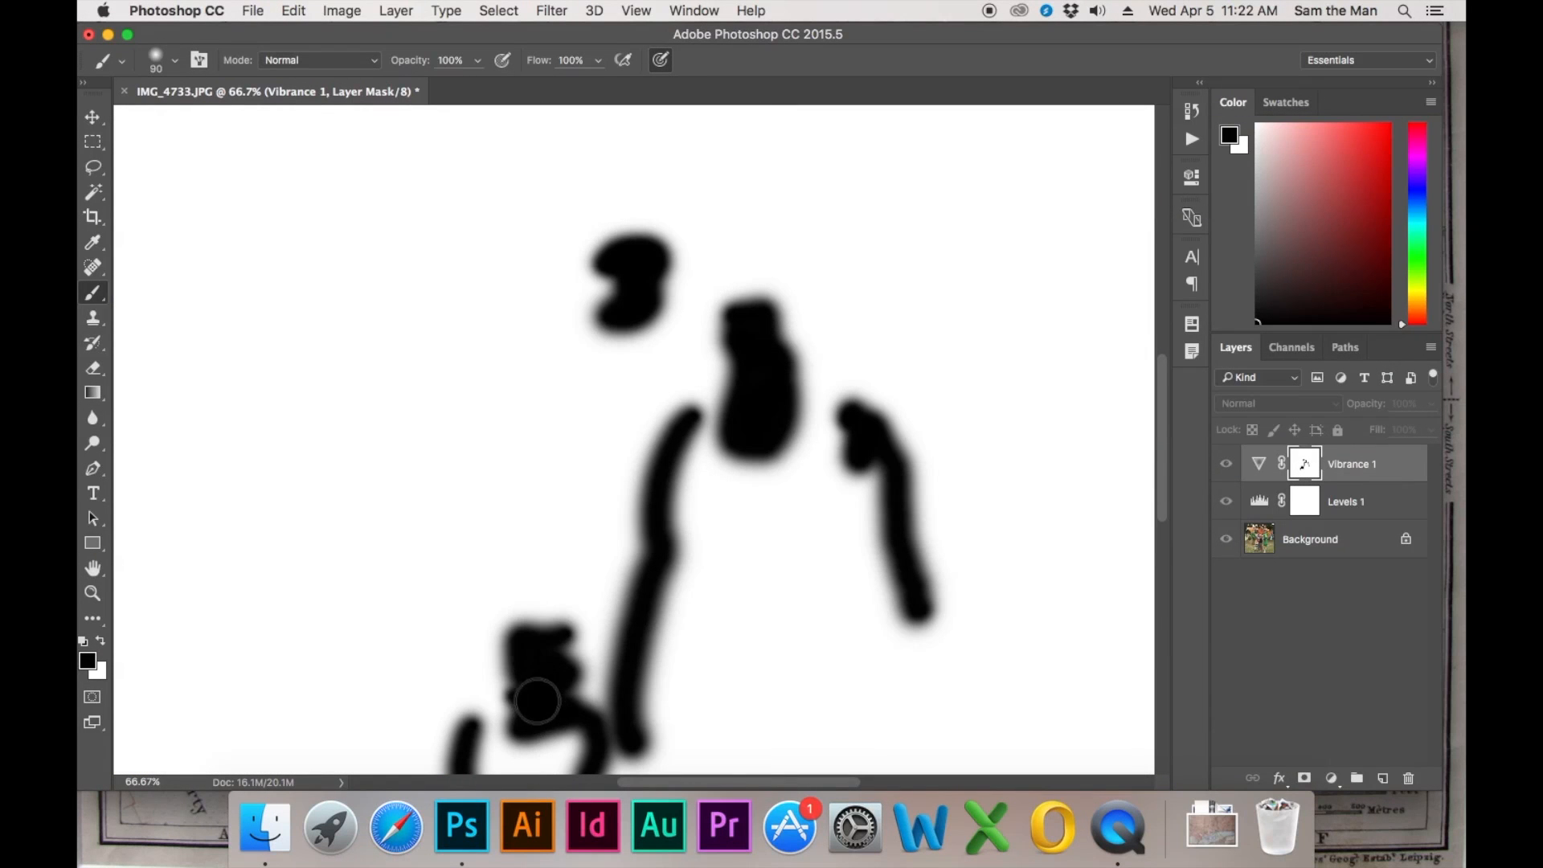
alt+click(1303, 473)
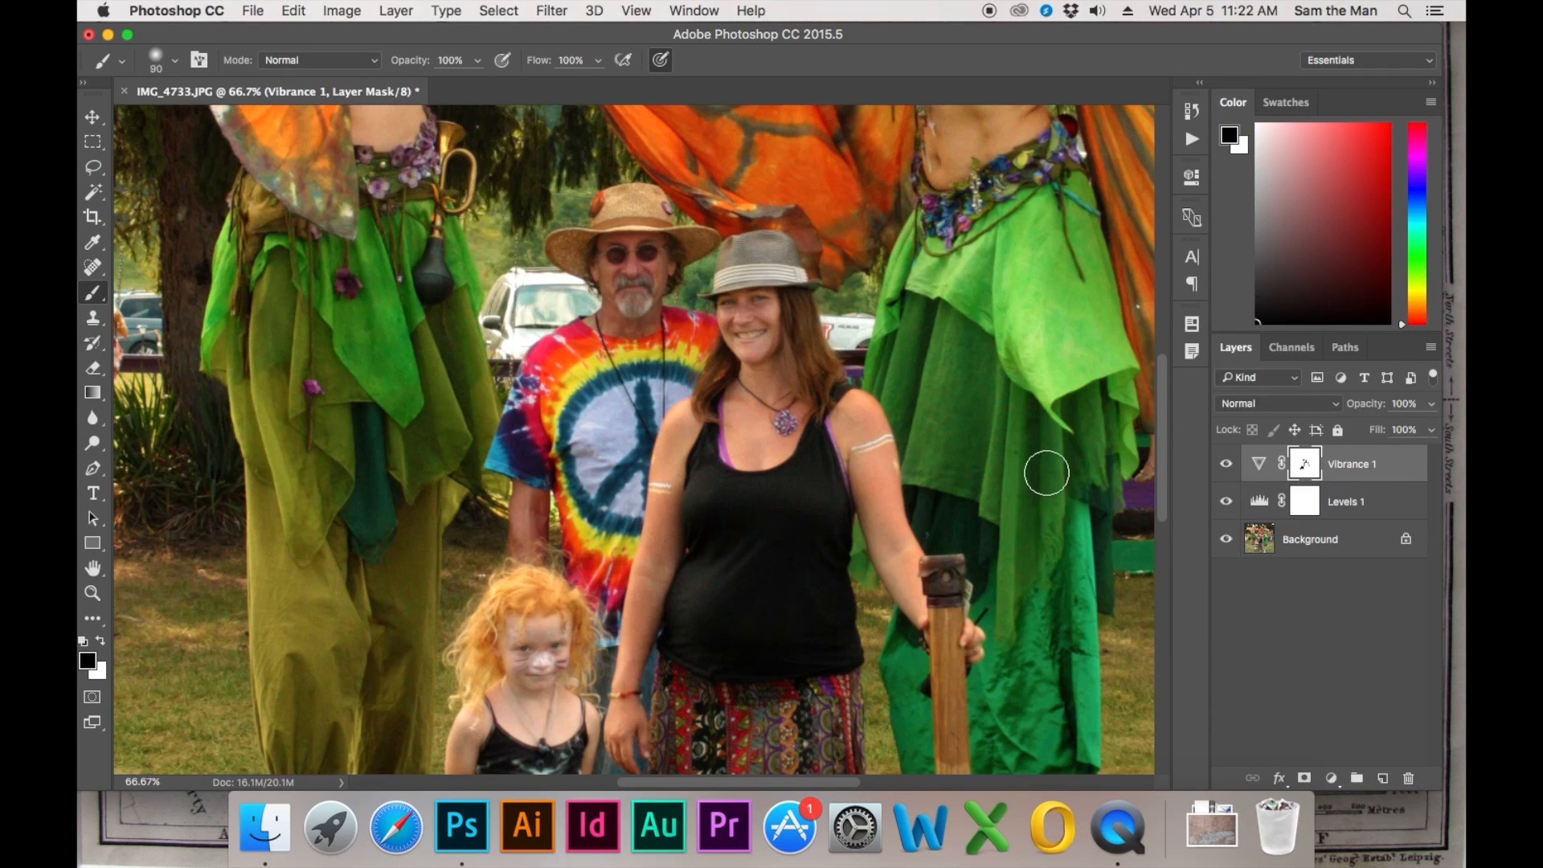
Paint black on the Vibrance mask over the blonde dancer's face, chest, arms and belly, filling gaps with the mask displayed alone
drag(906, 375, 807, 595)
drag(565, 490, 634, 455)
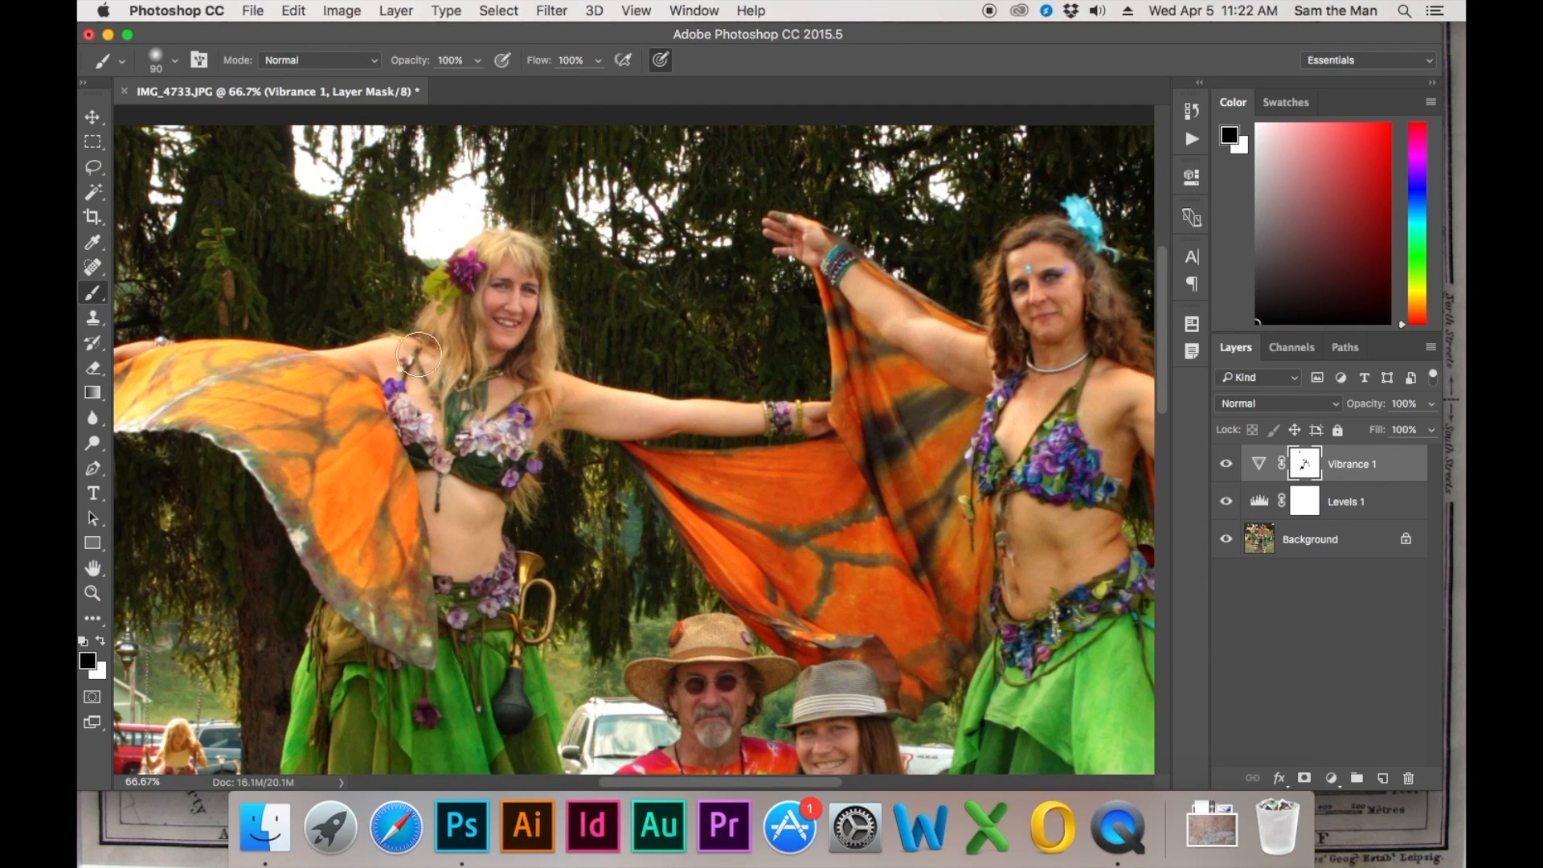
right_click(418, 354)
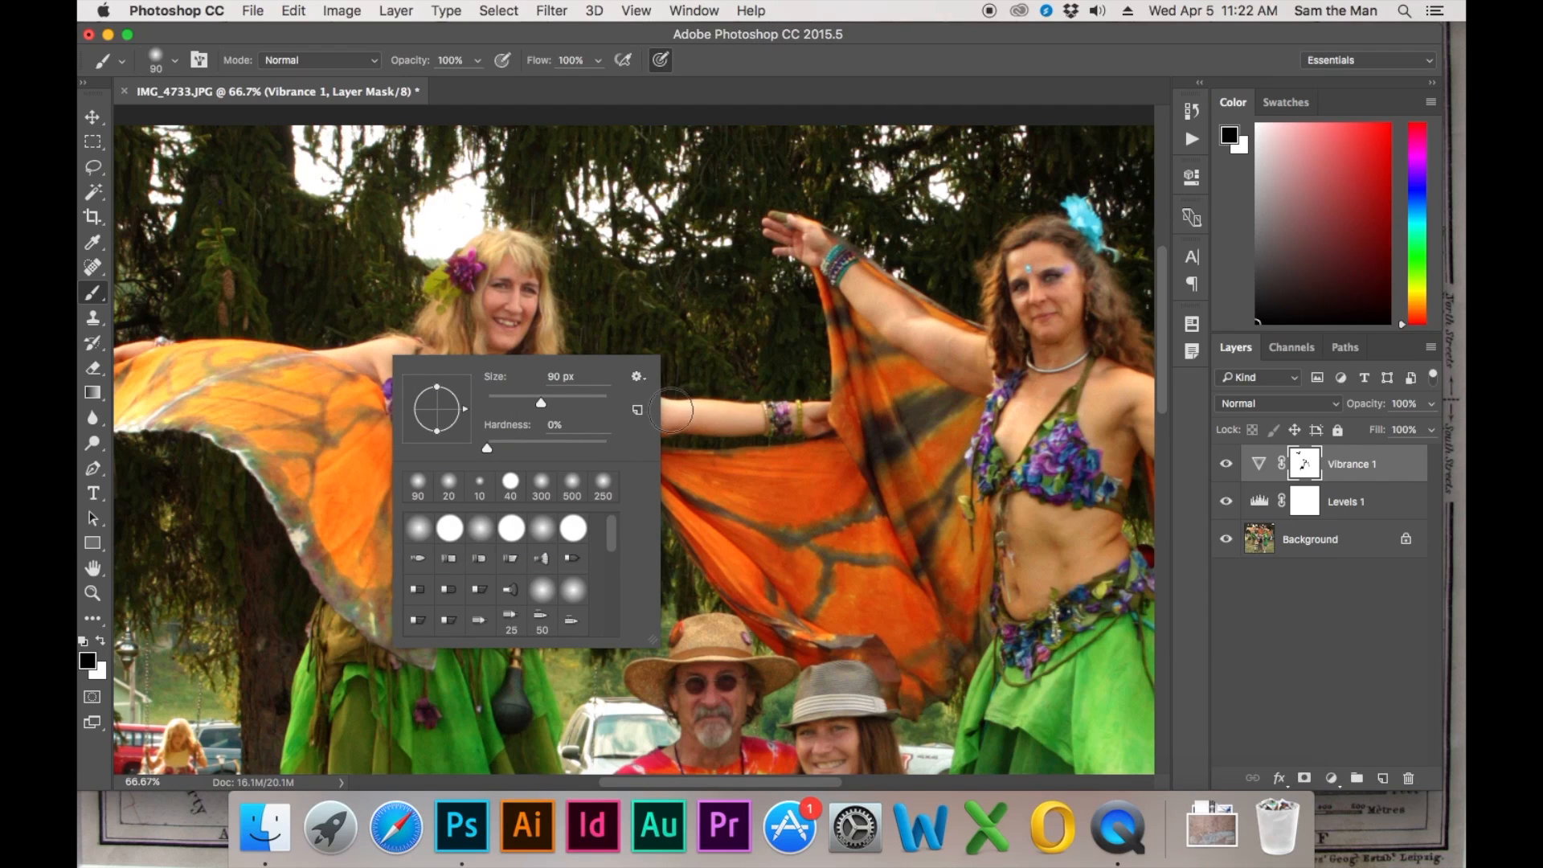
click(711, 416)
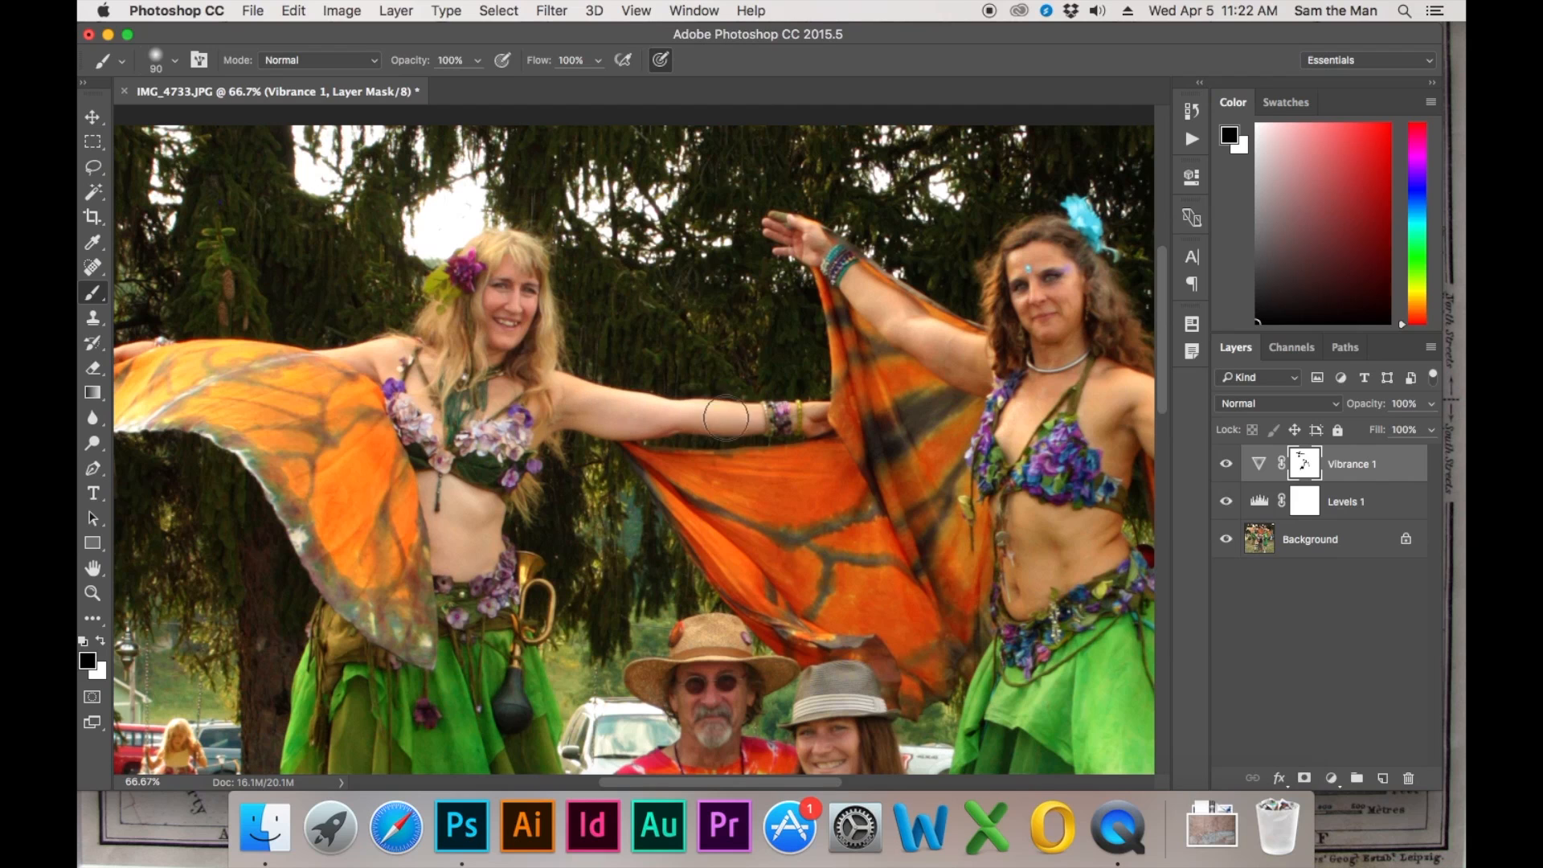
drag(935, 613, 861, 550)
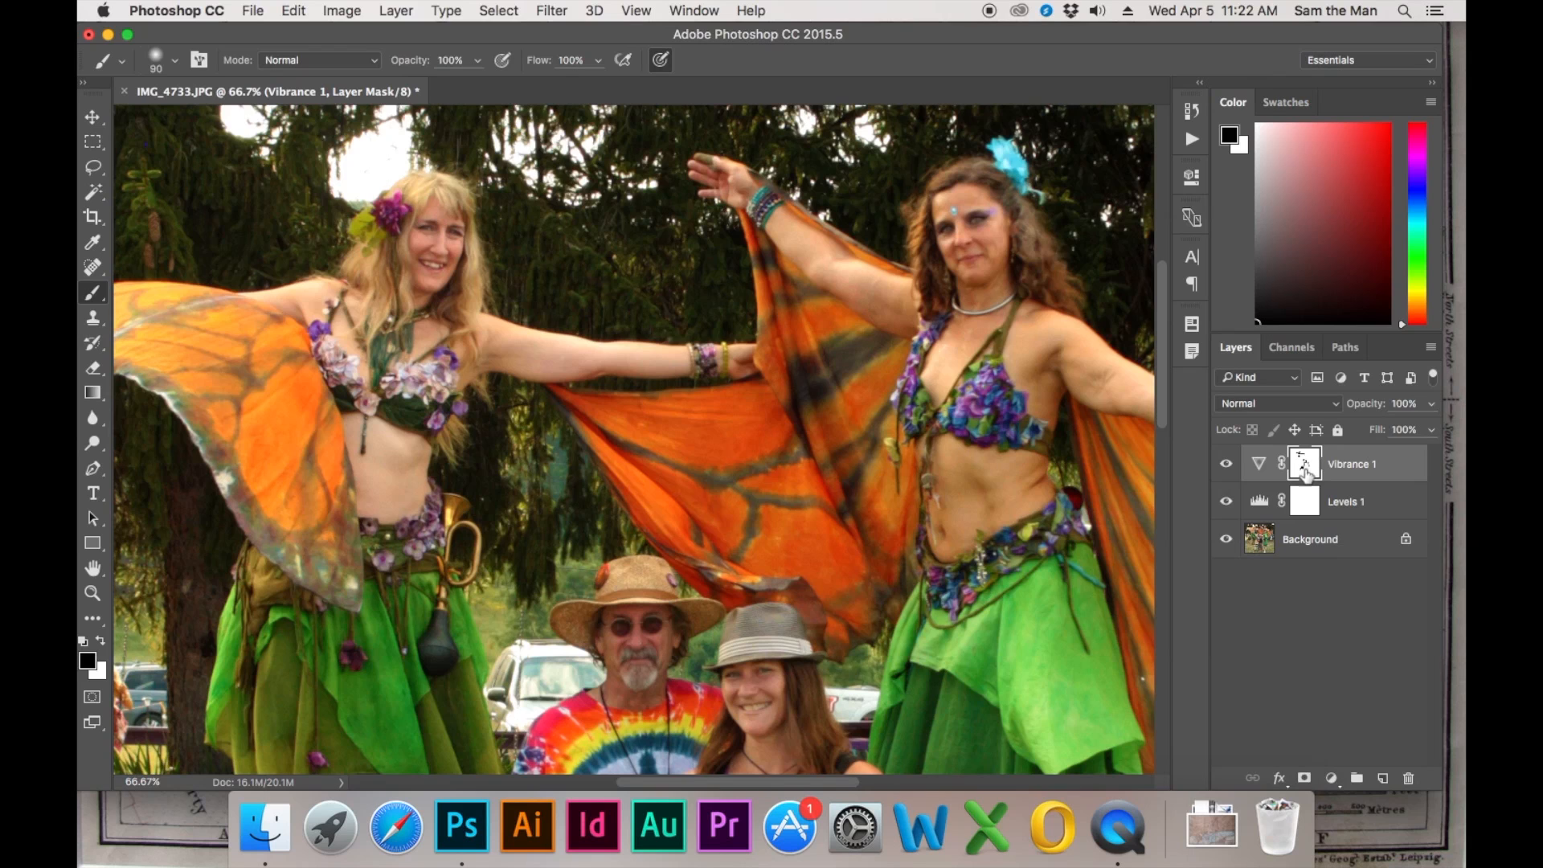
alt+click(1306, 476)
mouse_move(386, 452)
mouse_down()
mouse_move(393, 470)
mouse_move(376, 458)
mouse_up()
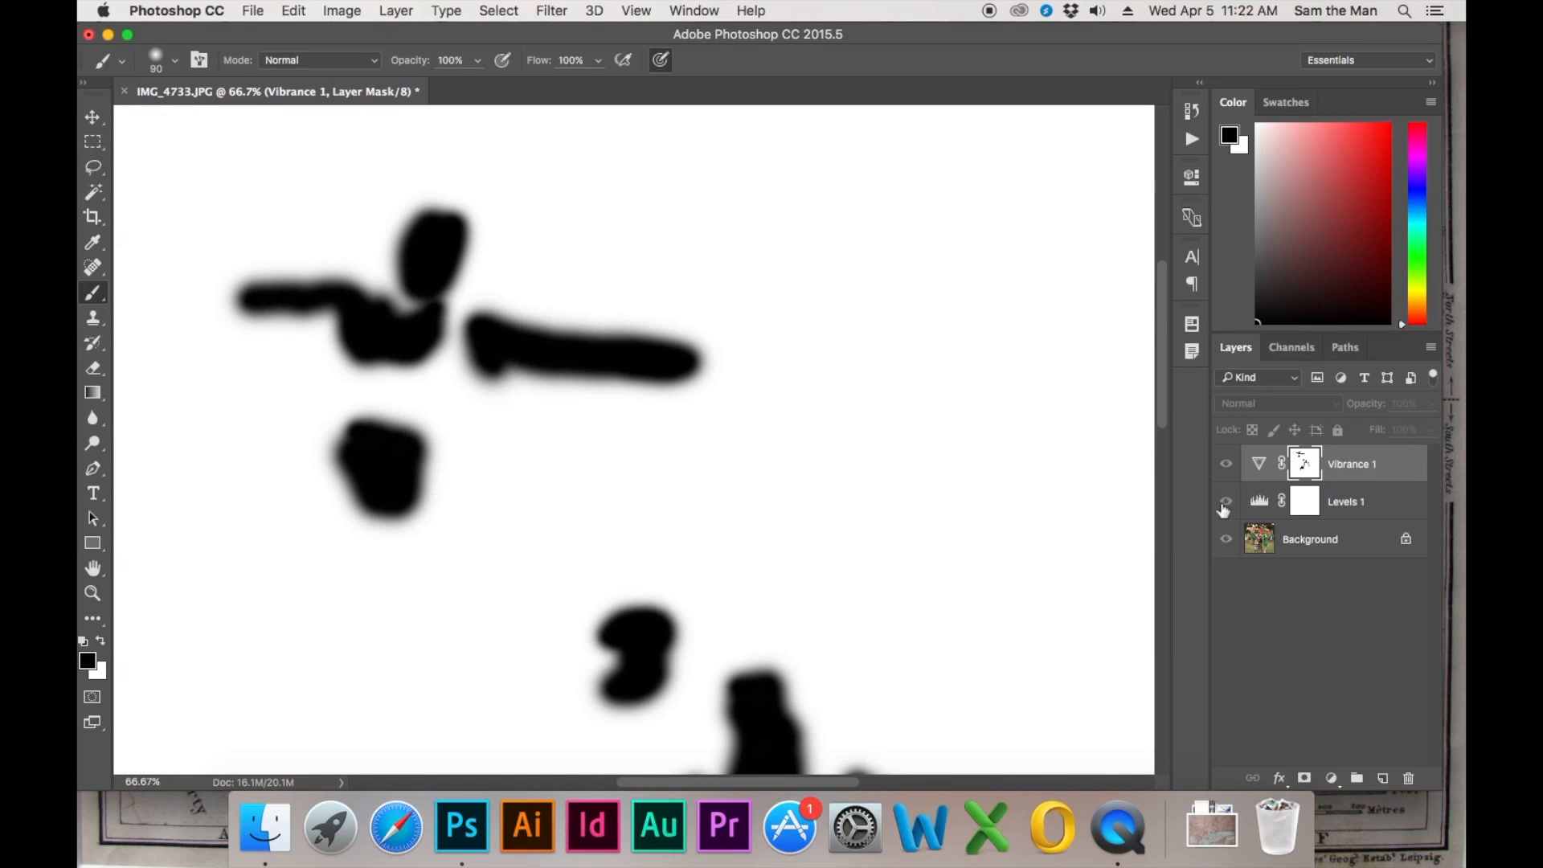
alt+click(1306, 464)
Examine the masked photo around the group, then the man's face at up to 600% for spots needing retouching
scroll(882, 594, down, 10)
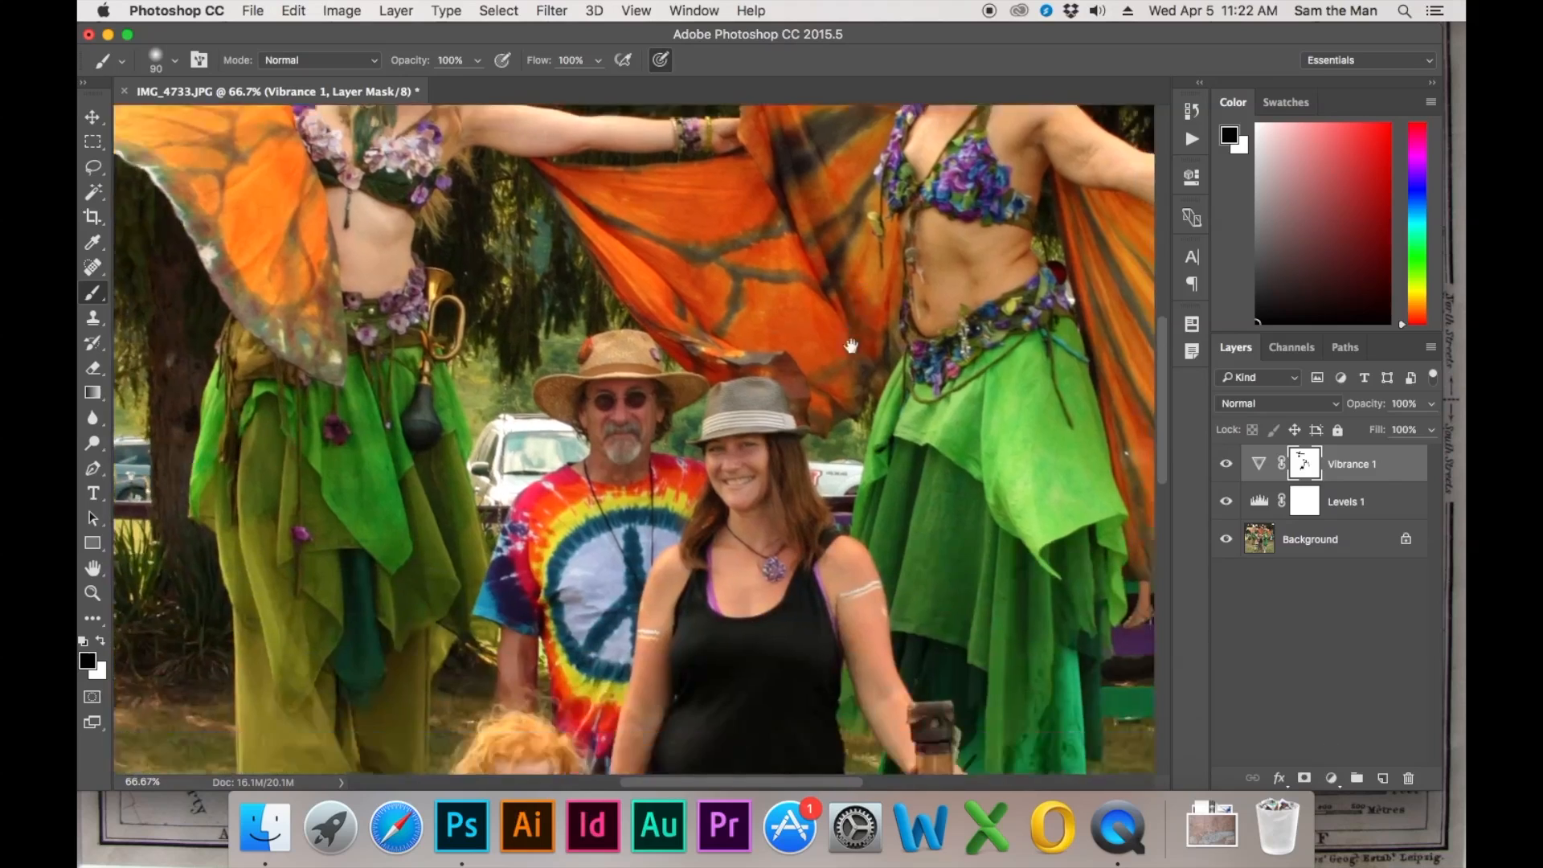
scroll(830, 500, up, 6)
scroll(829, 500, left, 3)
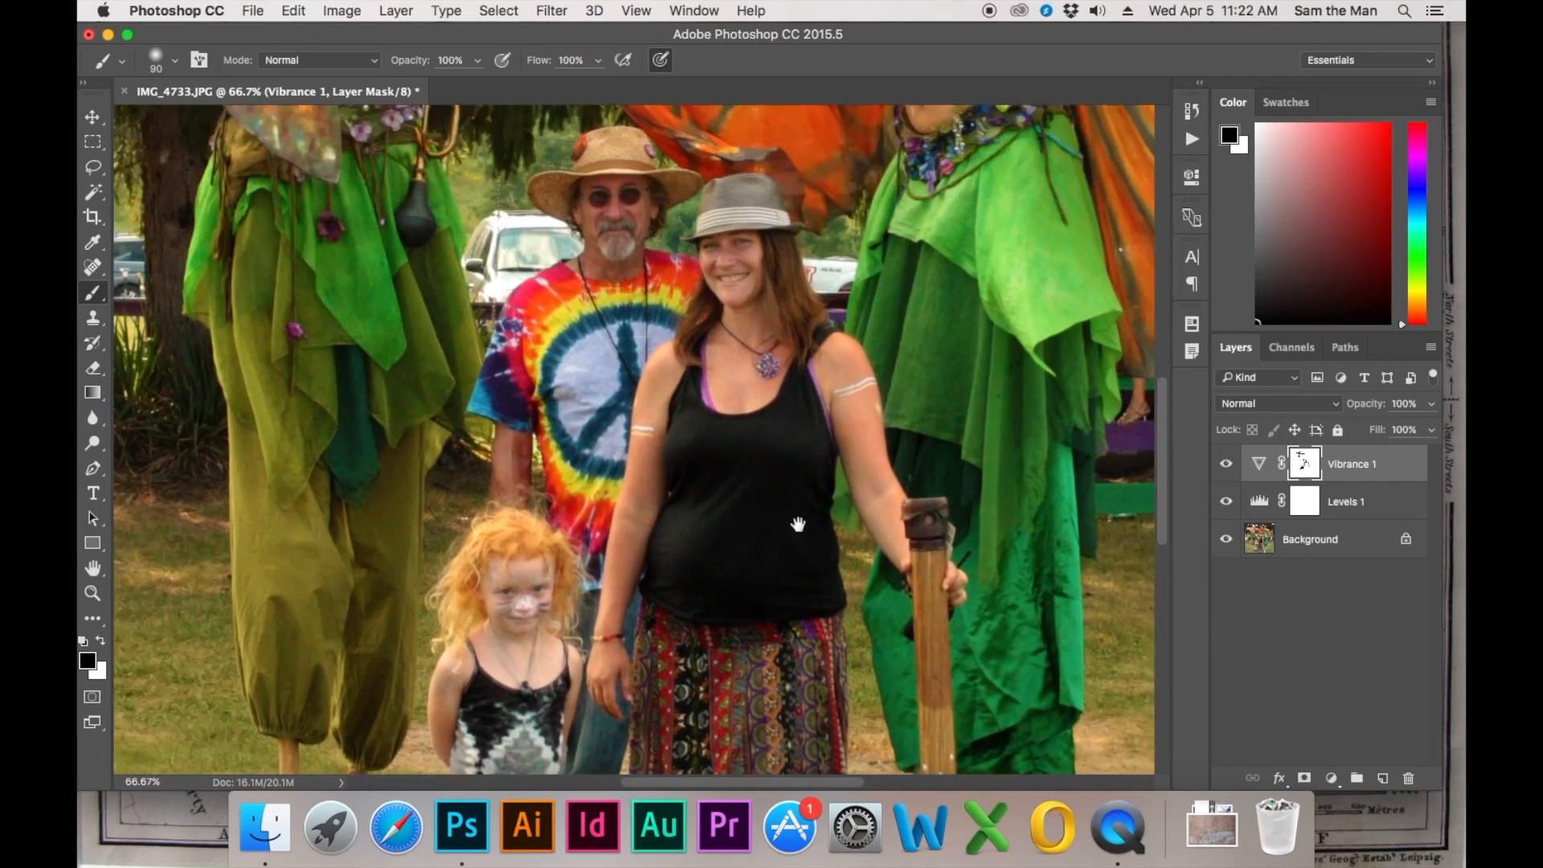
scroll(746, 460, up, 2)
scroll(746, 461, left, 2)
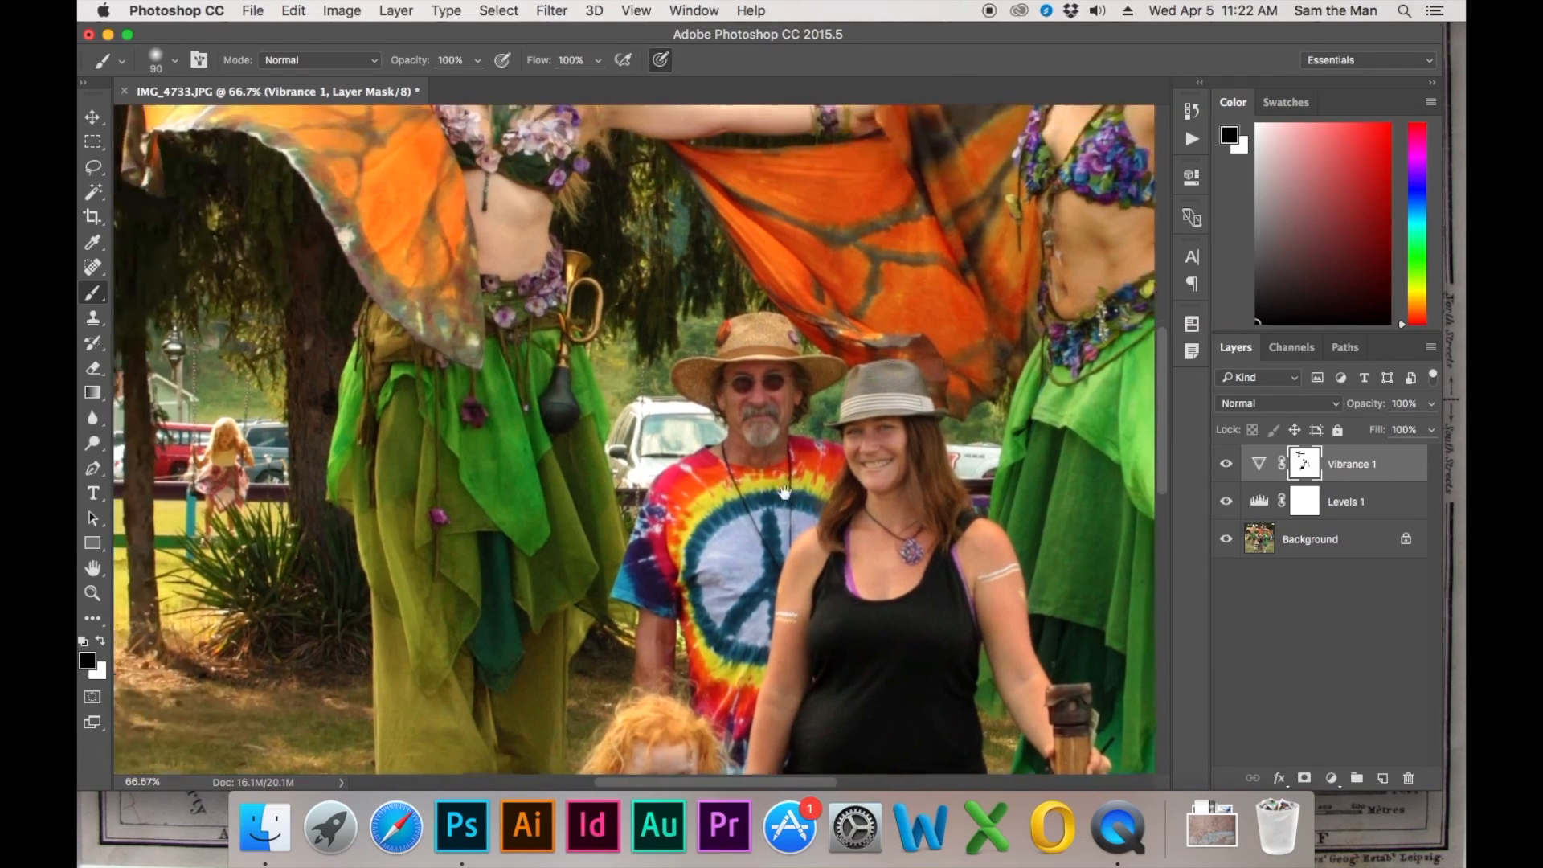
key(super+equal)
key(super+equal)
key(super+equal)
key(super+equal)
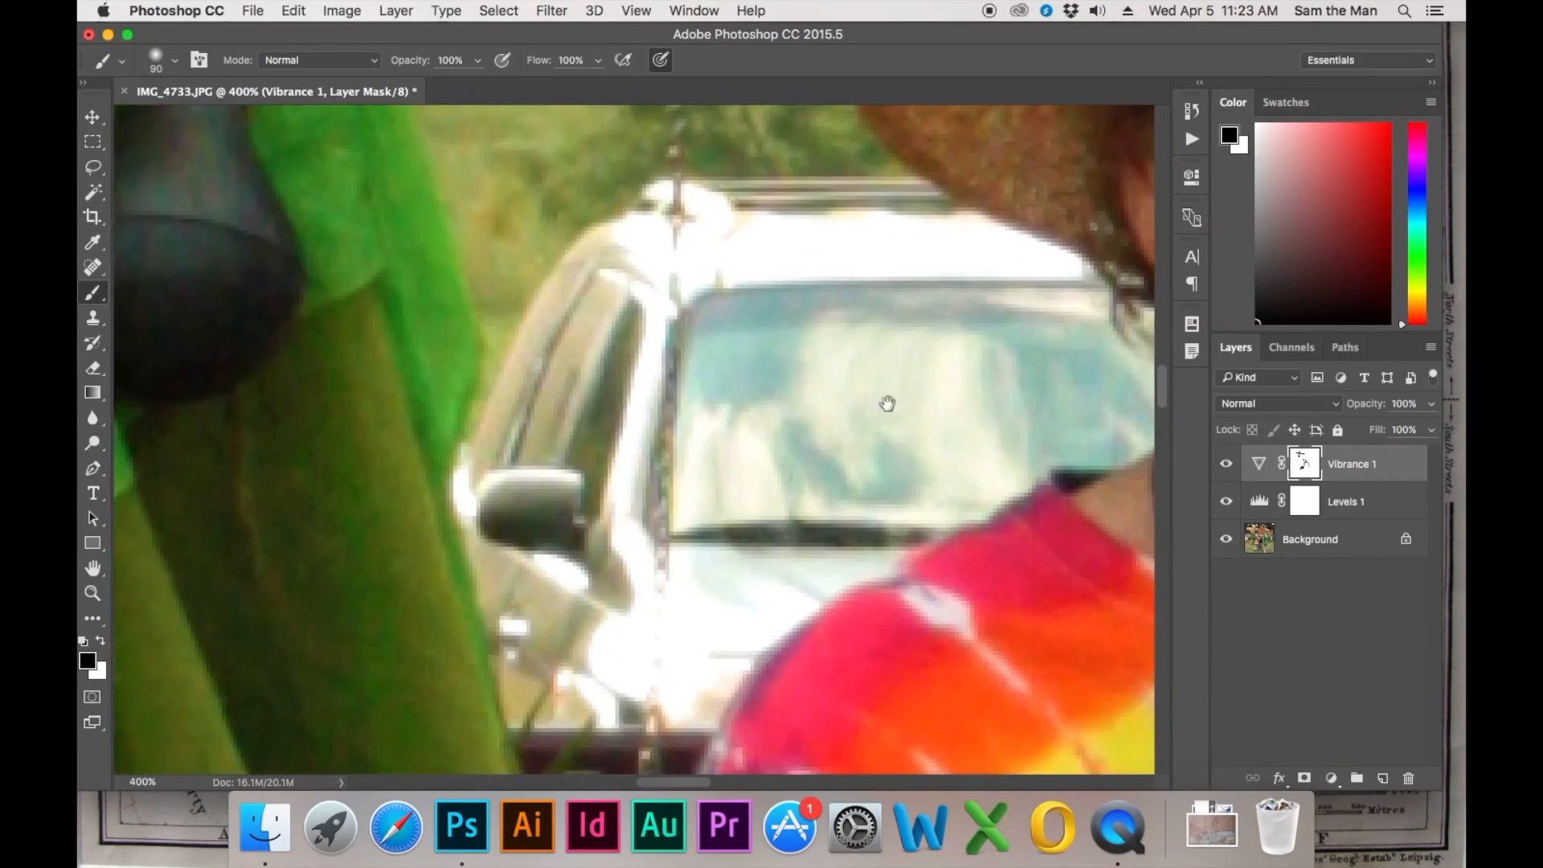
drag(887, 404, 576, 413)
drag(685, 353, 747, 417)
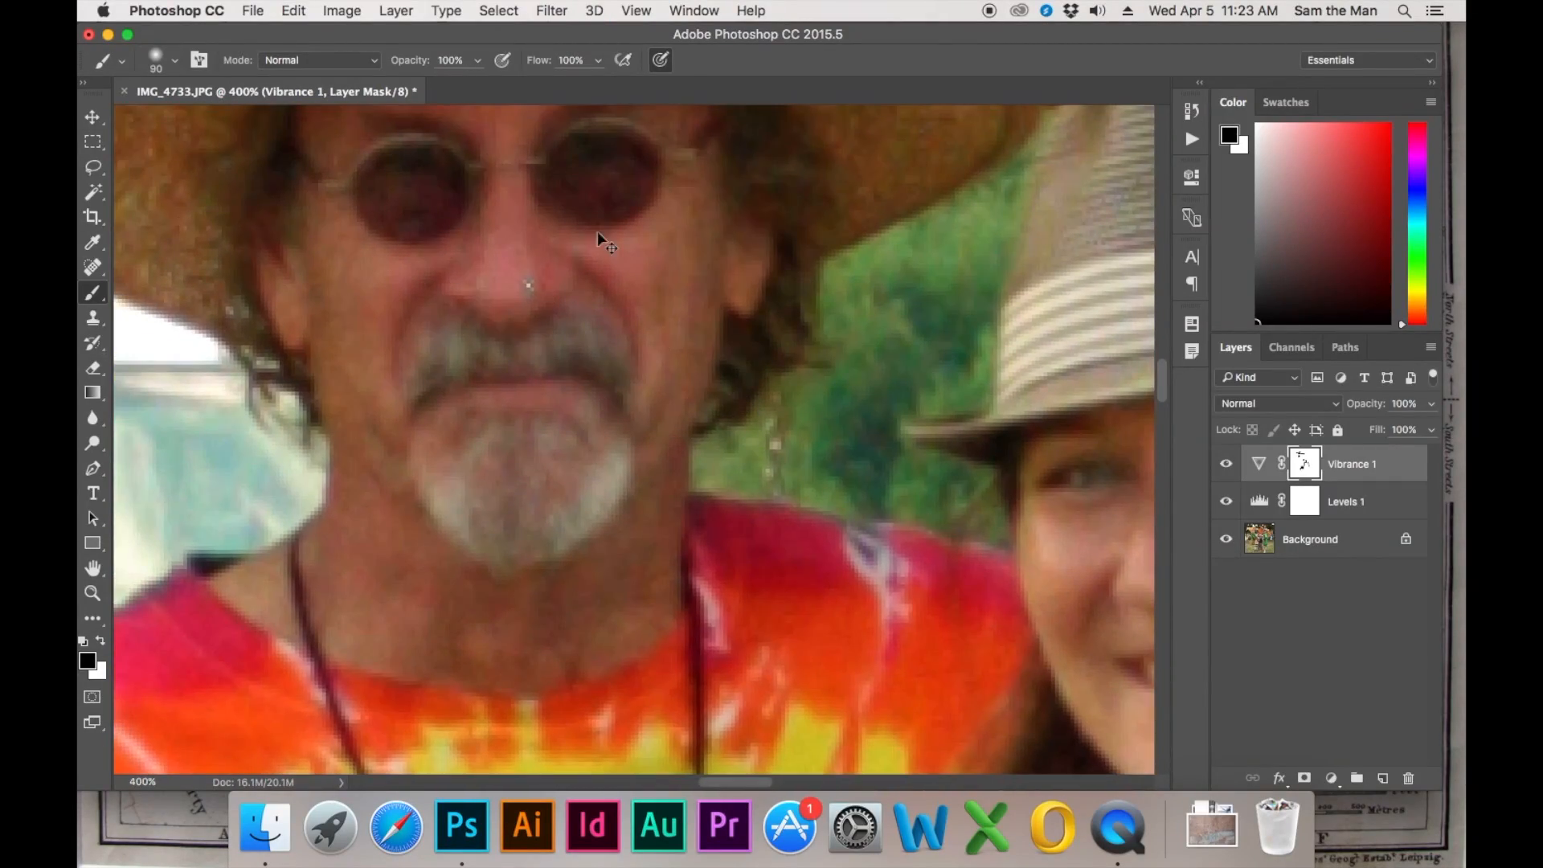
key(super+equal)
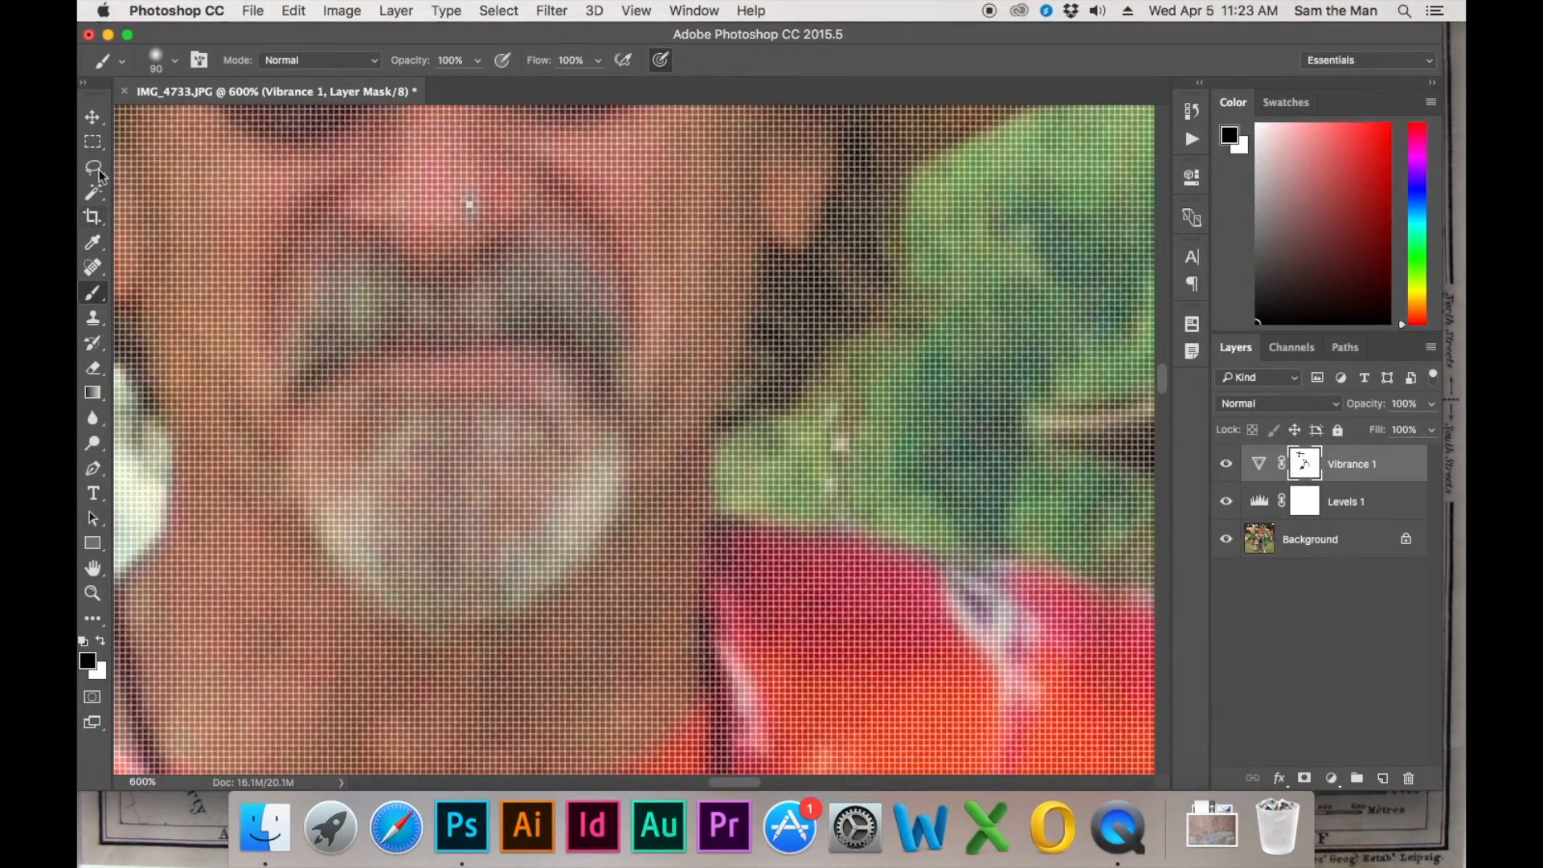
Choose the Spot Healing Brush in Content-Aware mode and duplicate the Background layer to retouch on the copy
click(93, 192)
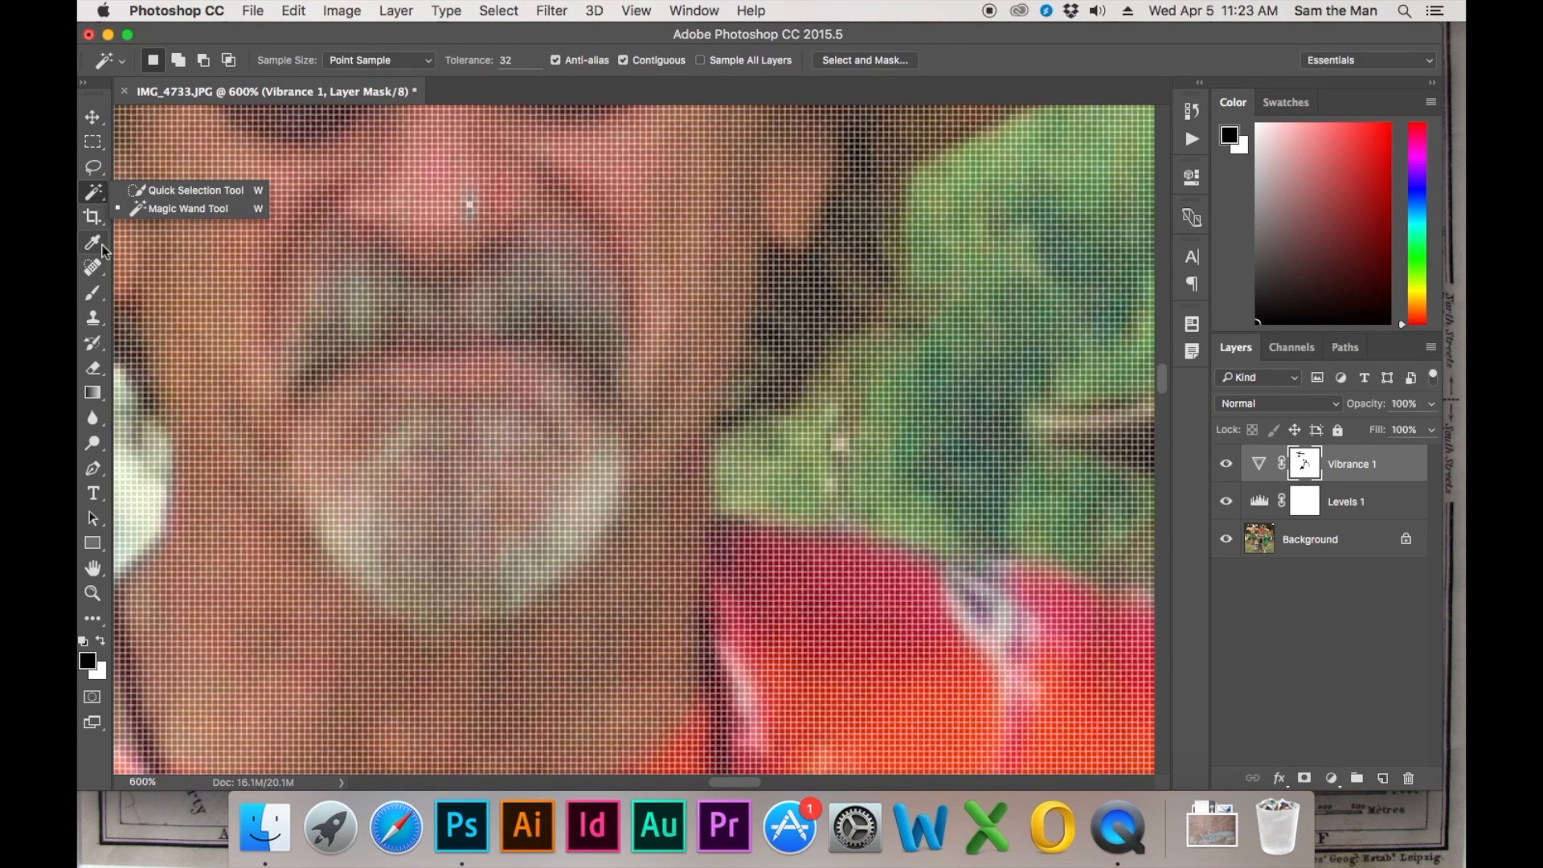
click(102, 273)
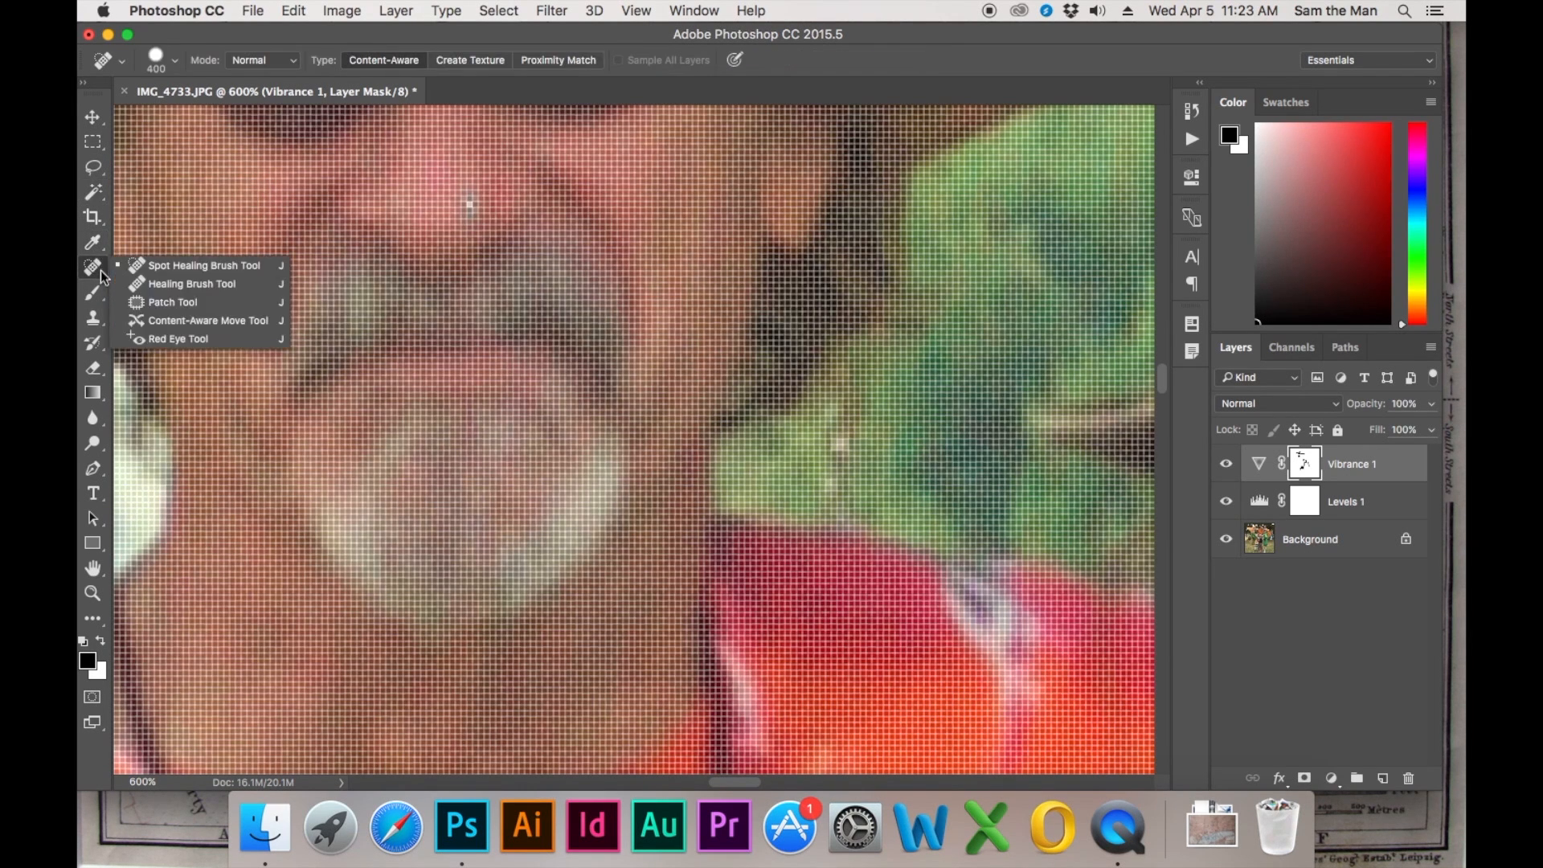
click(93, 272)
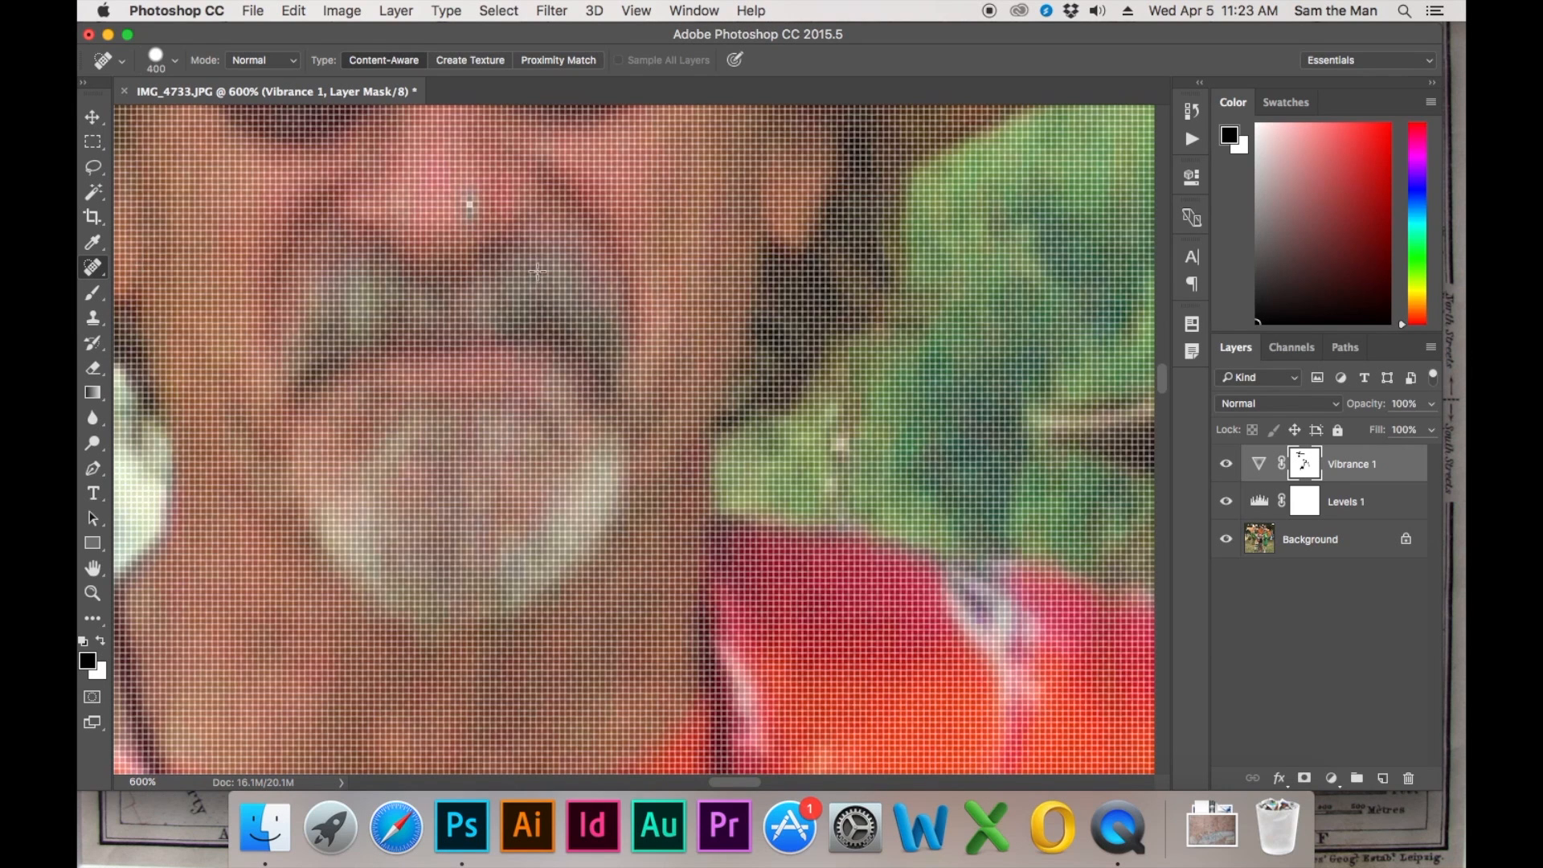
double_click(1295, 550)
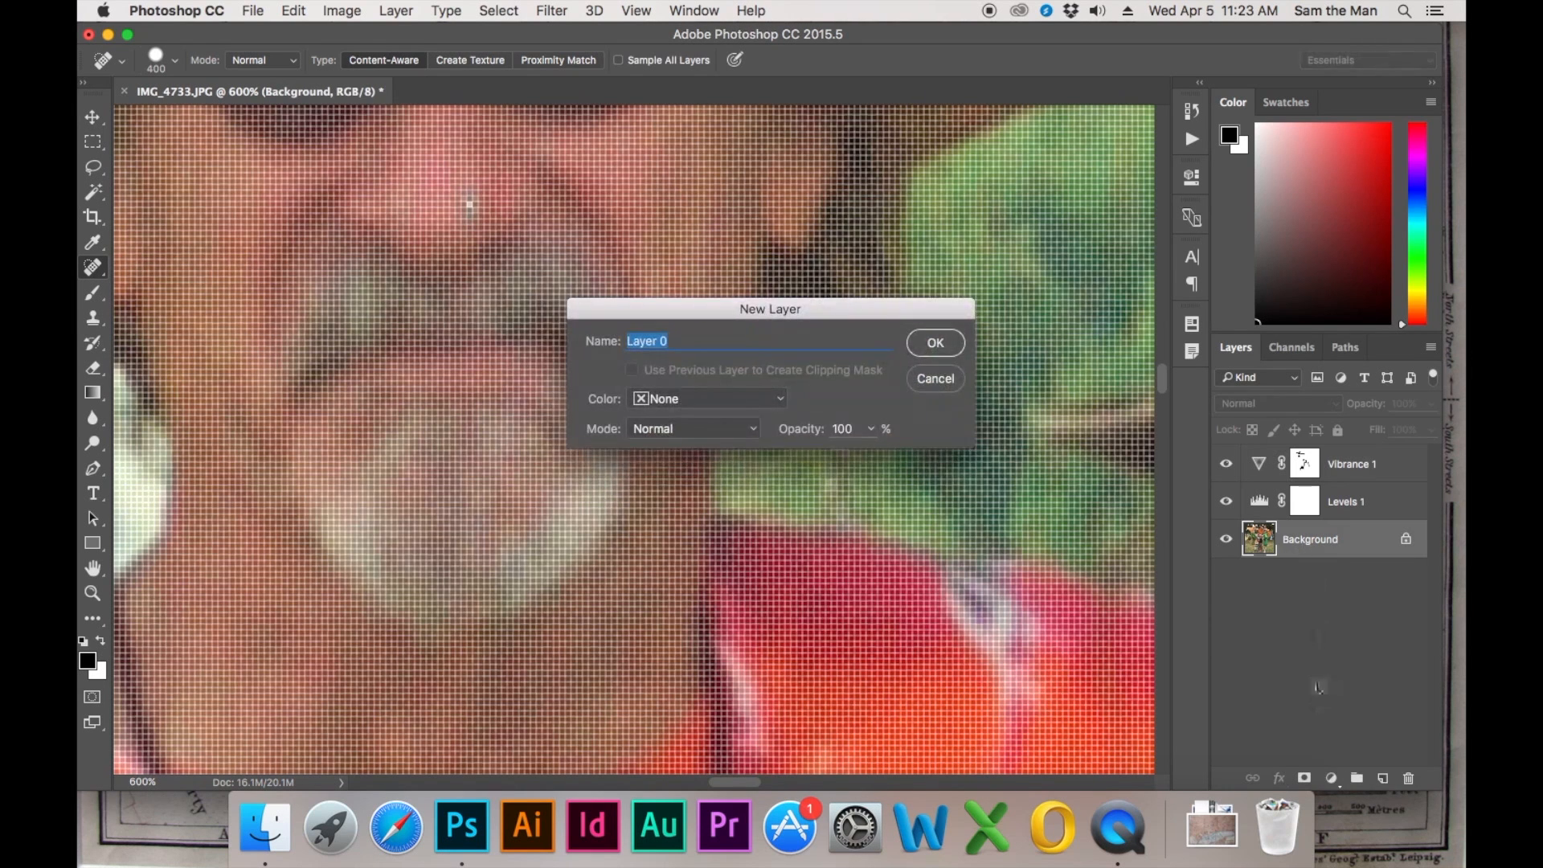
click(921, 380)
drag(1294, 550, 1384, 778)
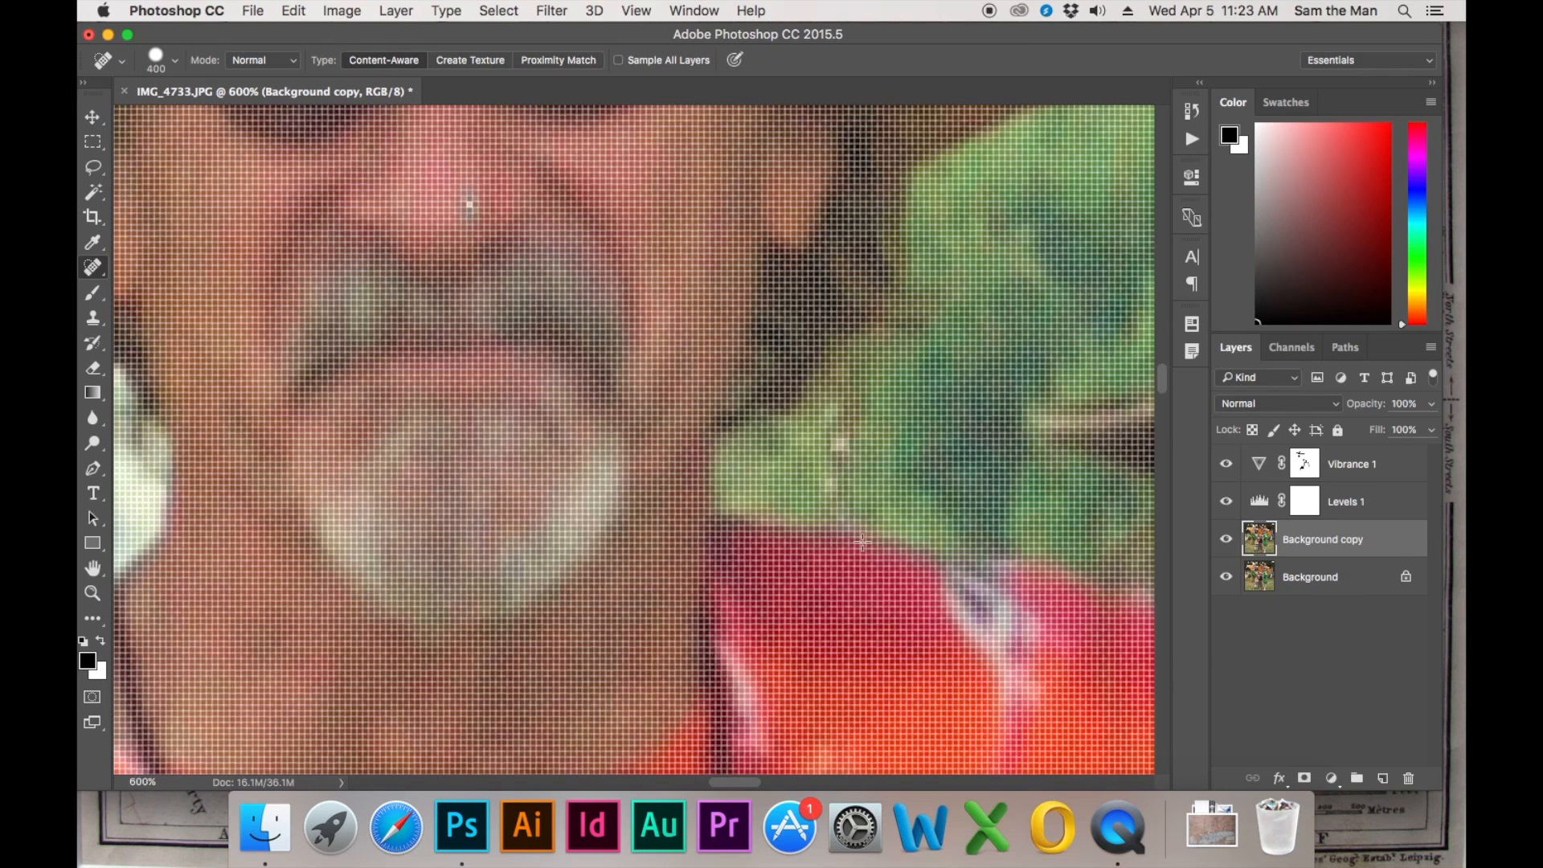
Shrink the Spot Healing Brush to 7 px and heal the bright speck on the man's nose on the duplicated layer
key(super+minus)
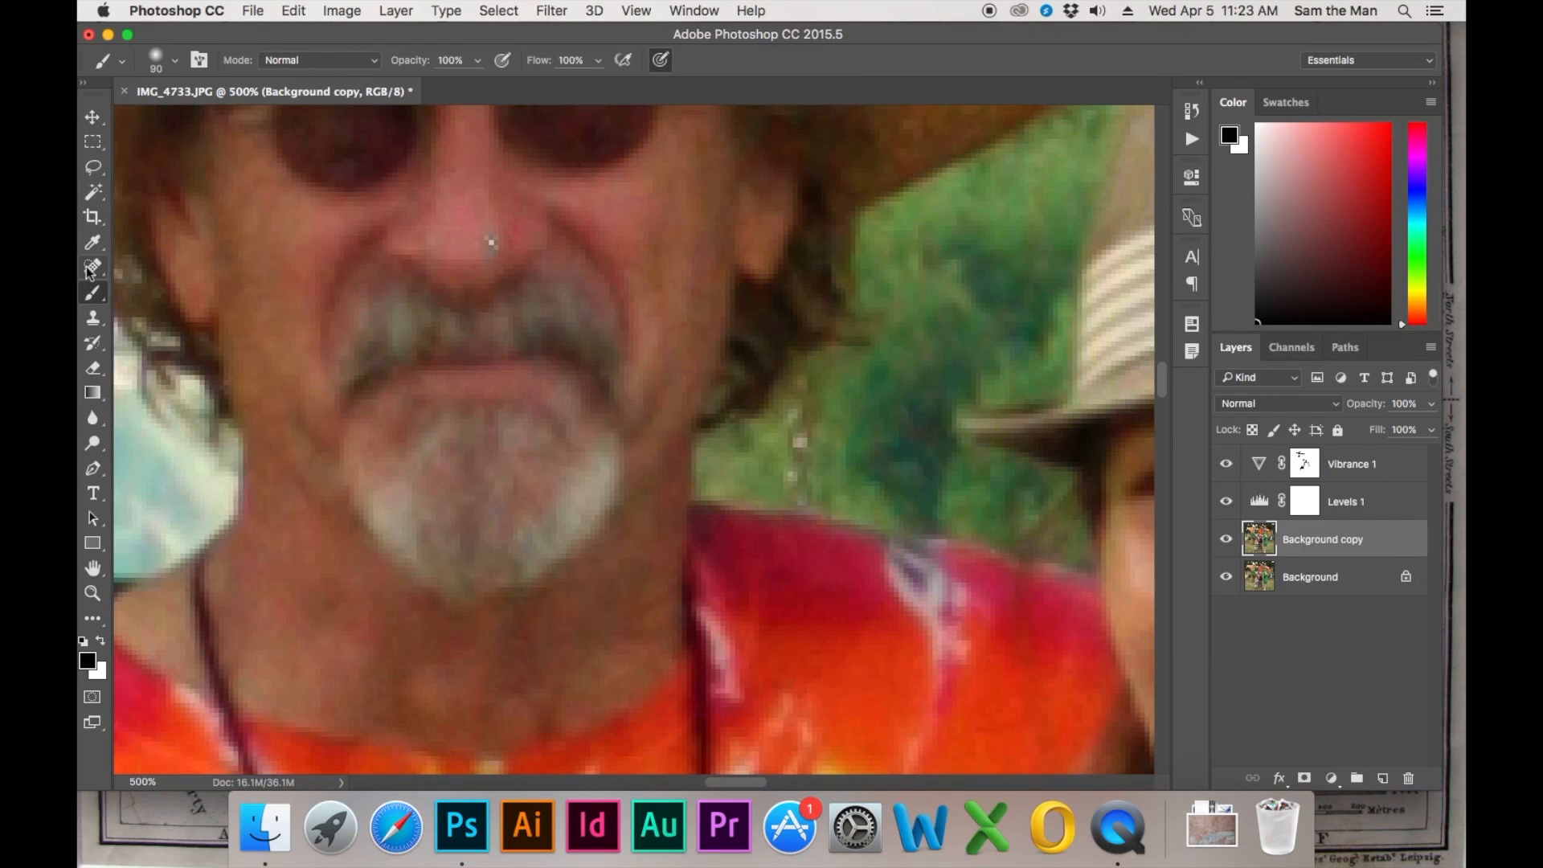
key(bracketleft)
key(bracketleft)
key(bracketleft)
key(bracketleft)
key(bracketleft)
key(bracketleft)
key(bracketleft)
key(bracketleft)
key(bracketleft)
key(bracketleft)
key(bracketleft)
key(bracketleft)
key(bracketleft)
key(bracketleft)
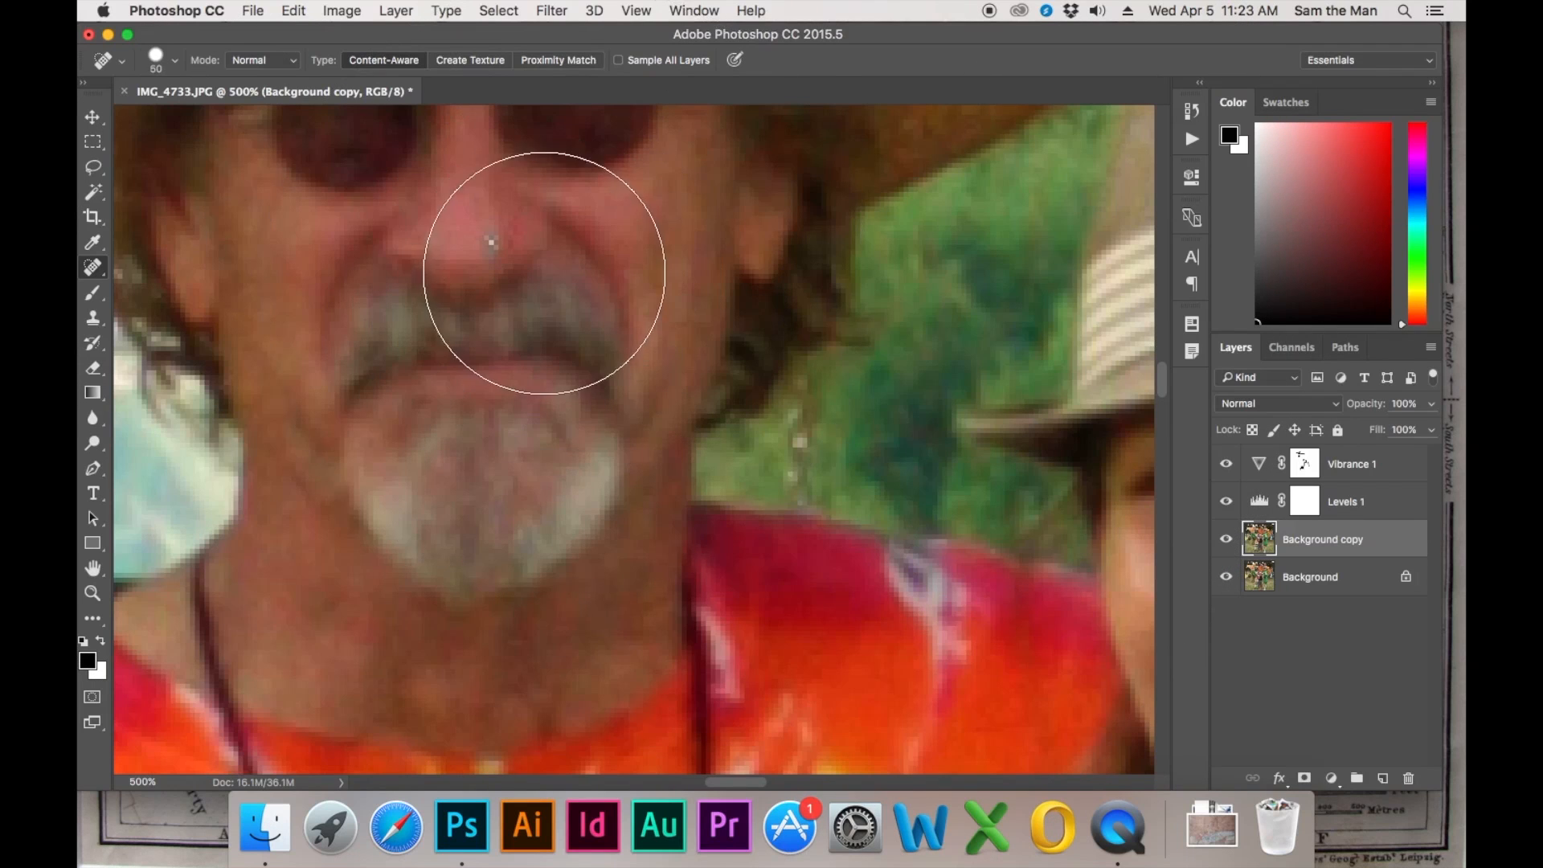
key(bracketleft)
key(bracketleft)
key(bracketleft)
key(bracketleft)
key(bracketleft)
key(bracketleft)
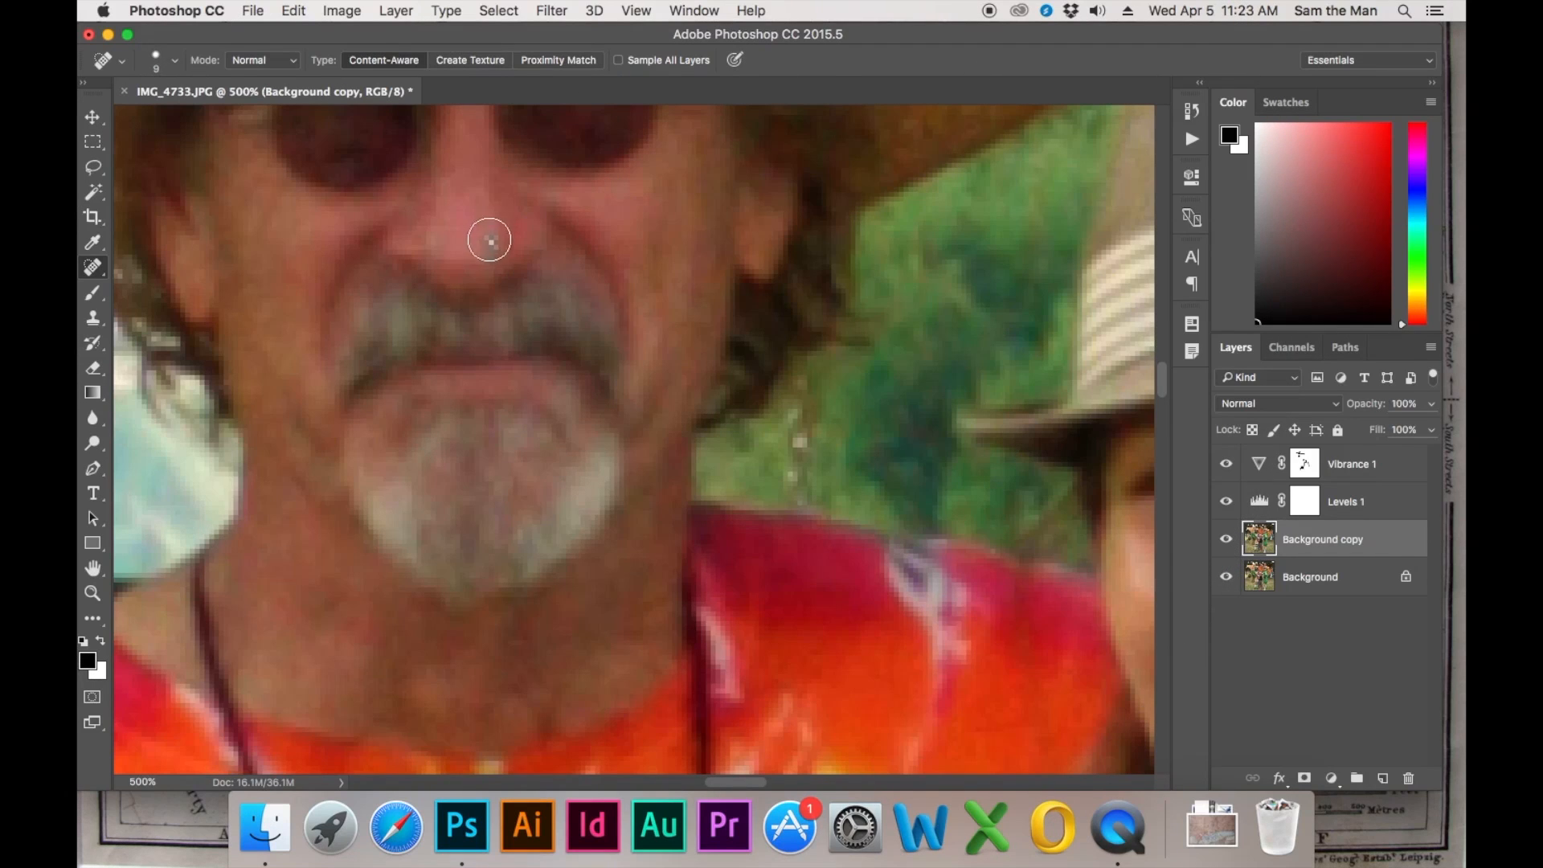
click(491, 244)
key(super+1)
key(super+minus)
key(super+minus)
key(super+minus)
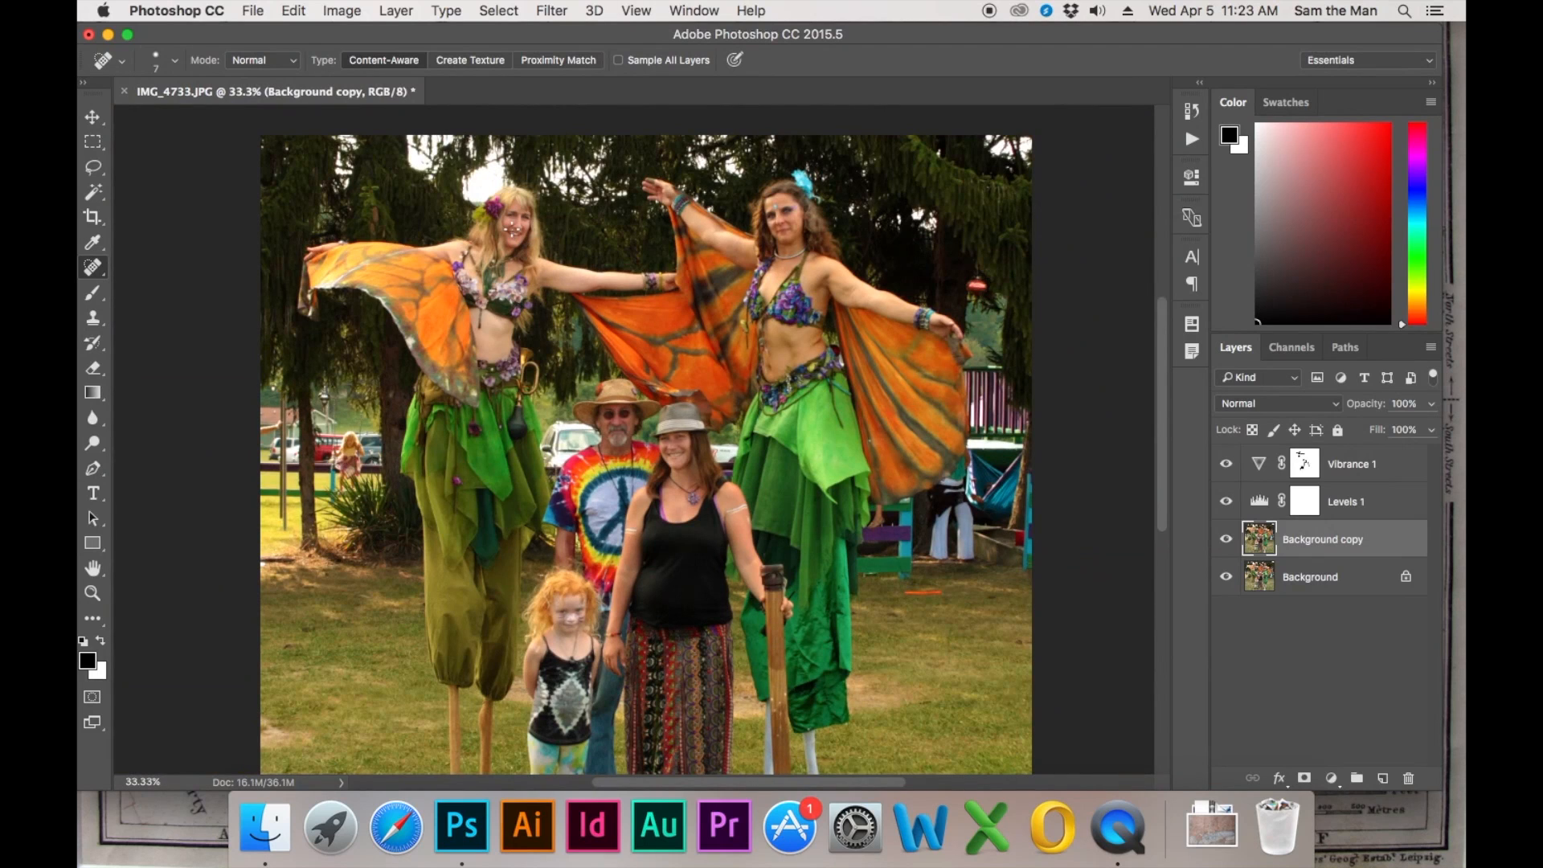
Add a Photo Filter adjustment layer above the Vibrance layer
click(93, 143)
drag(524, 447, 532, 412)
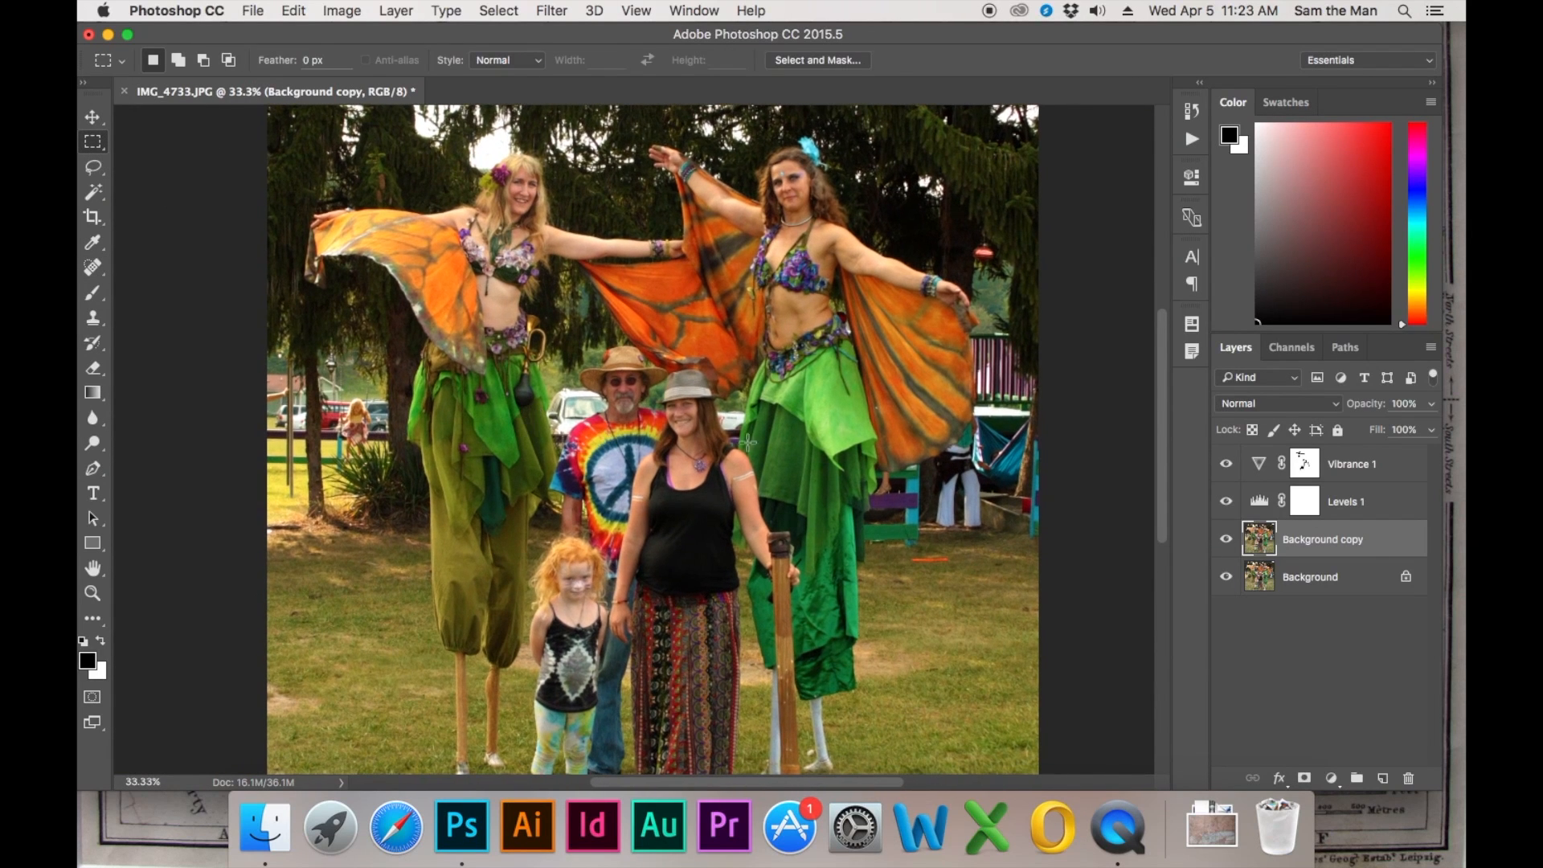
key(super+minus)
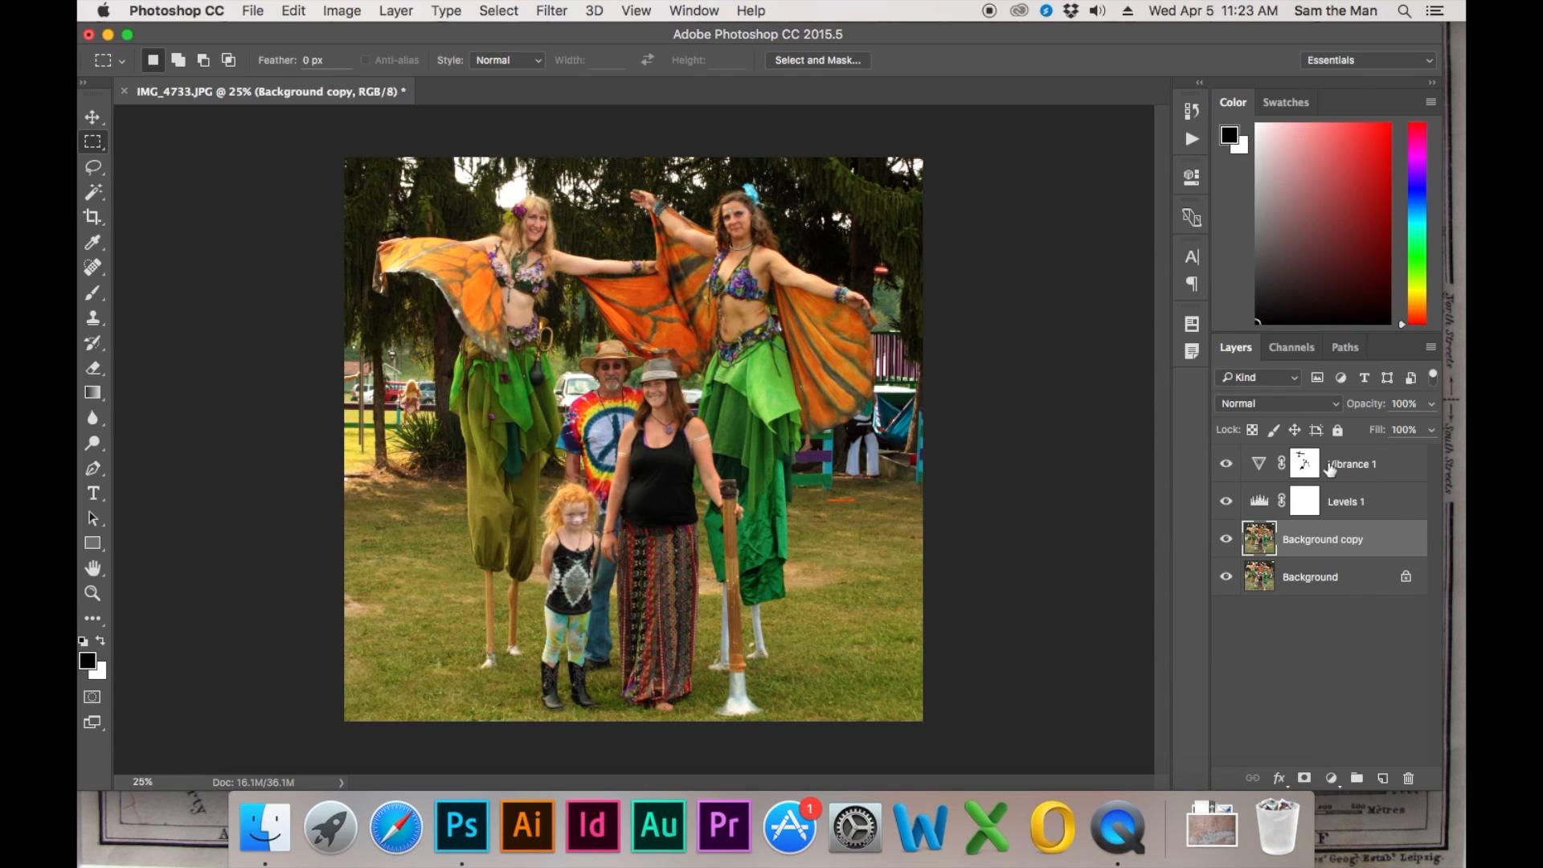
click(1383, 468)
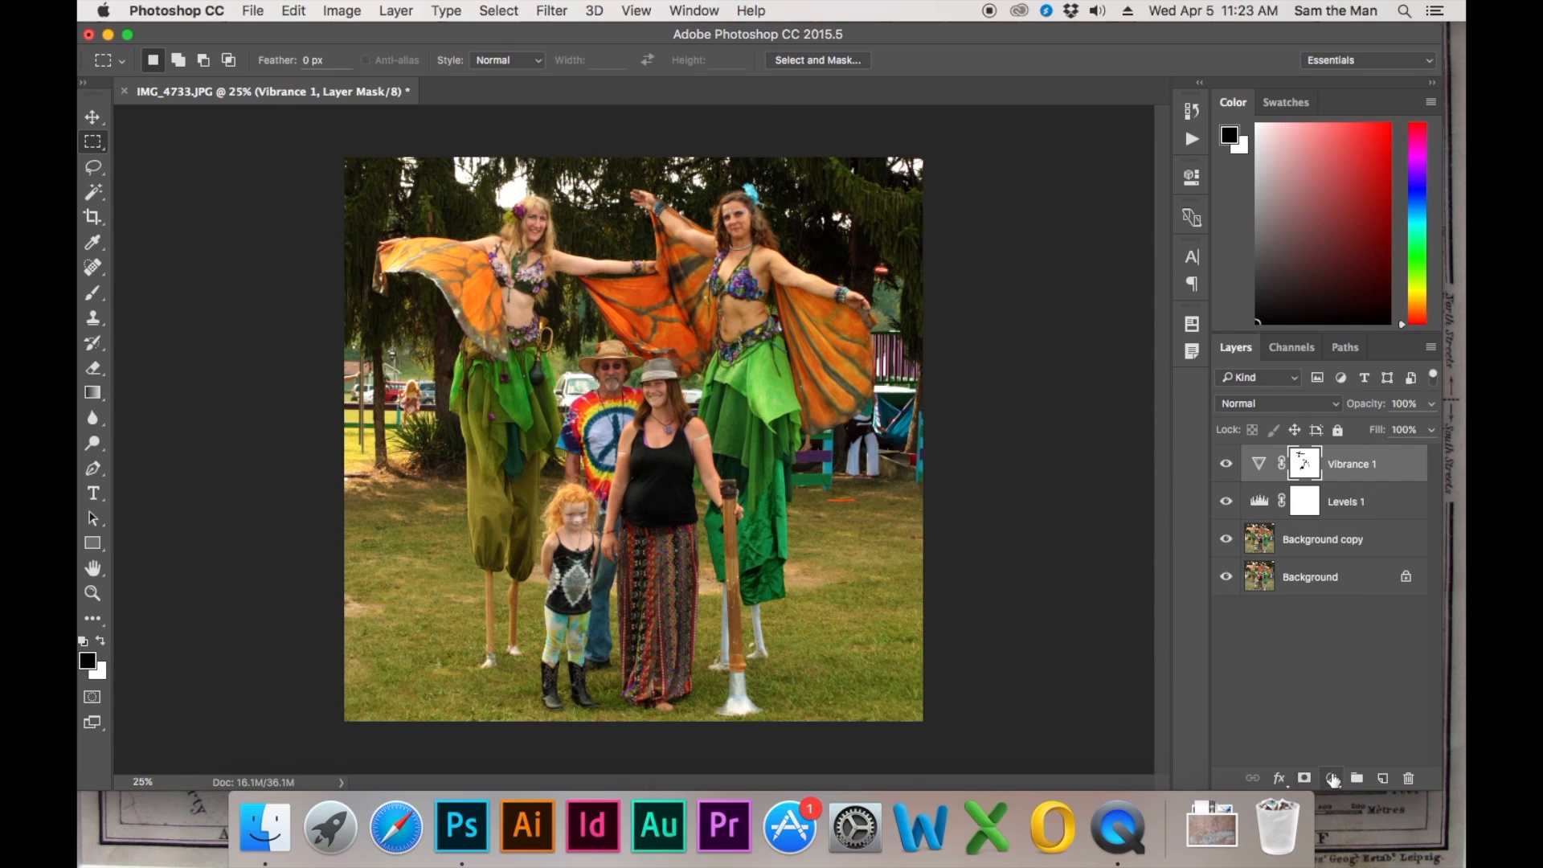
click(1332, 779)
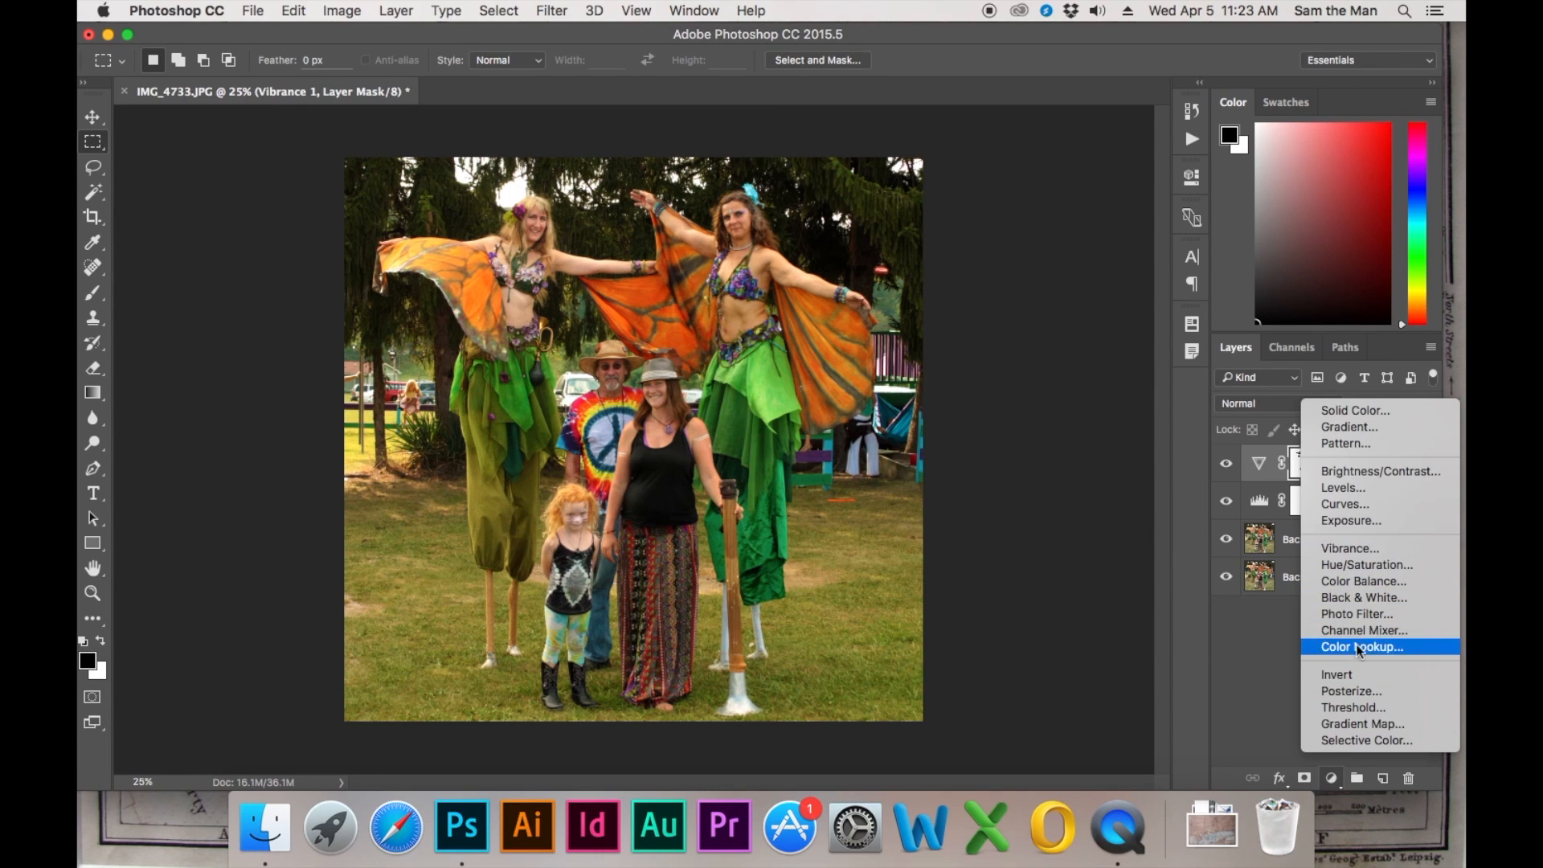
click(1362, 615)
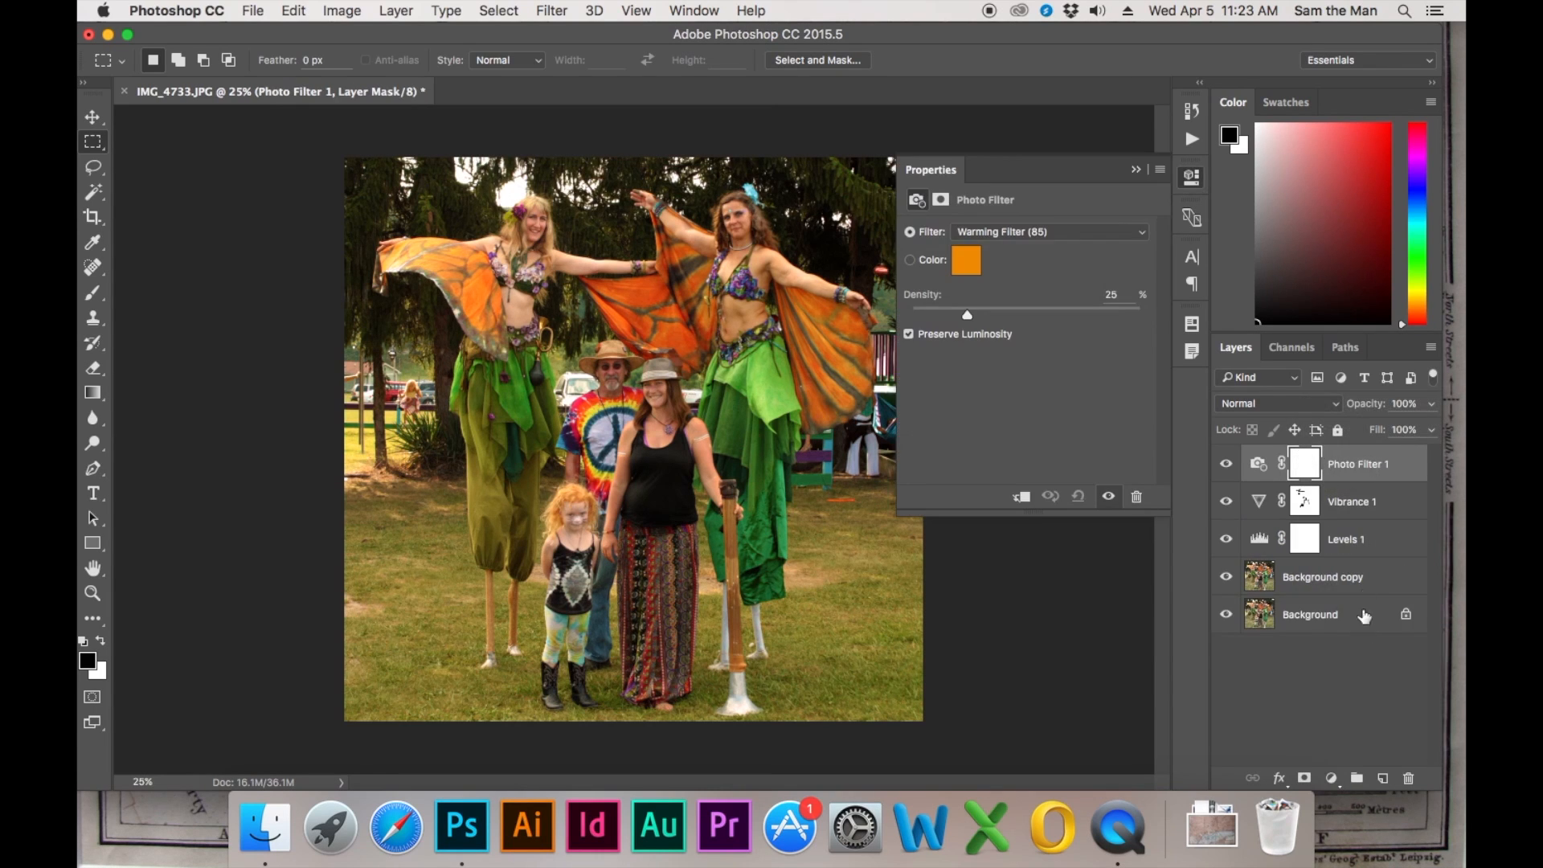
Try Cooling Filter (80) and Blue as the filter colour of the new Photo Filter layer
click(1059, 231)
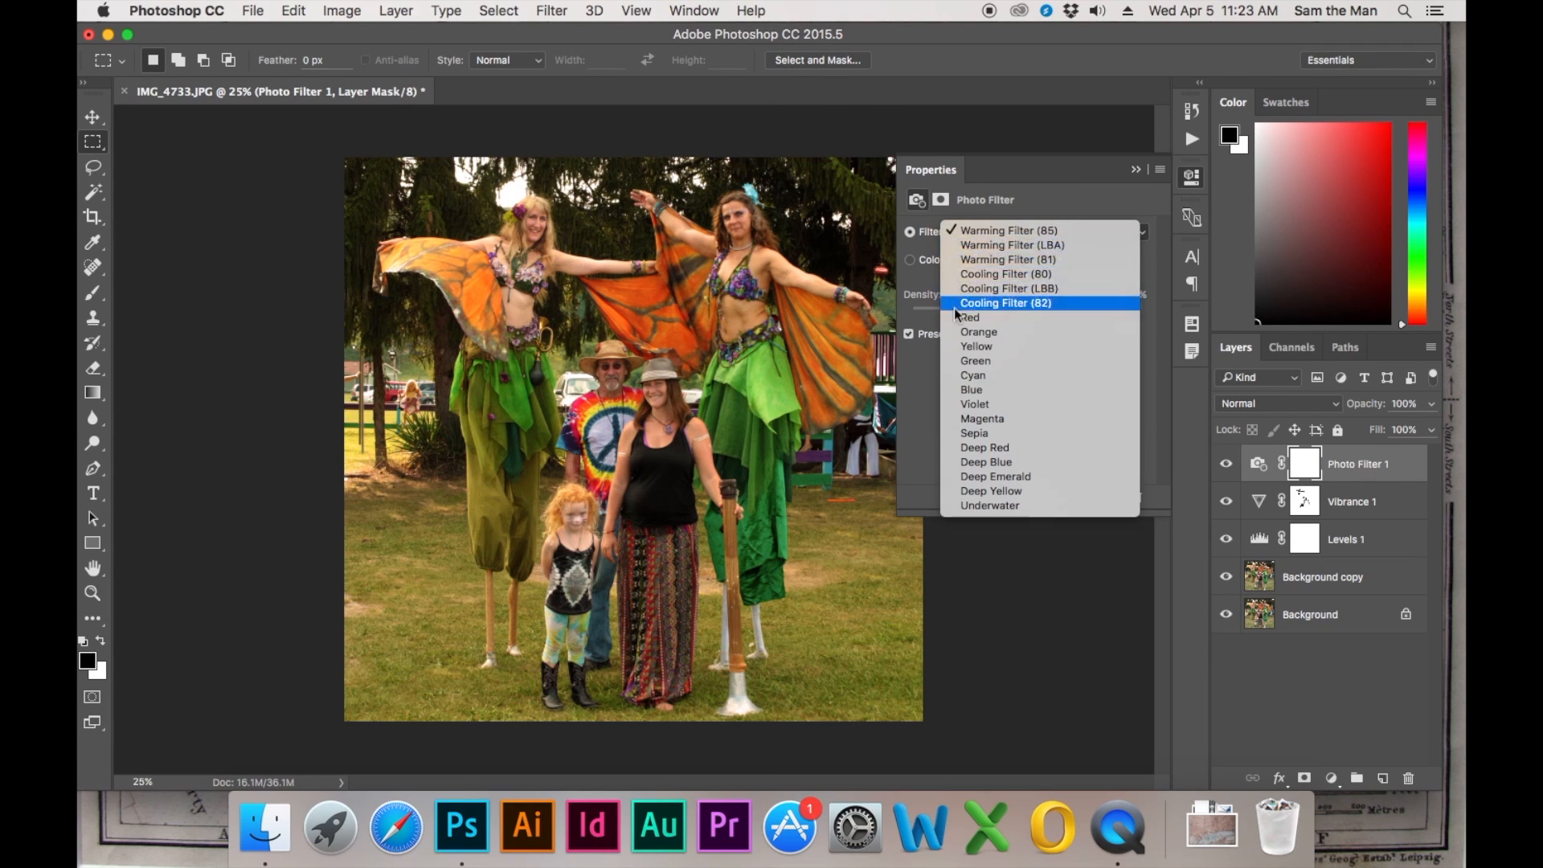
click(987, 275)
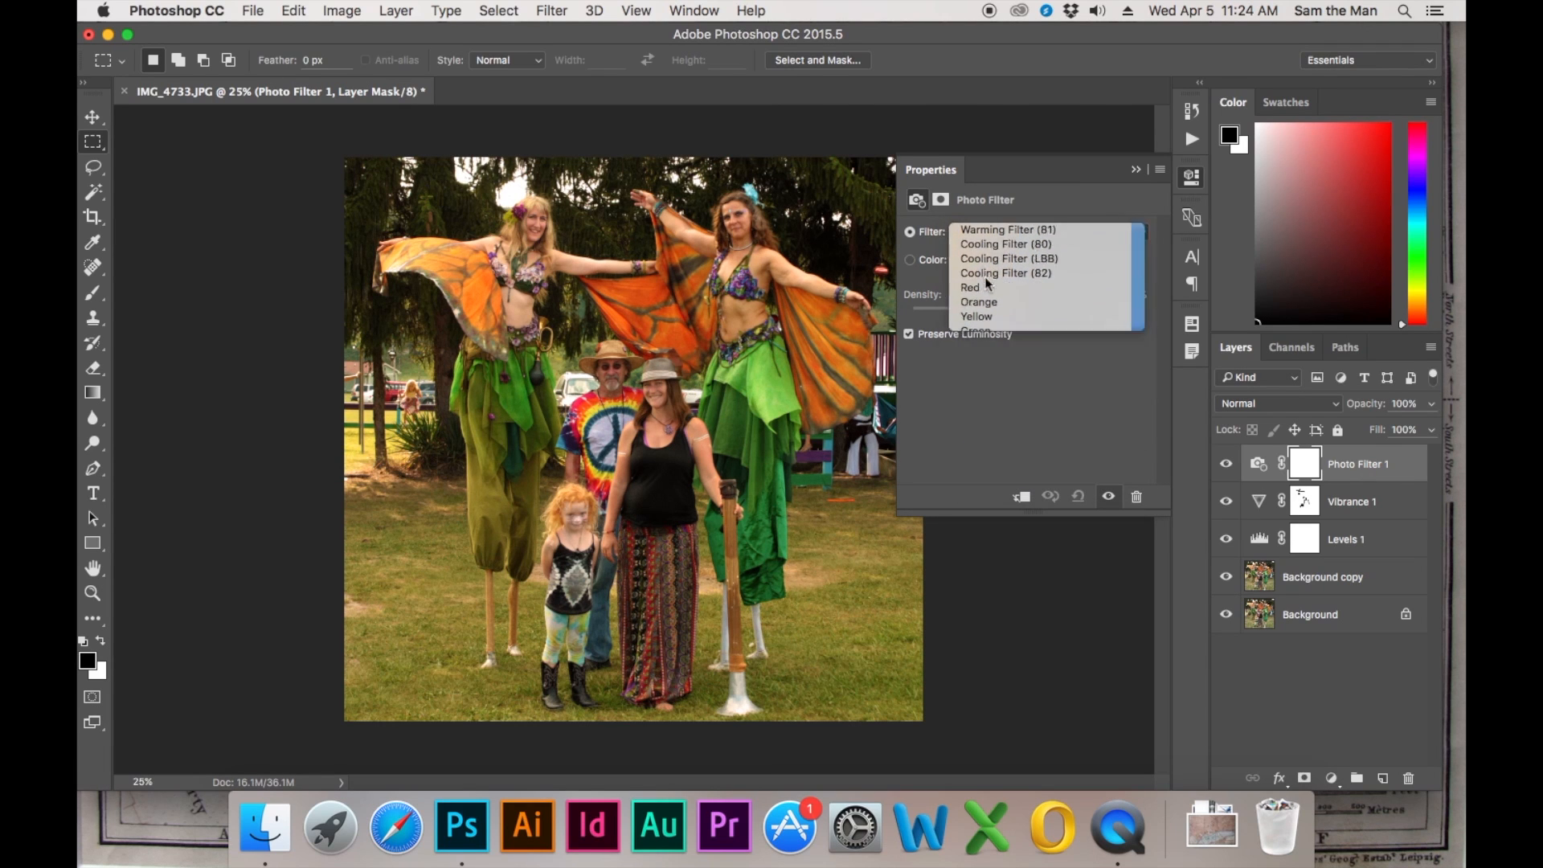
click(996, 232)
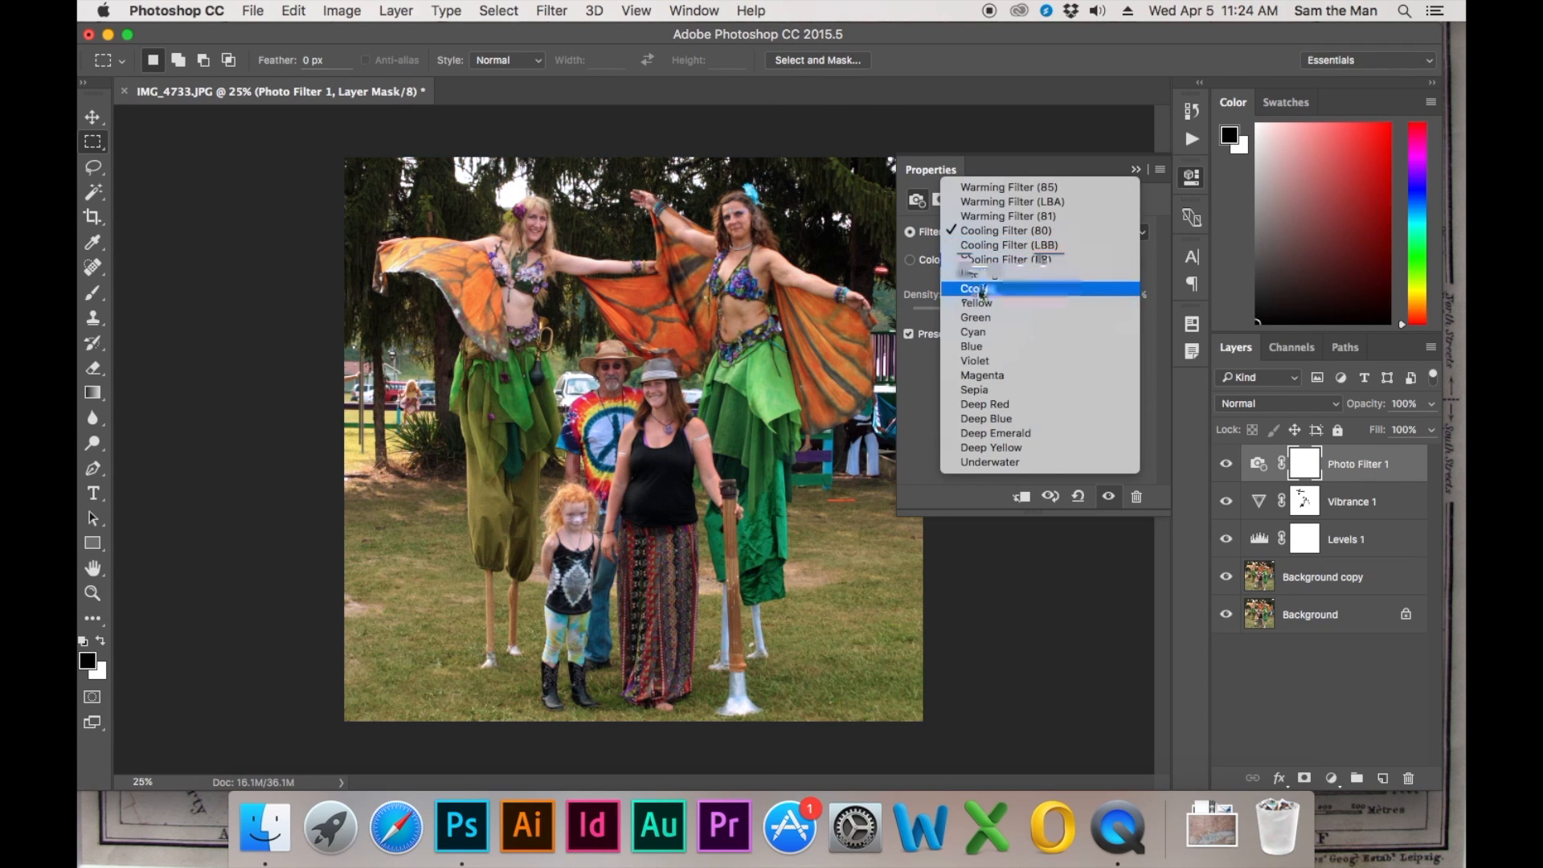
click(973, 304)
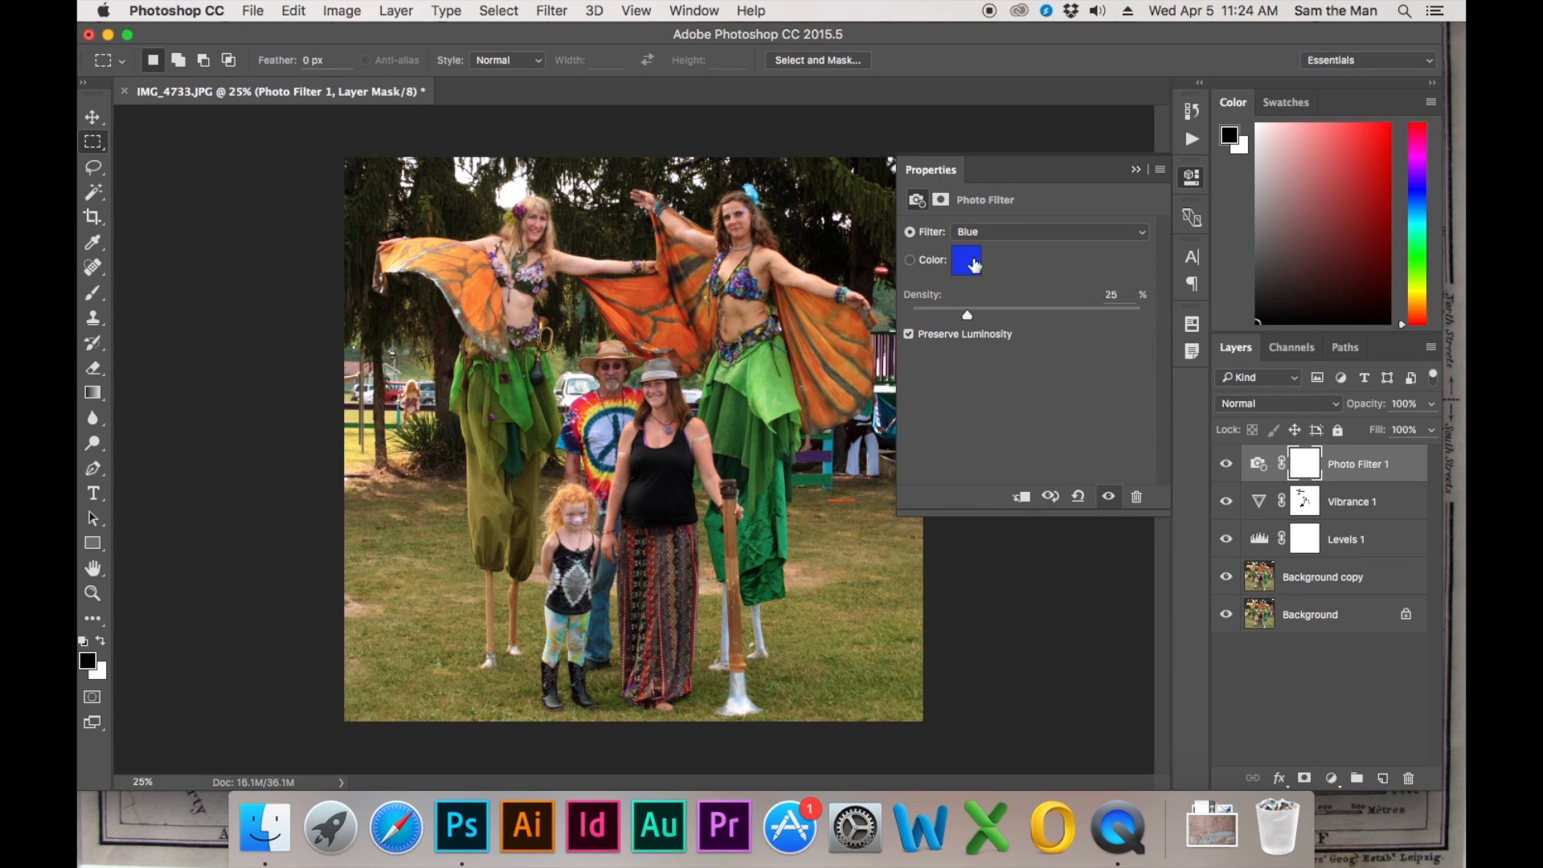
Turn off Preserve Luminosity for the photo filter, choose Cyan as its filter and raise its density
click(911, 334)
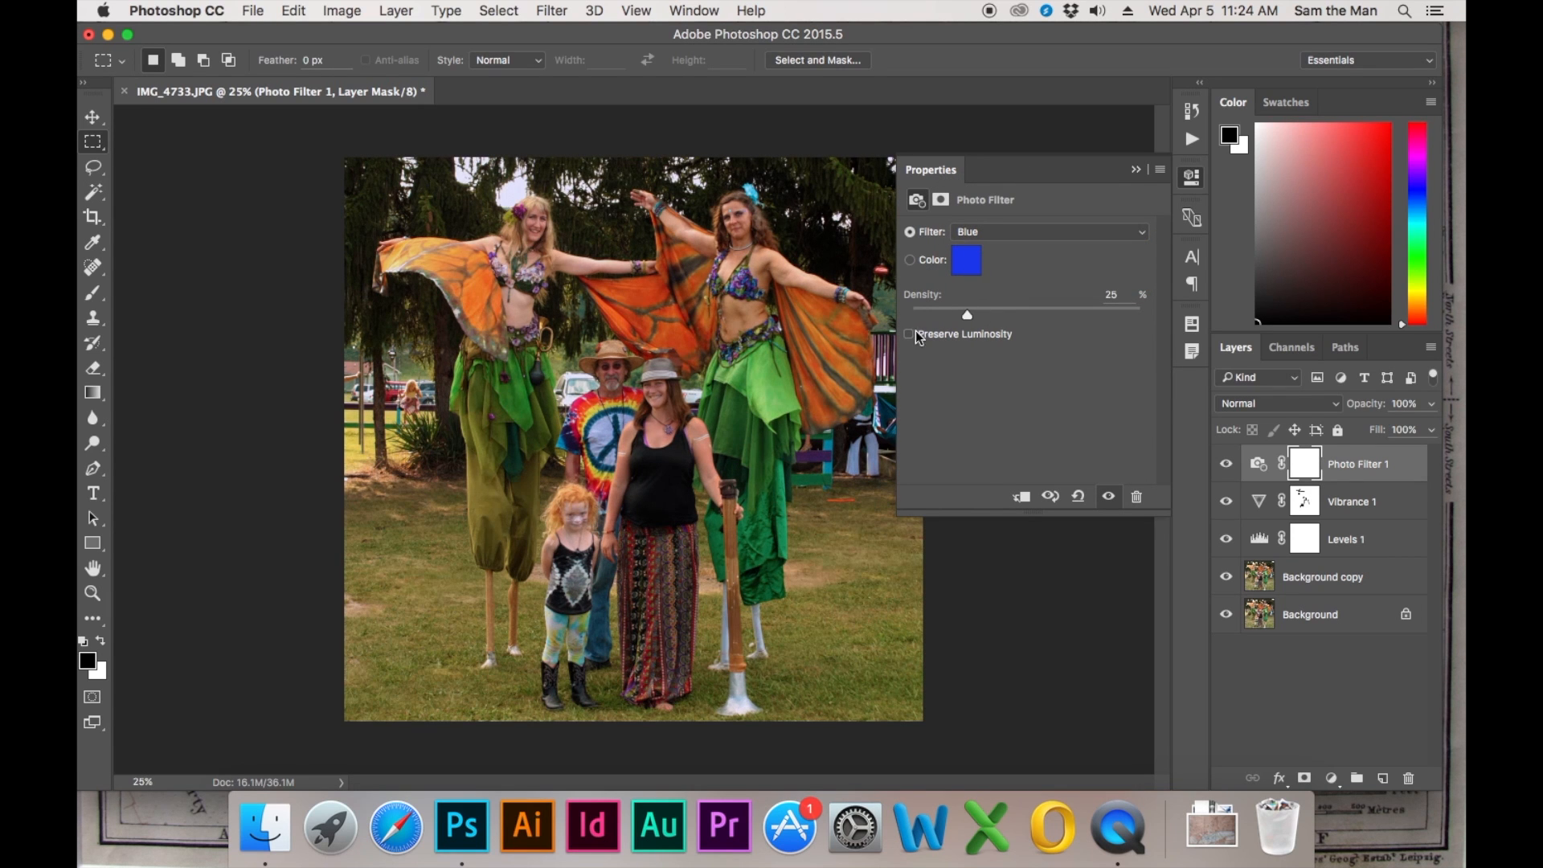
mouse_move(921, 296)
mouse_down()
mouse_move(937, 298)
mouse_move(922, 300)
mouse_up()
click(1003, 231)
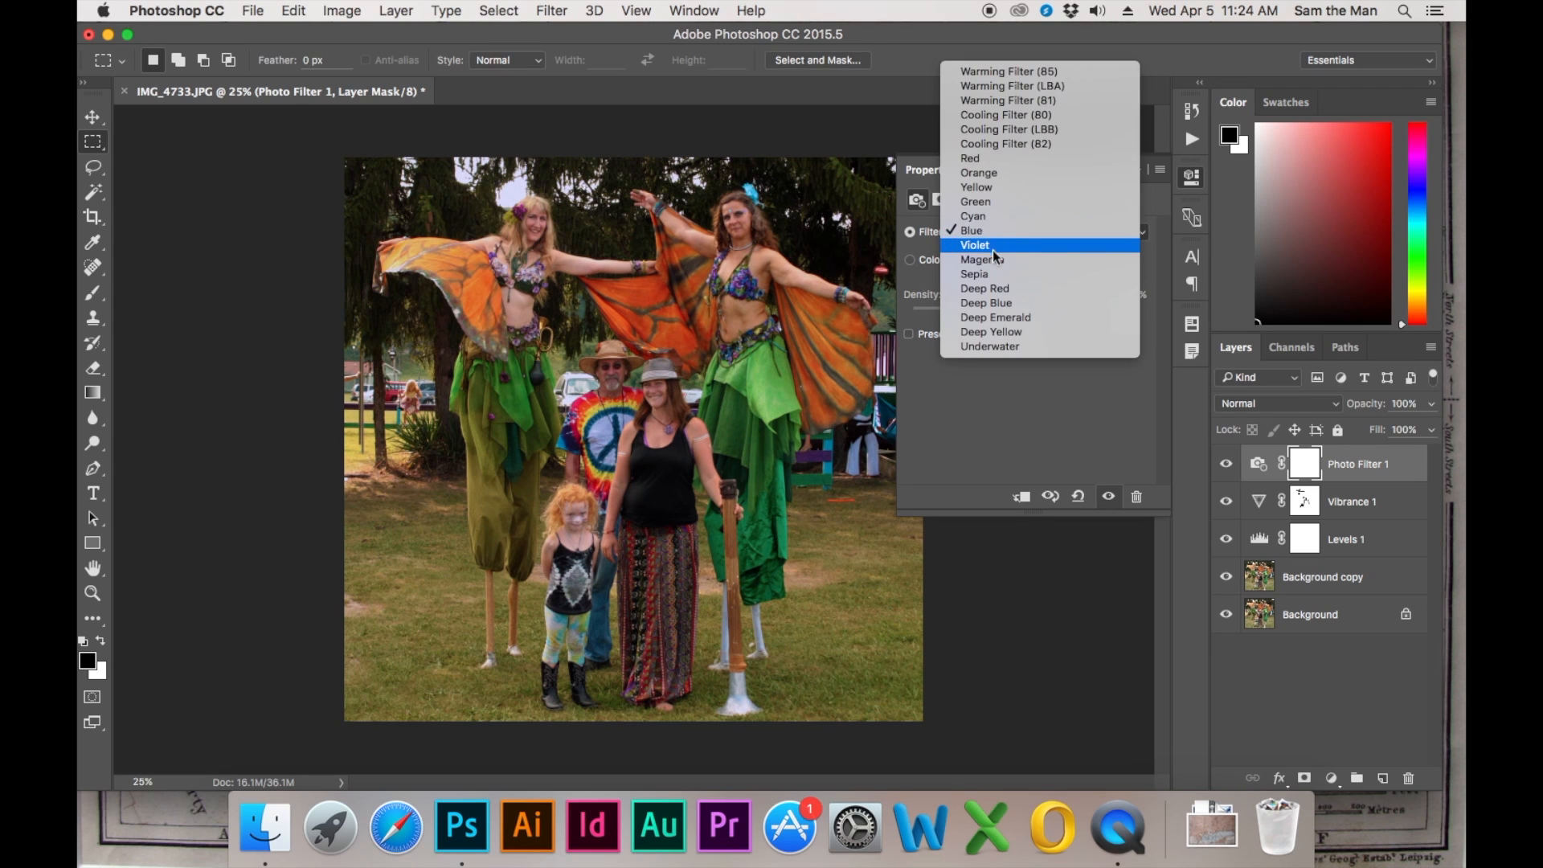
click(991, 217)
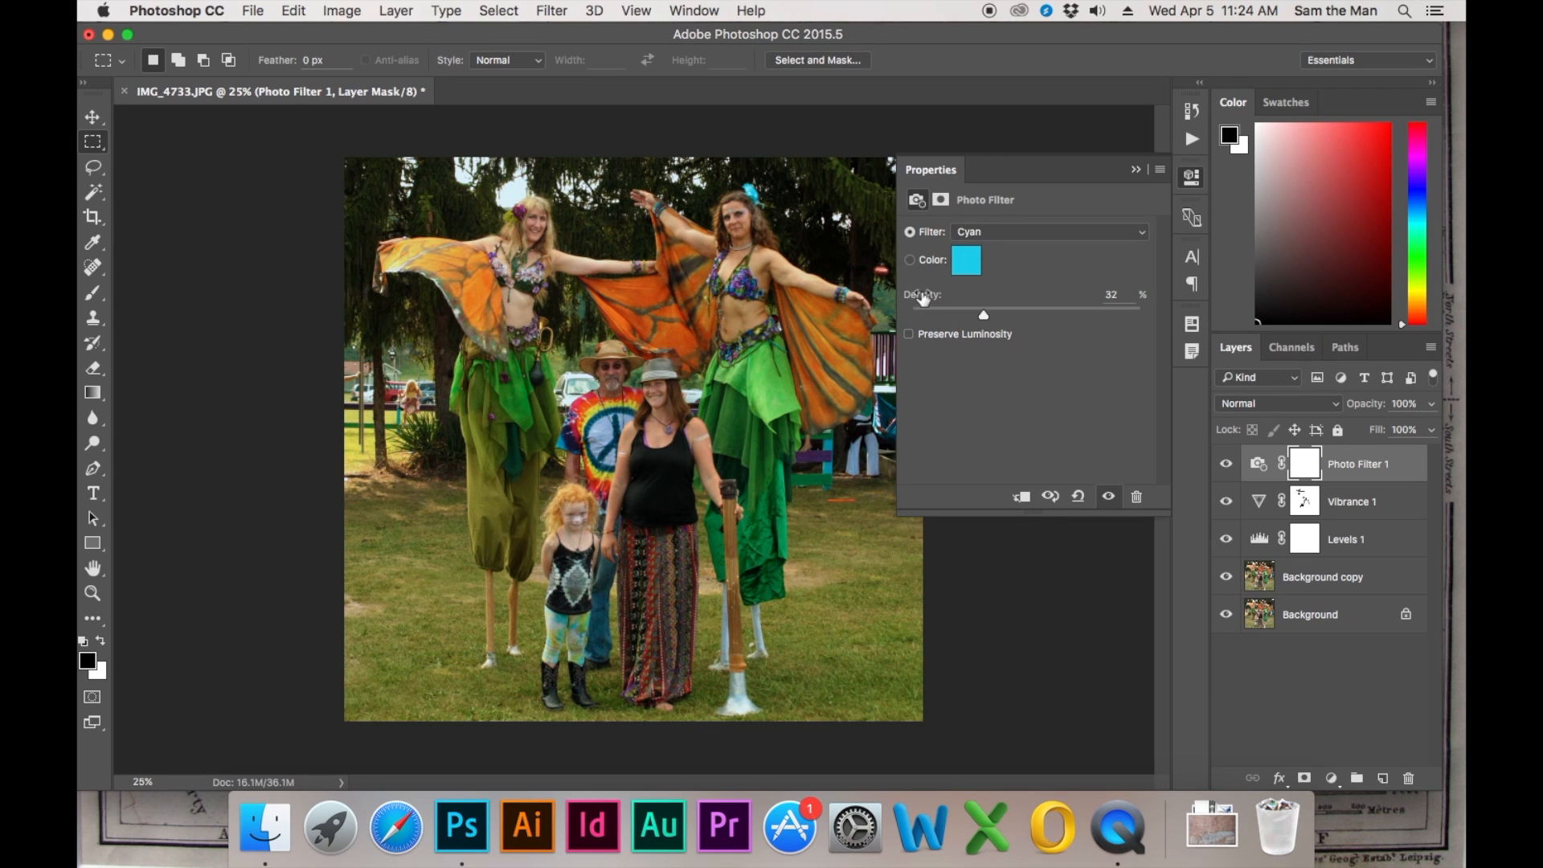
drag(922, 302, 930, 303)
drag(933, 304, 950, 297)
click(1188, 179)
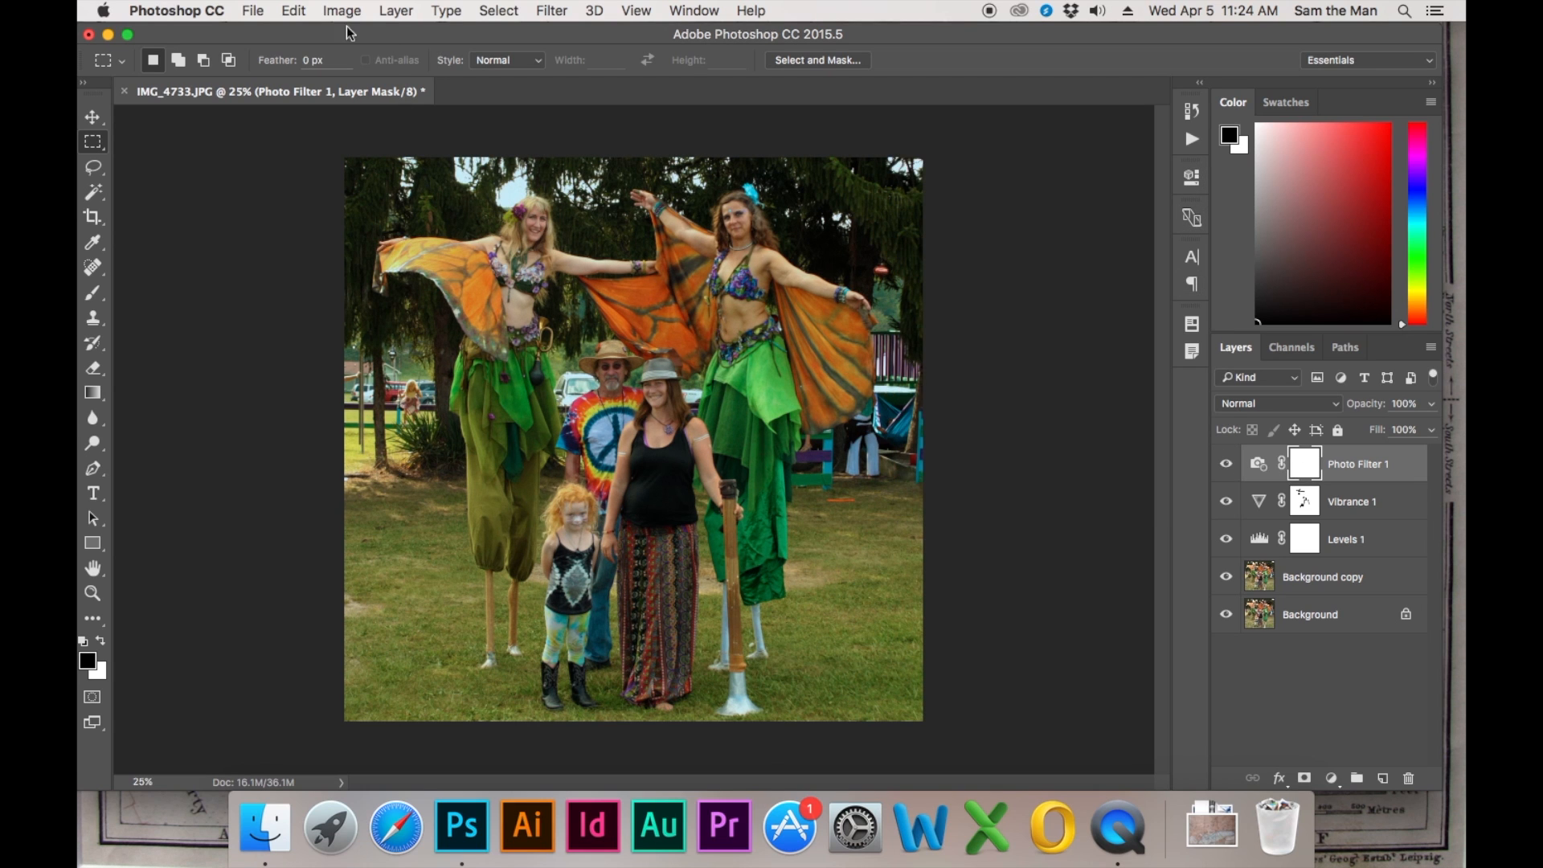
Fill the Photo Filter 1 layer mask with black at 100% opacity in Normal mode
click(290, 12)
click(331, 294)
click(794, 294)
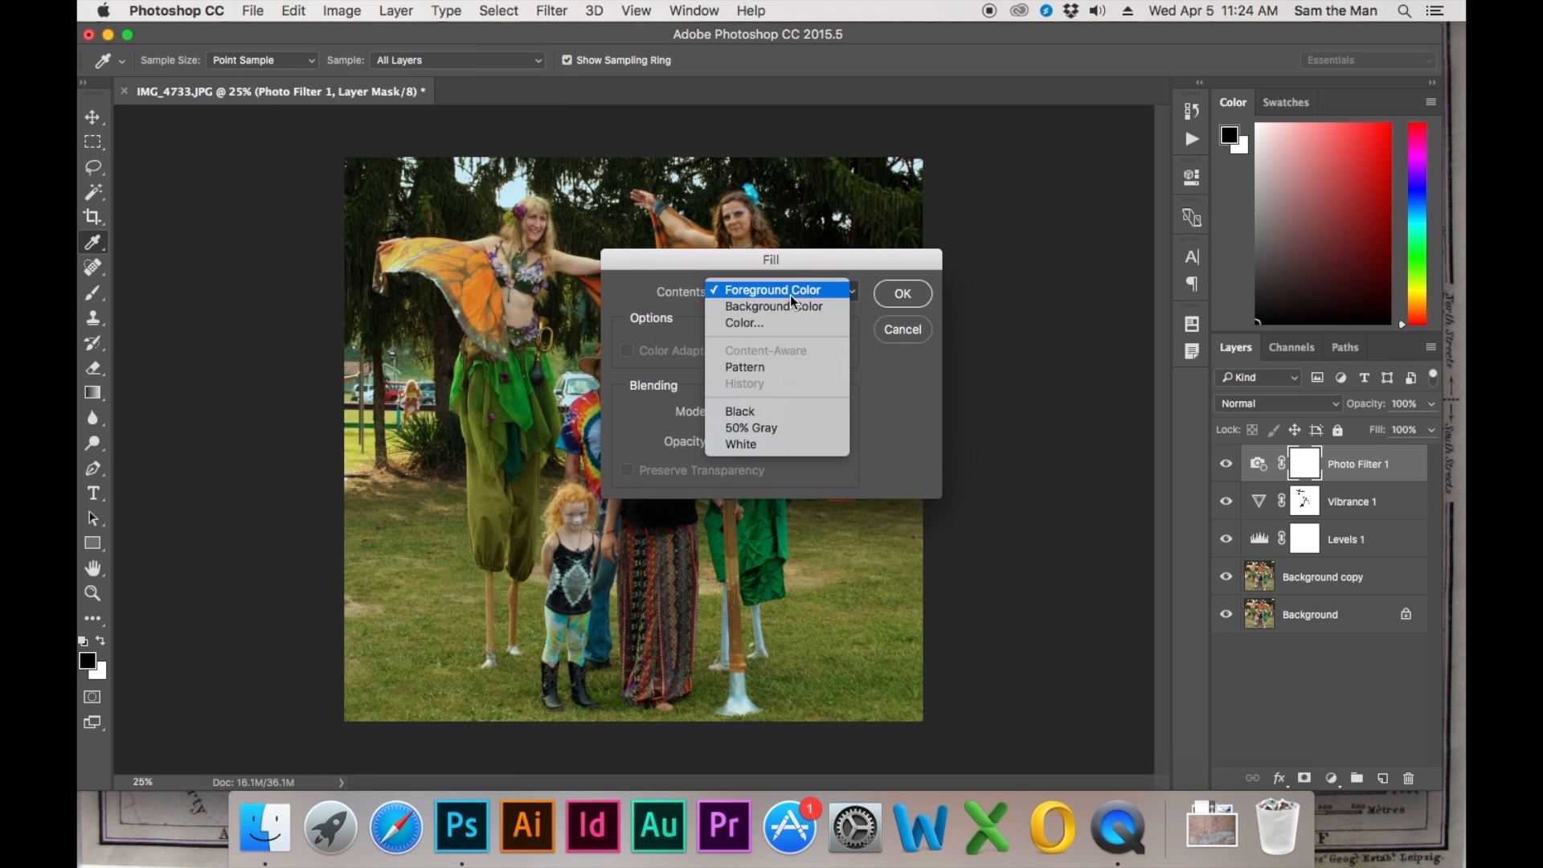
click(755, 411)
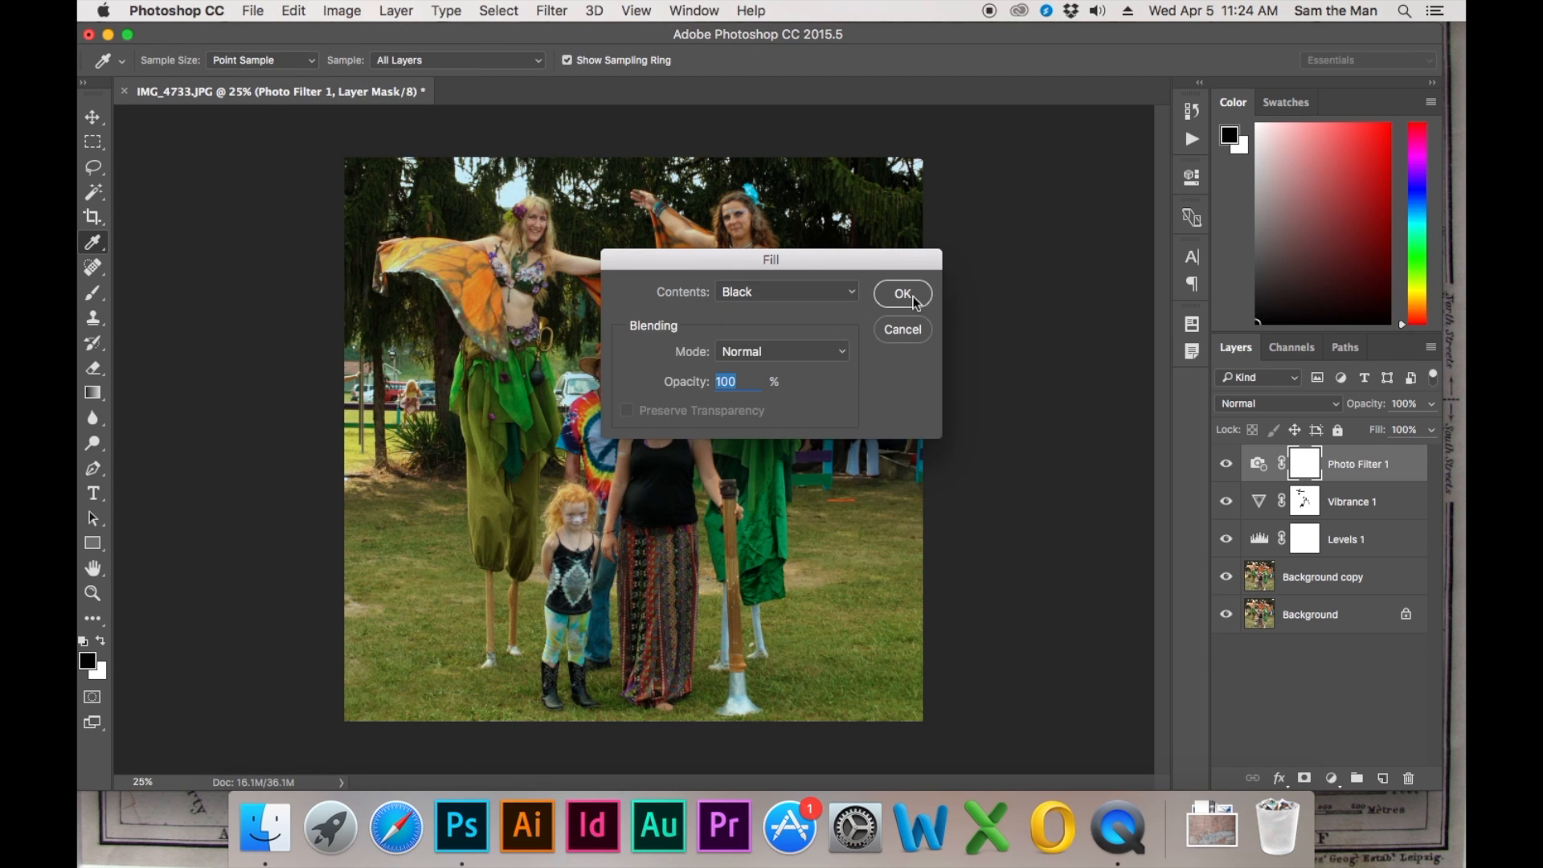
click(902, 296)
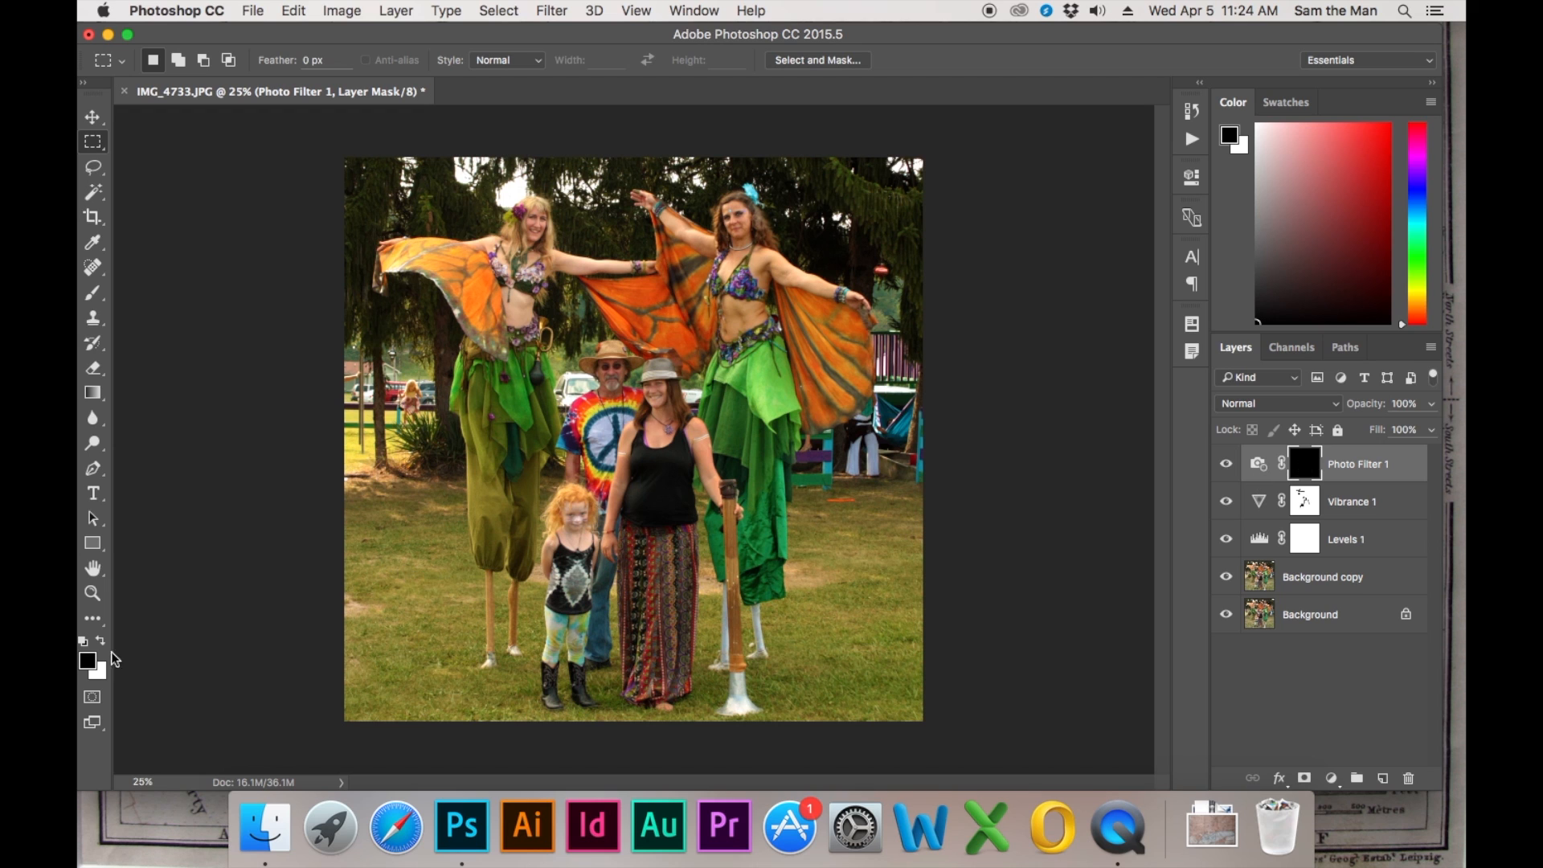
Paint white with the 90 px brush on the Photo Filter 1 mask over the sky gaps between the trees
click(93, 294)
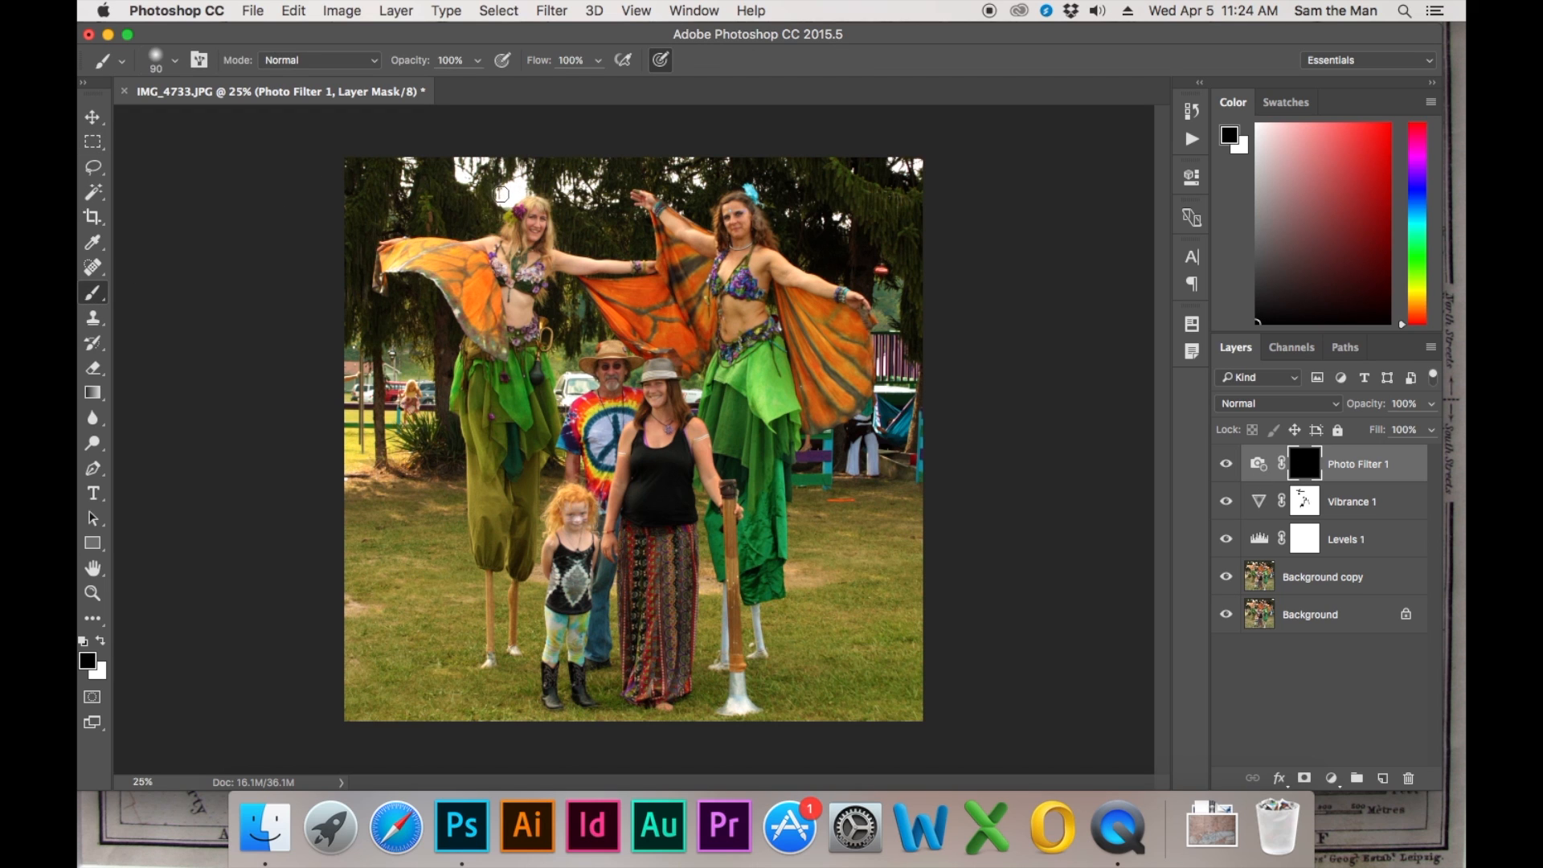
click(102, 642)
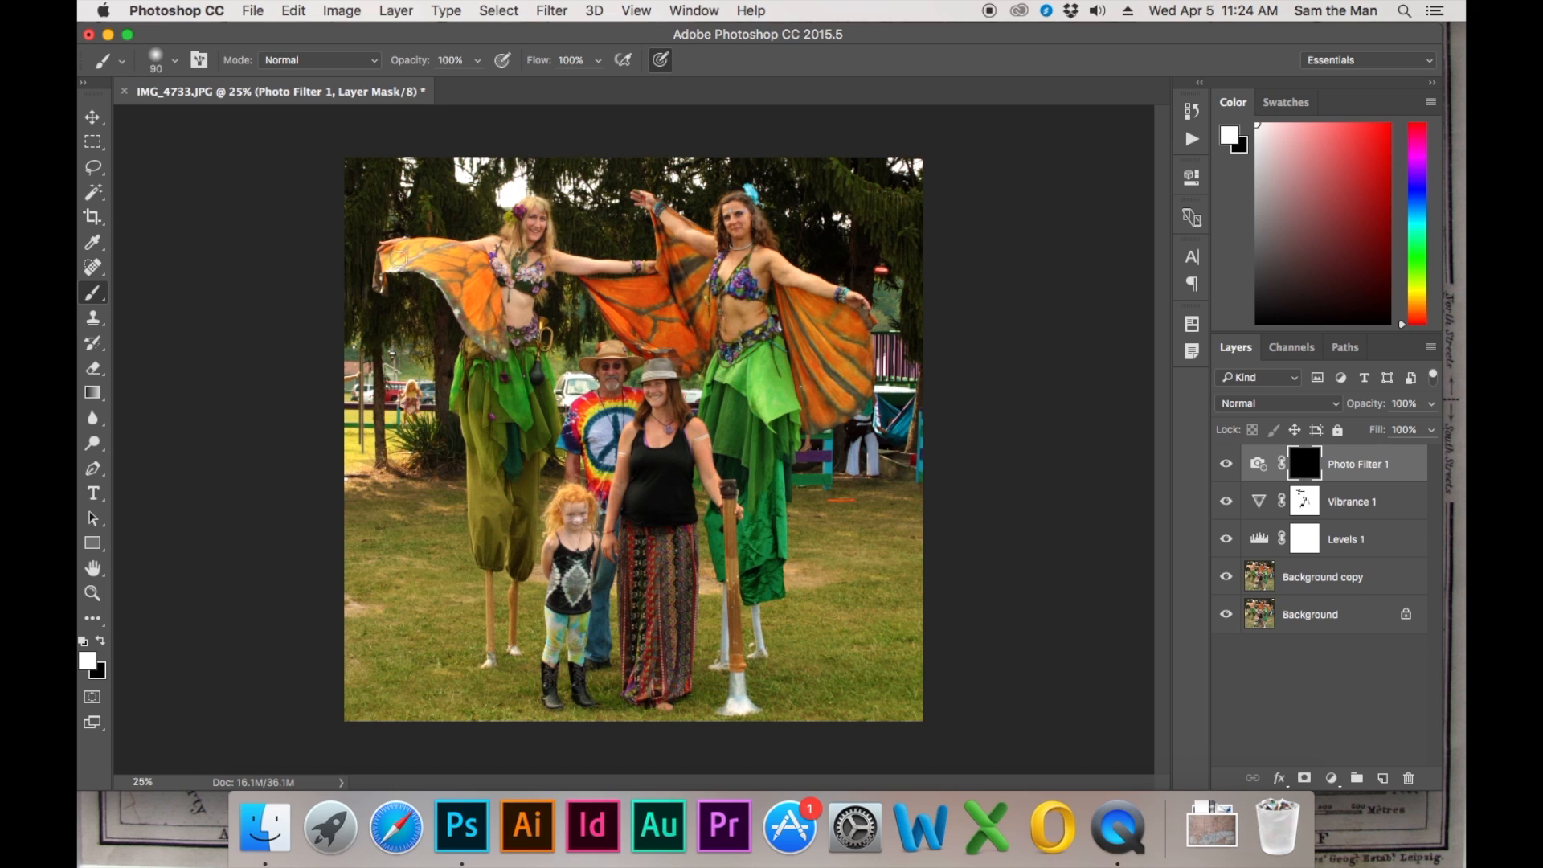
mouse_move(401, 183)
mouse_down()
mouse_move(453, 156)
mouse_move(444, 176)
mouse_move(488, 149)
mouse_move(501, 155)
mouse_move(482, 197)
mouse_move(523, 172)
mouse_up()
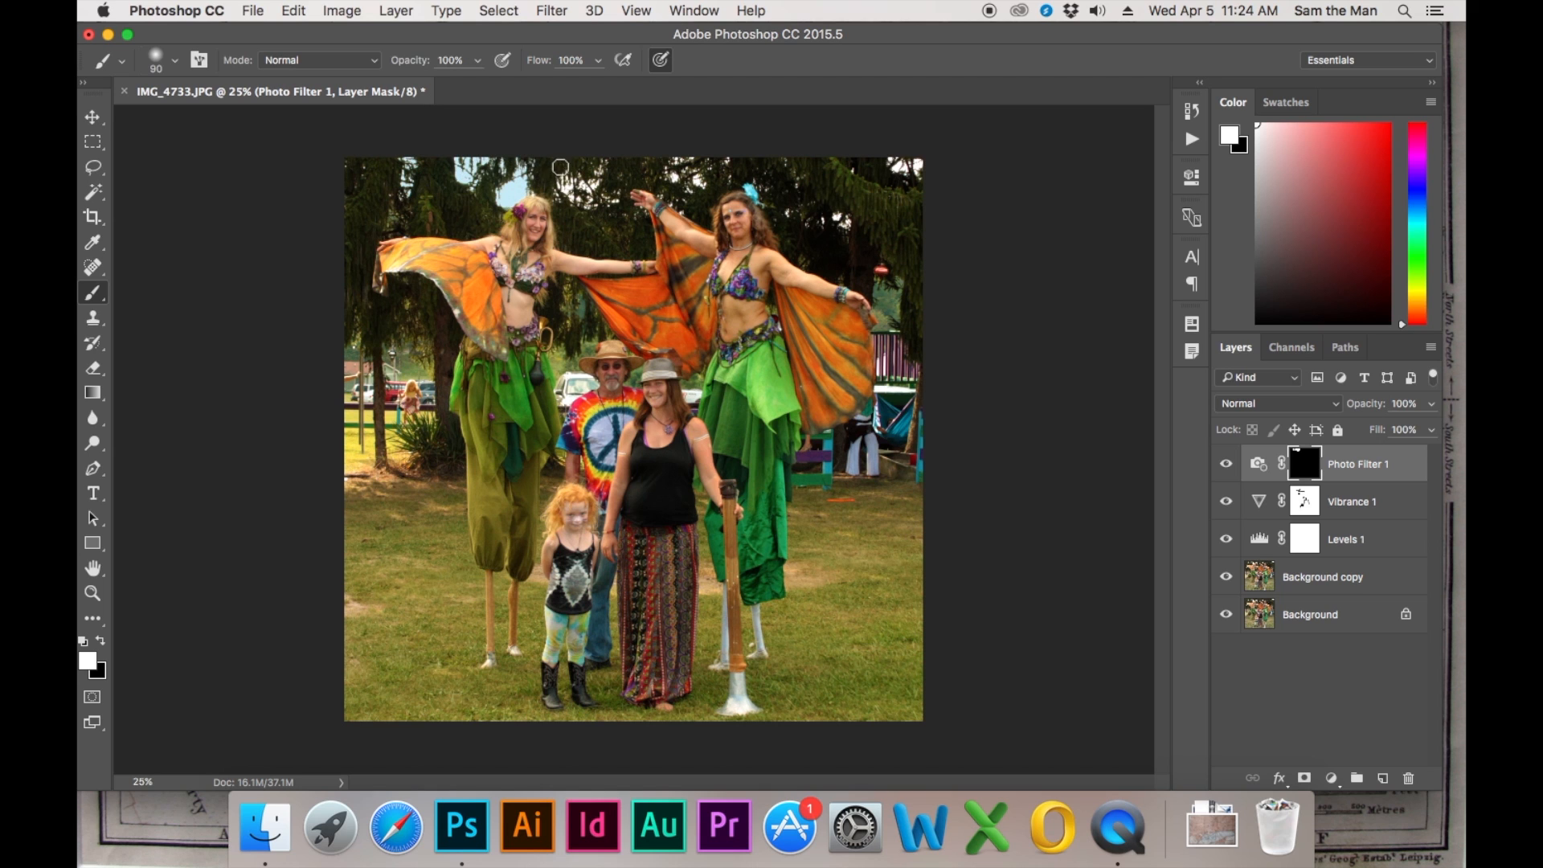
drag(595, 211, 685, 161)
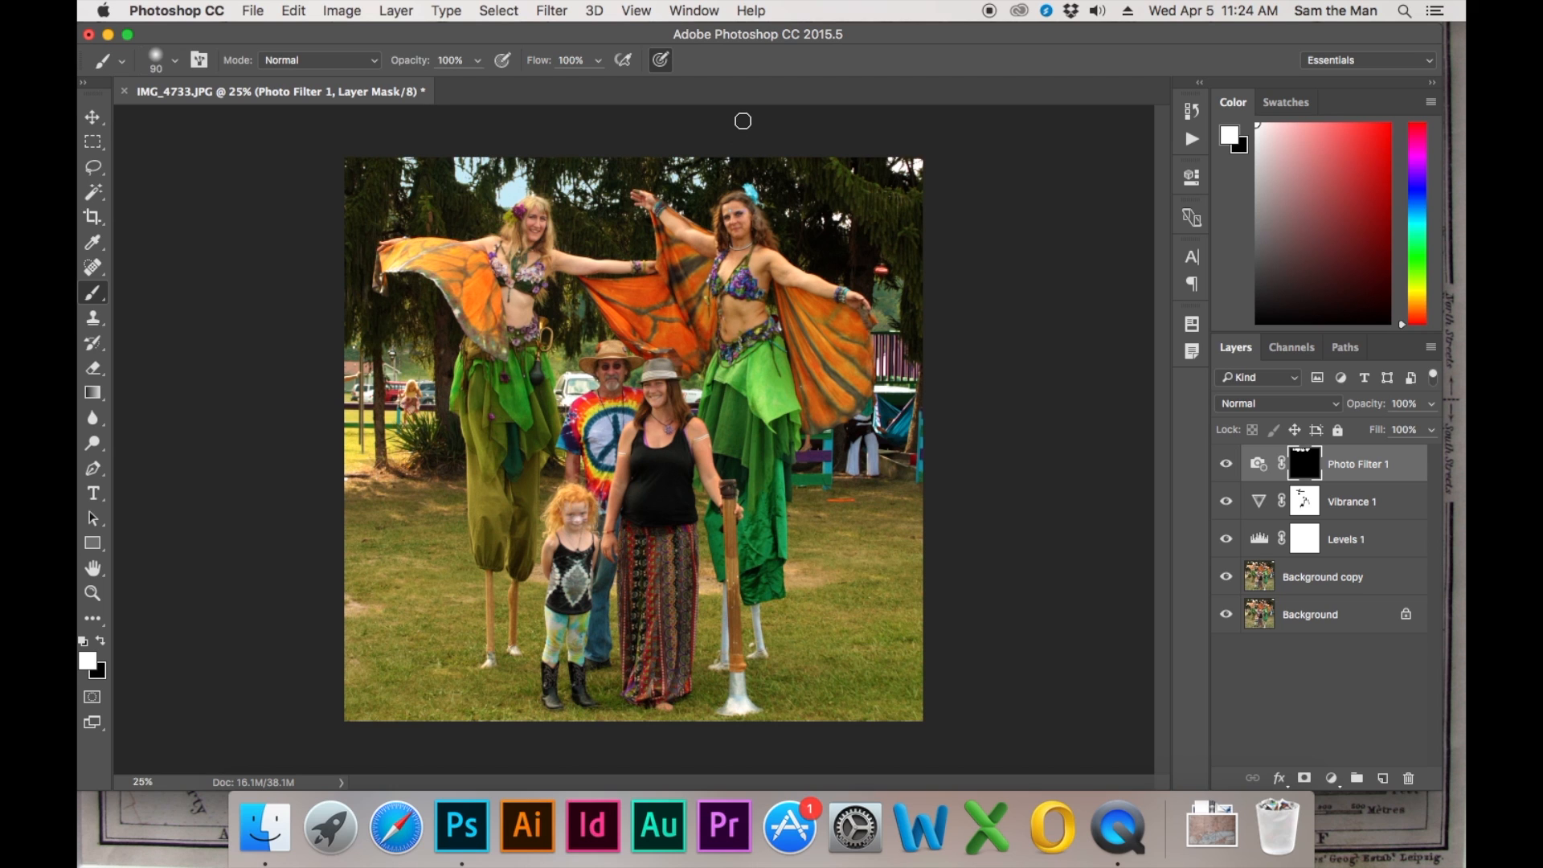
drag(814, 219, 853, 218)
click(93, 142)
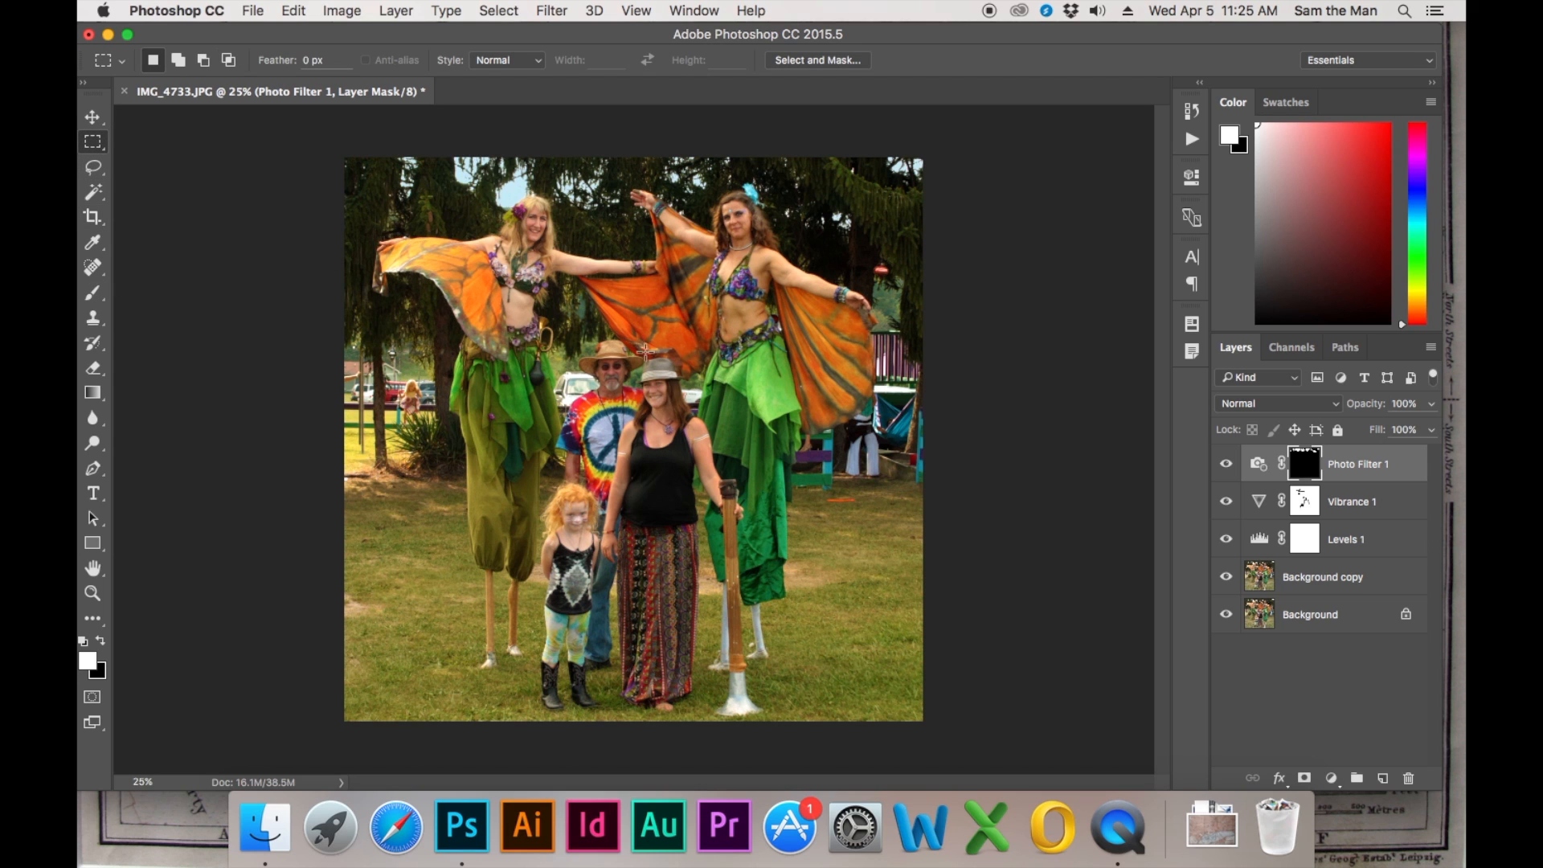
Compare the photo with and without Photo Filter 1, and with all three adjustment layers hidden and shown
click(1226, 467)
click(1226, 467)
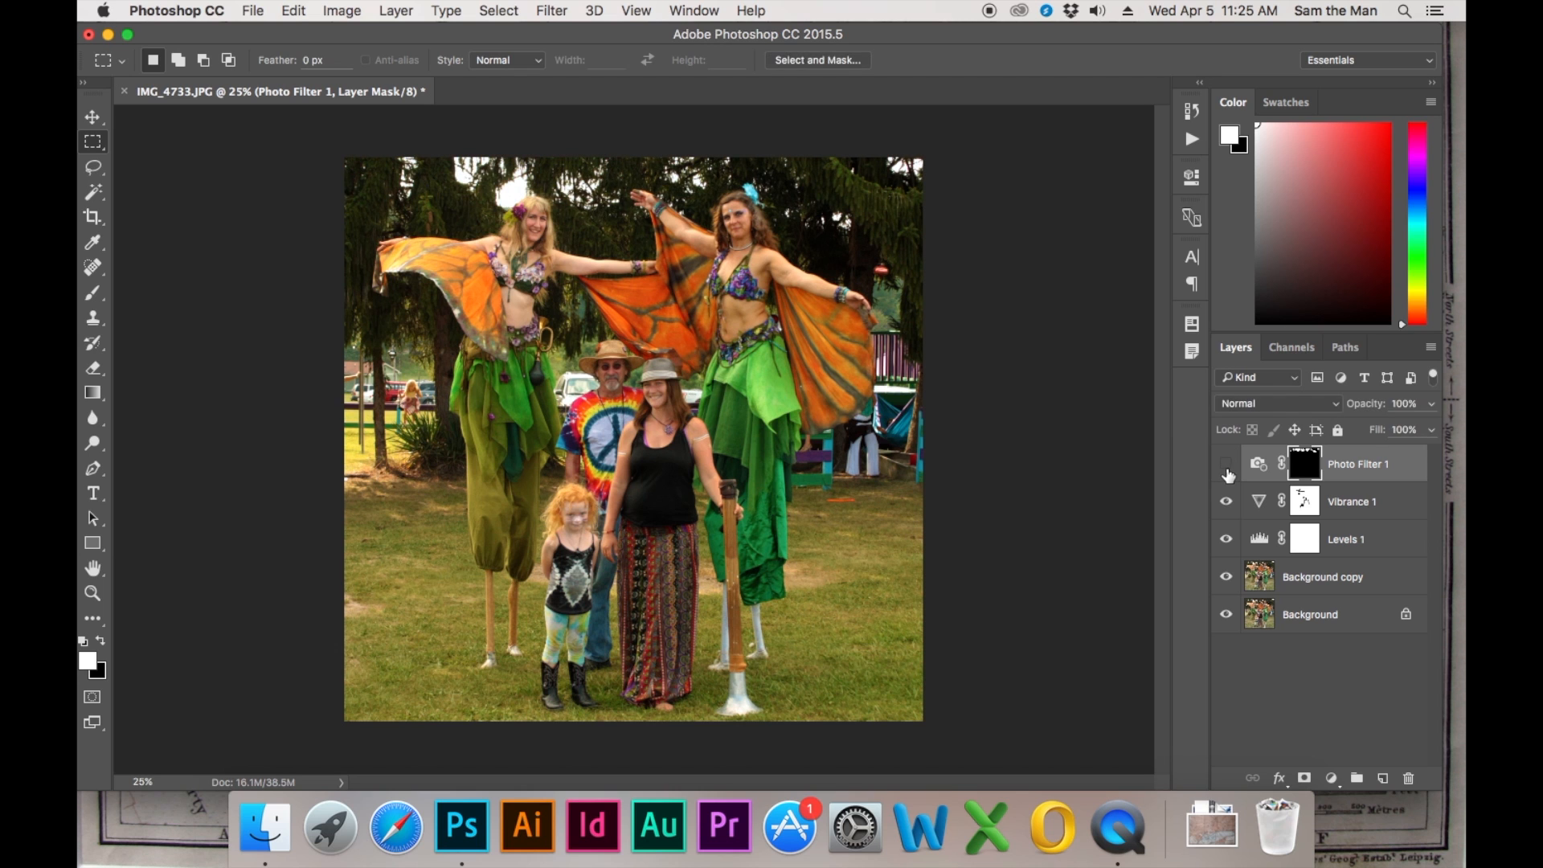
click(1226, 470)
drag(1227, 469, 1227, 532)
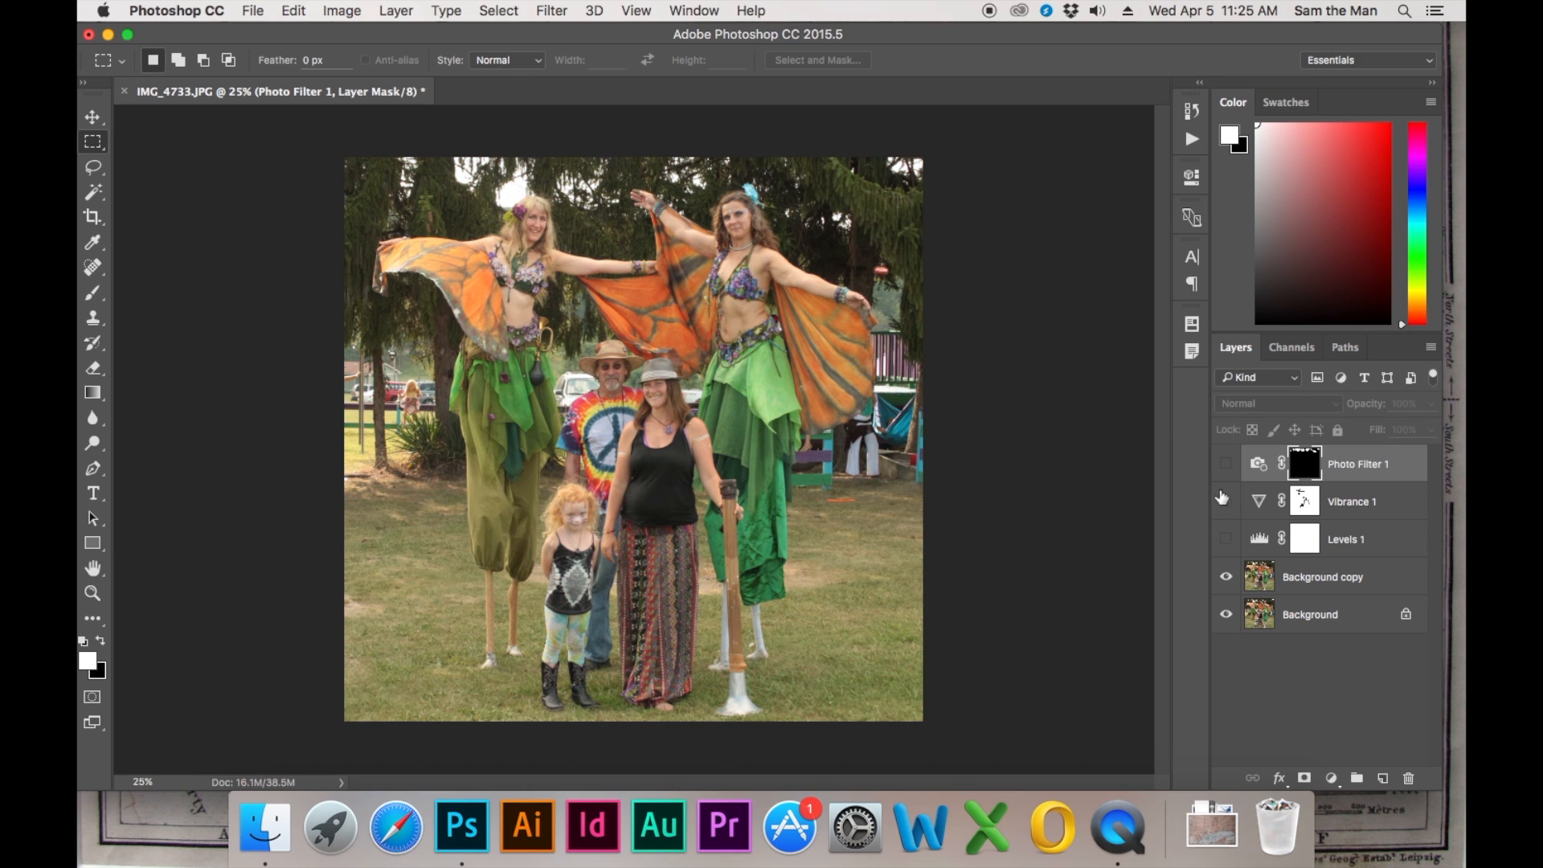
drag(1227, 490, 1228, 543)
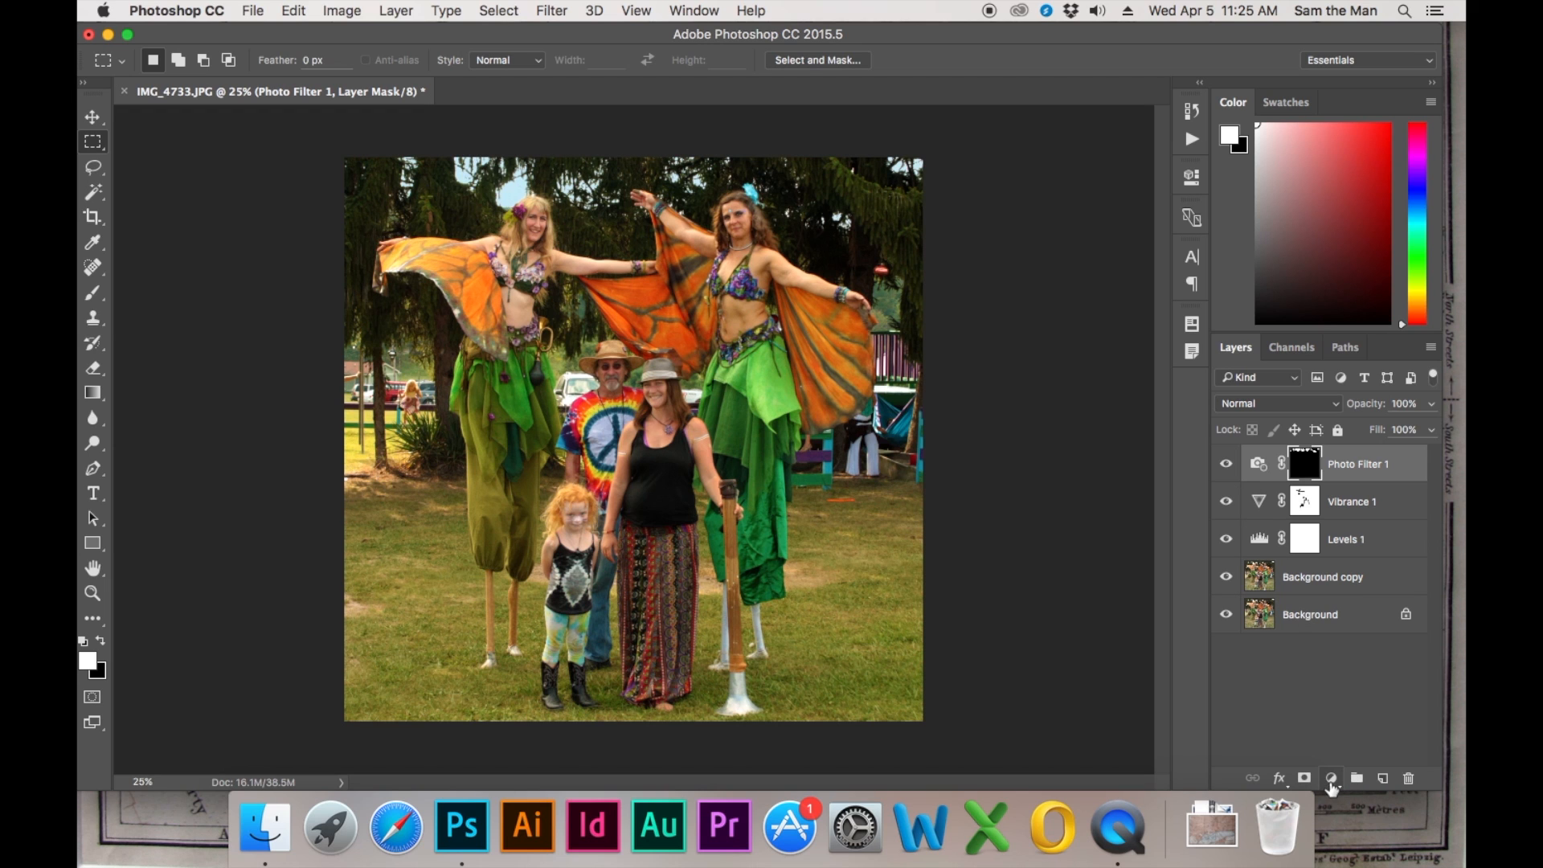
Add a second Photo Filter adjustment layer using Cooling Filter (82) and place it directly below Photo Filter 1
click(1332, 779)
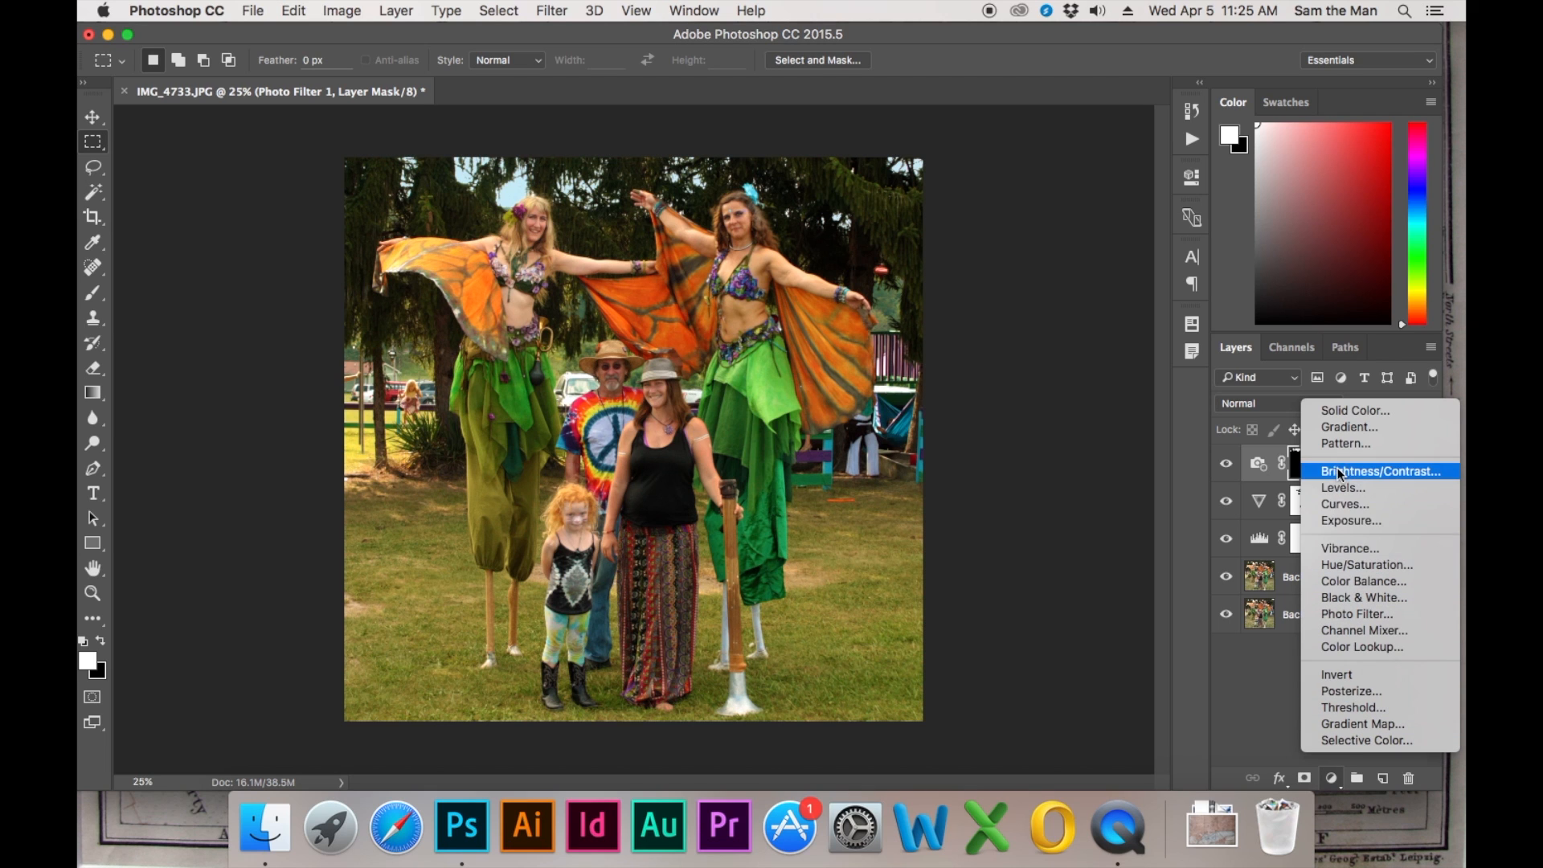
click(1354, 616)
click(1072, 233)
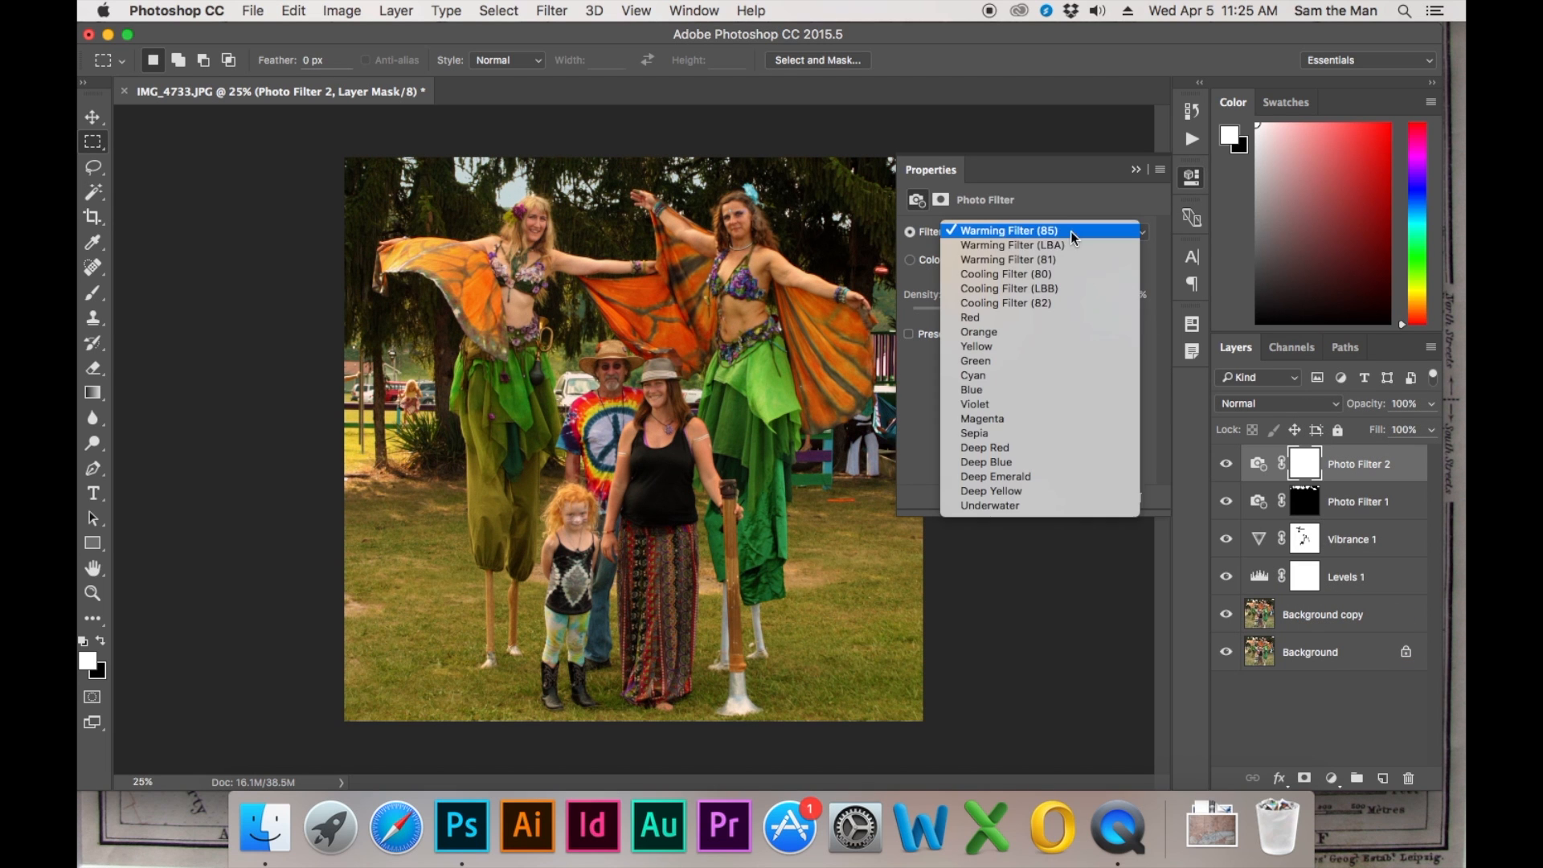
click(996, 303)
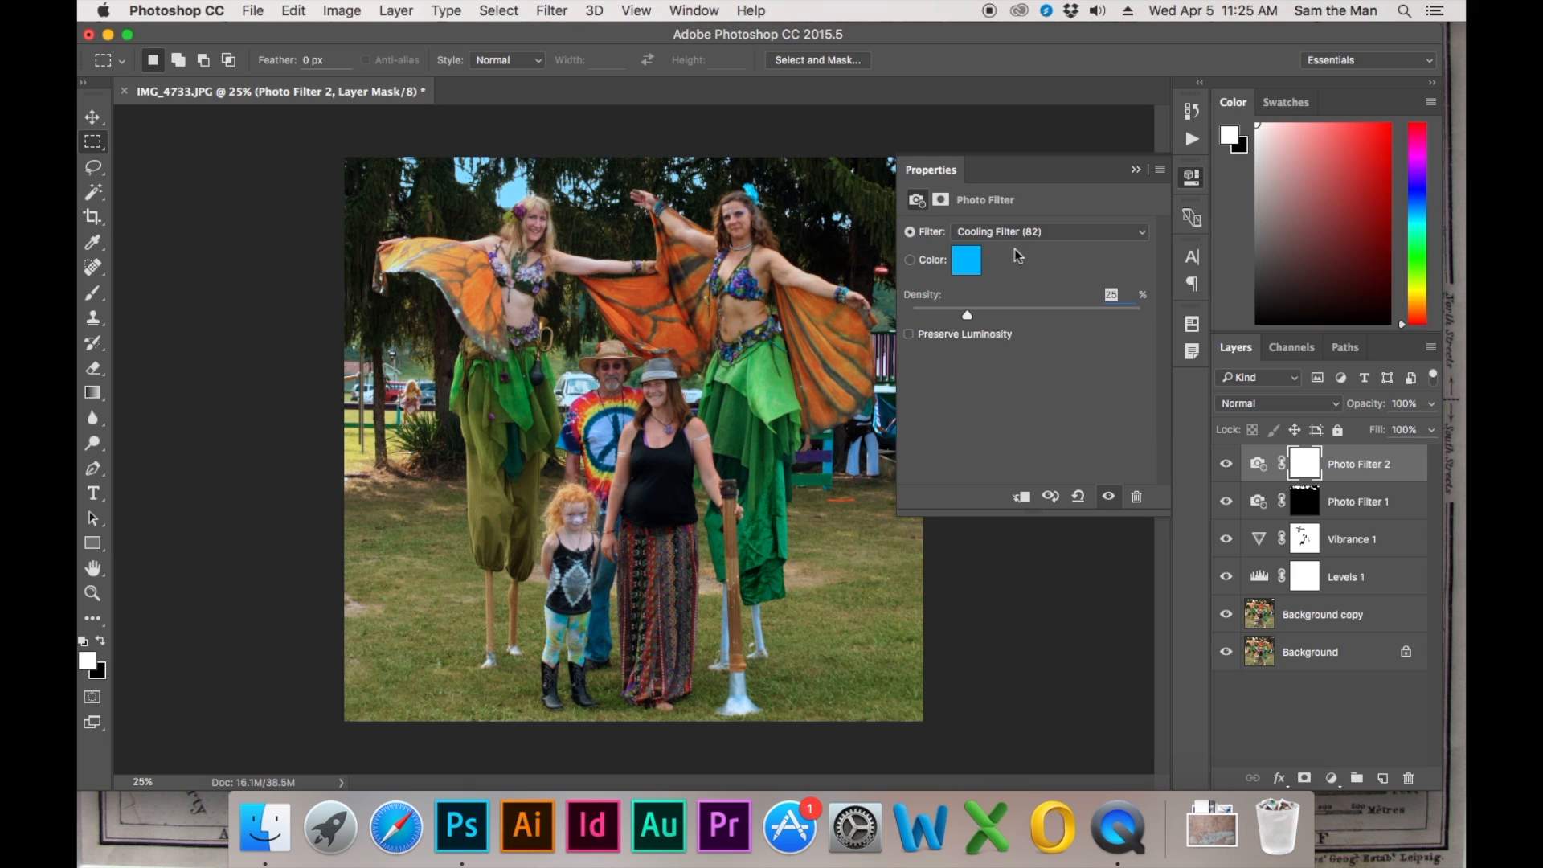
click(1192, 180)
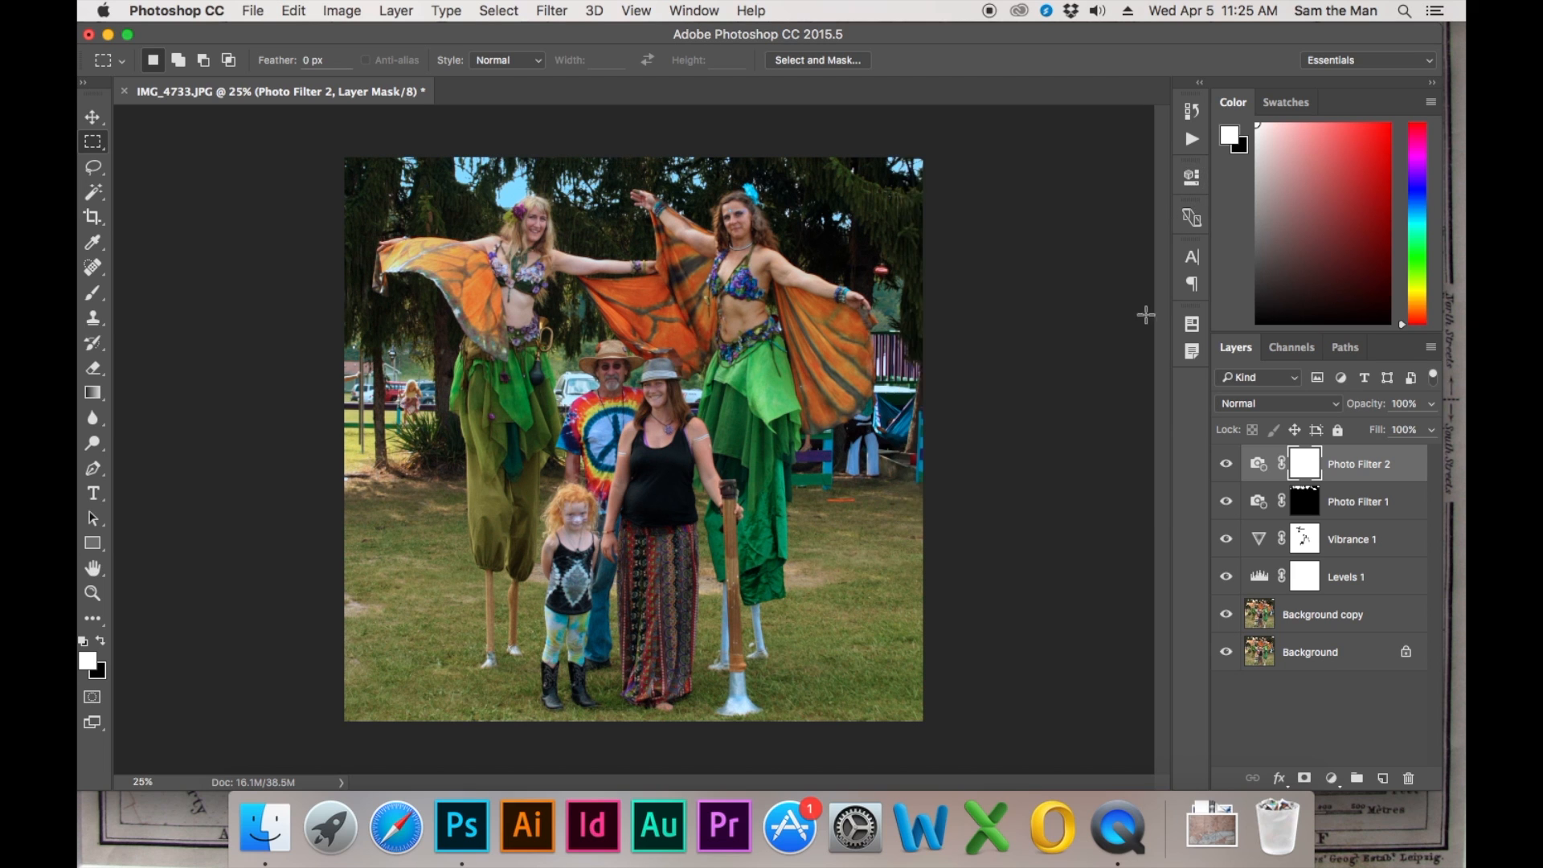
drag(1353, 465, 1336, 519)
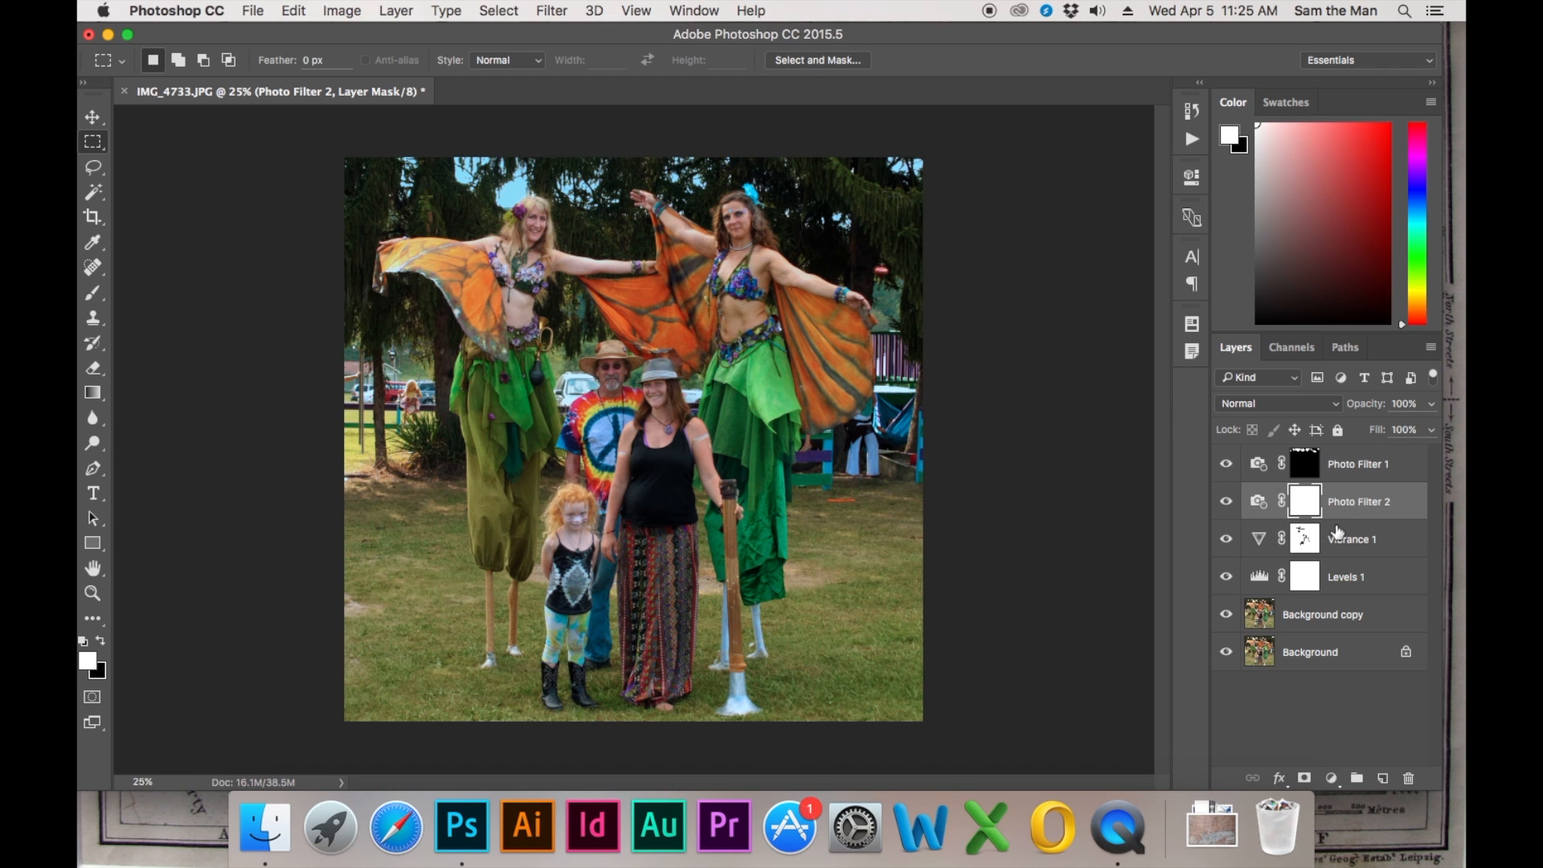
Set the opacity of Photo Filter 2 to 50%, comparing the photo with that layer hidden and shown
click(1224, 503)
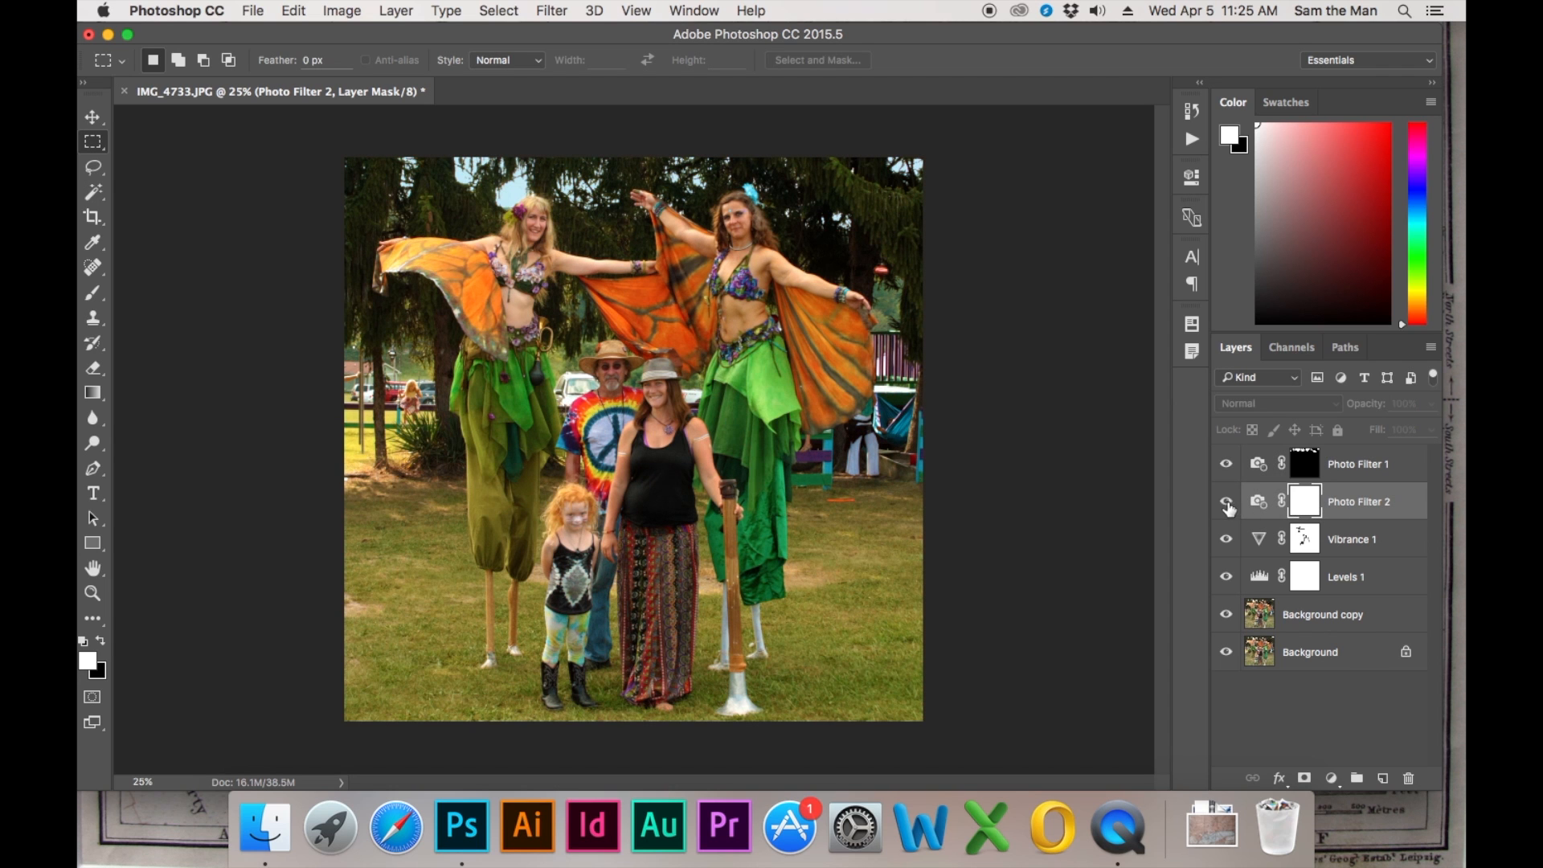
click(1225, 502)
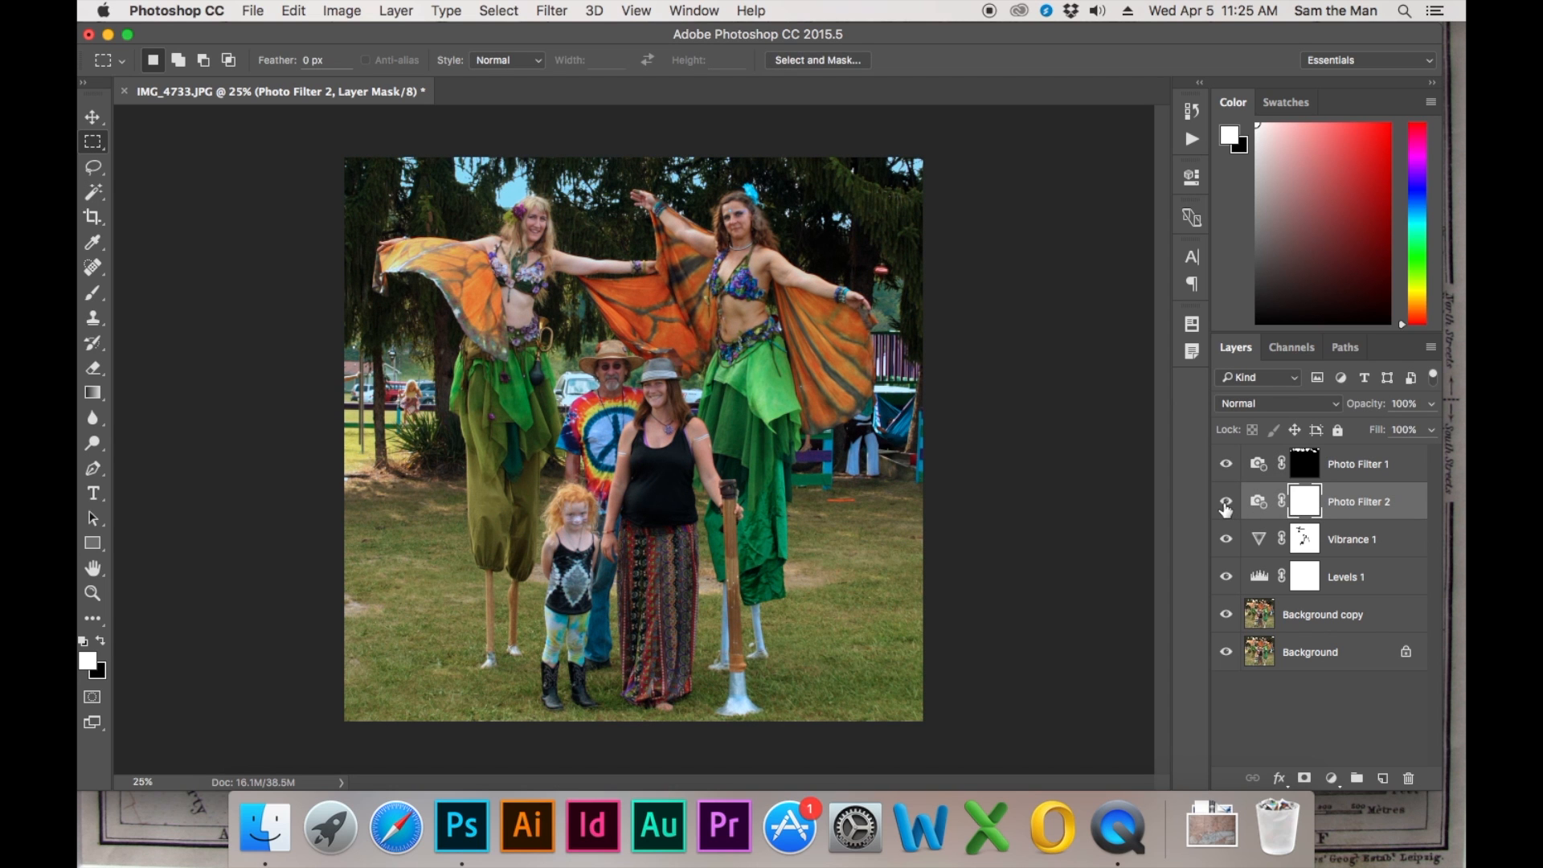
click(1226, 503)
click(1226, 503)
click(1403, 404)
text(50)
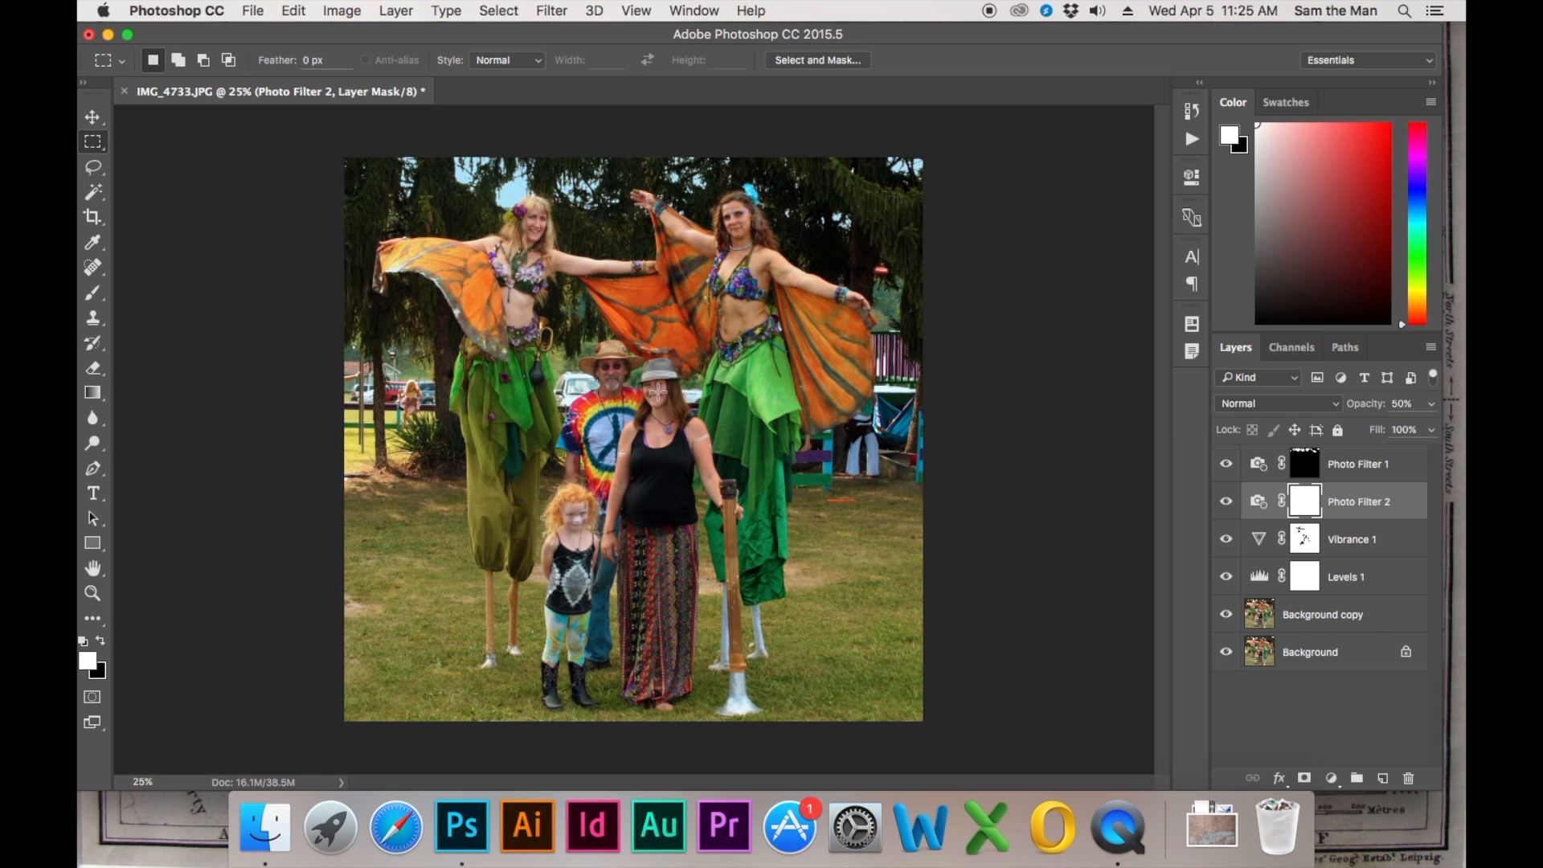
click(1226, 503)
click(1227, 504)
Select the Photo Filter 1 mask and view it on its own in the canvas, returning to the normal photo view
click(1310, 468)
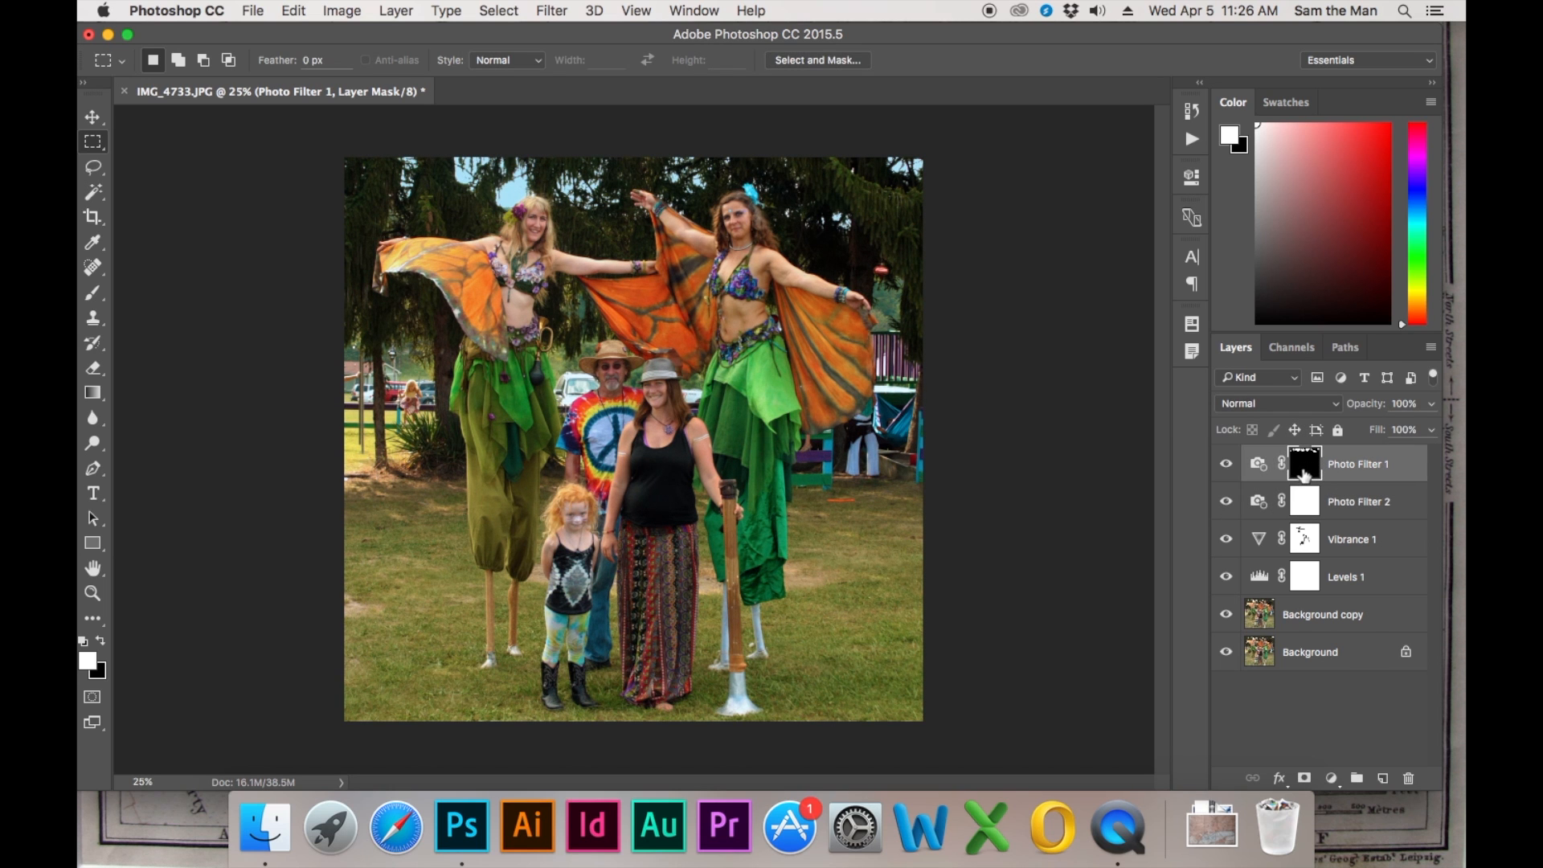
alt+click(1299, 474)
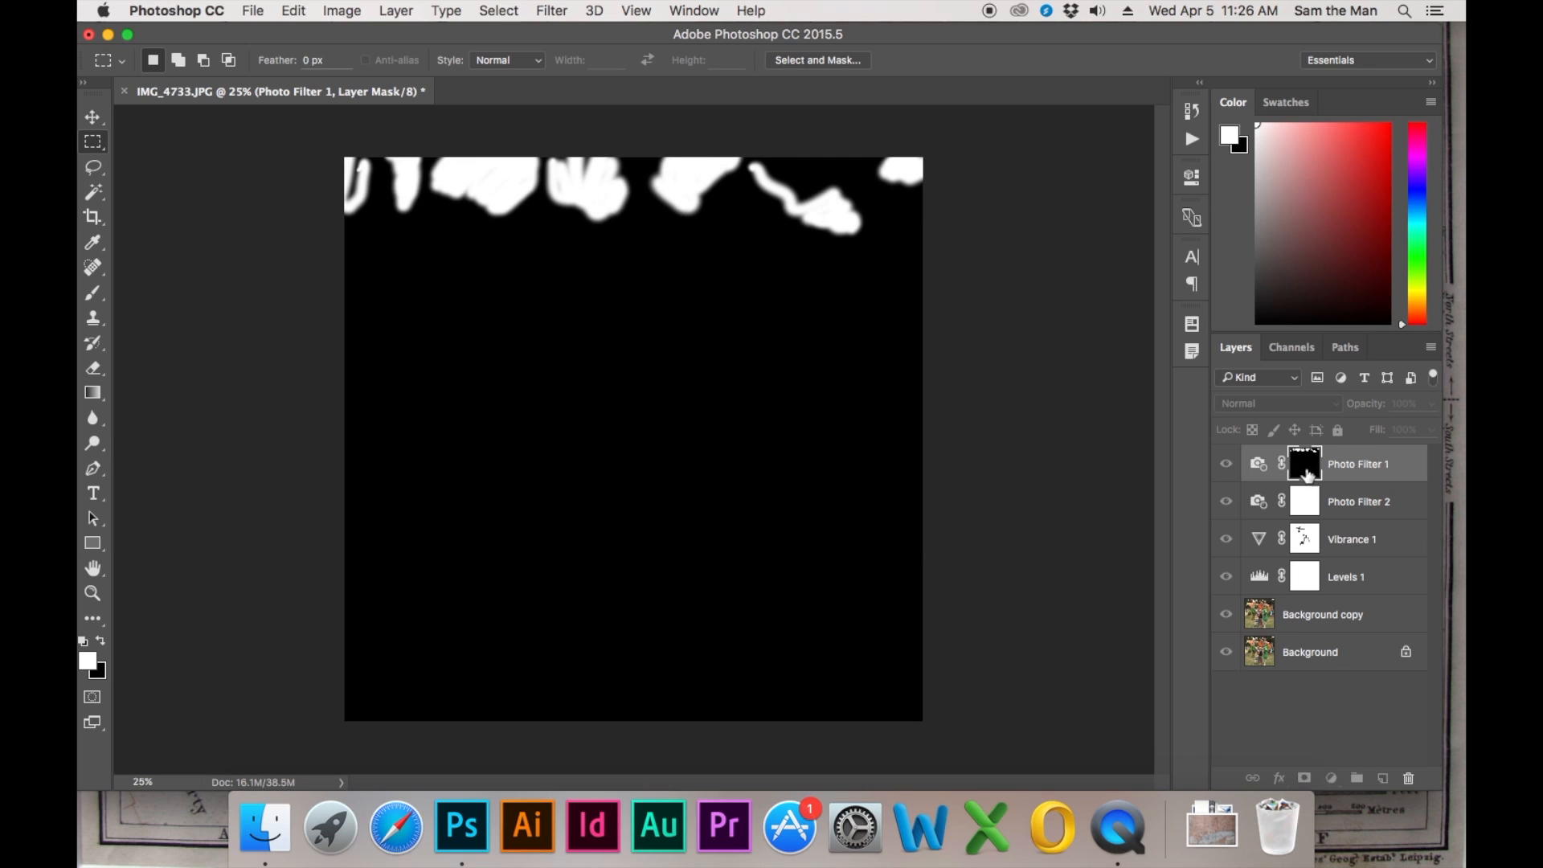
alt+click(1306, 475)
Compare the photo with Photo Filter 1 hidden and shown, and set that layer's opacity to 50%
click(1226, 466)
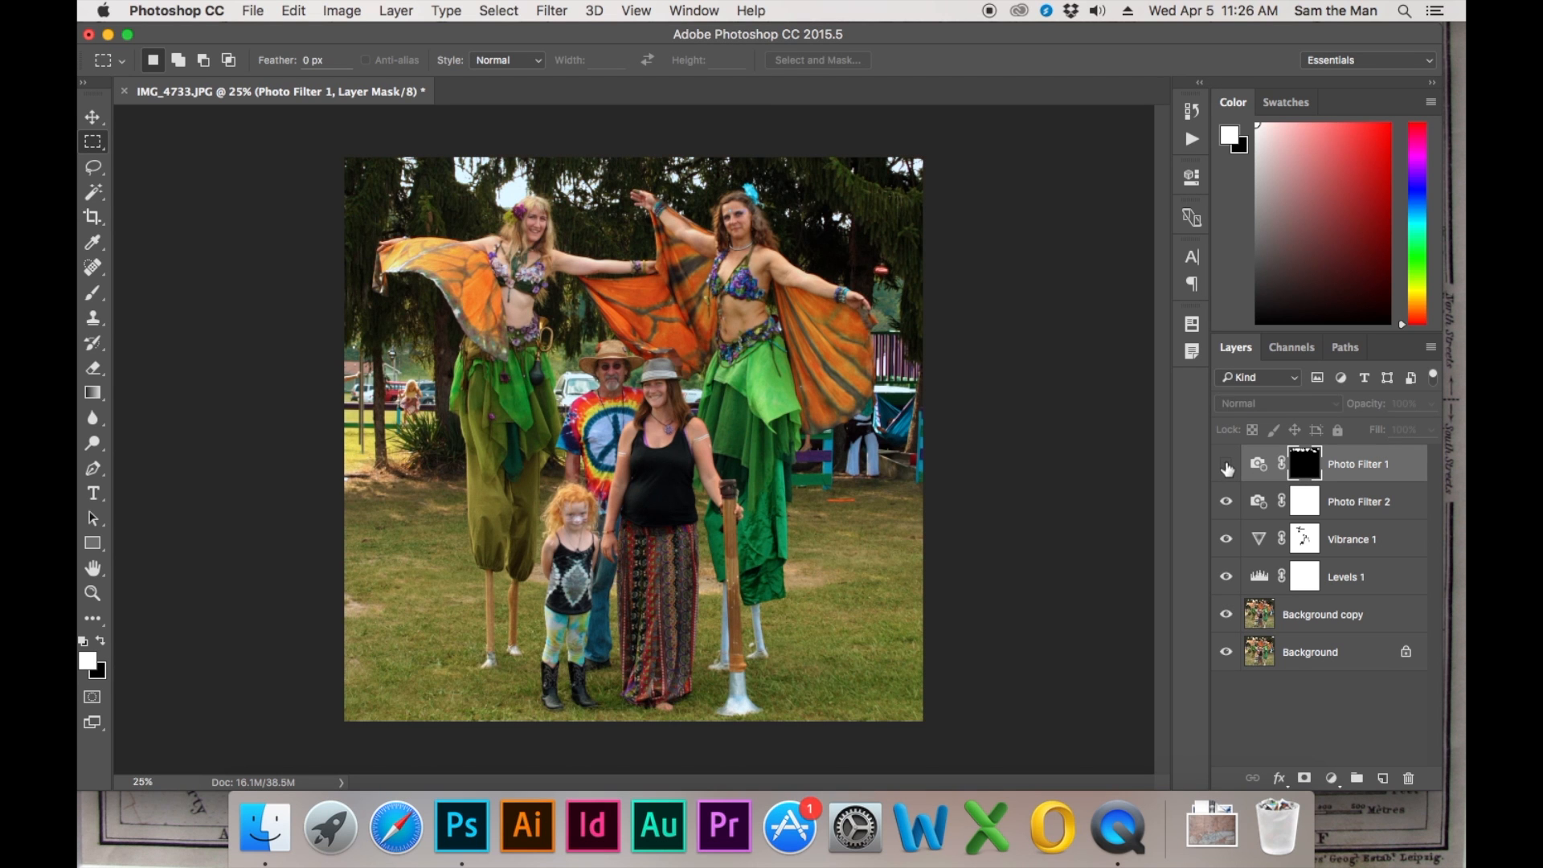
click(1227, 466)
click(1405, 404)
text(50)
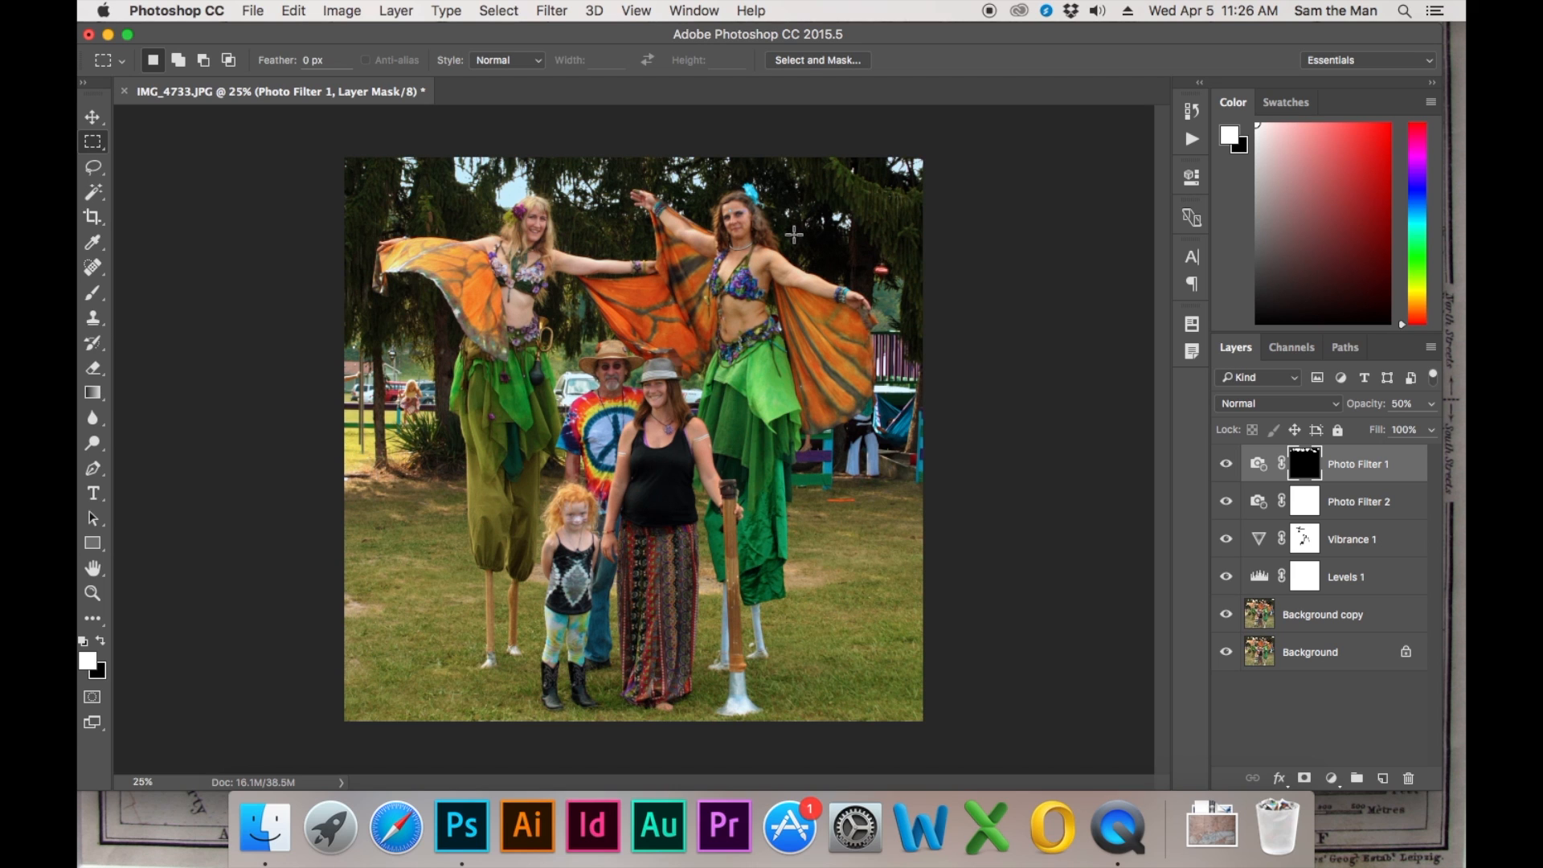
Save the layered document to the Desktop as IMG_4733.psd in Photoshop format, with layers kept and Maximize Compatibility on
click(259, 13)
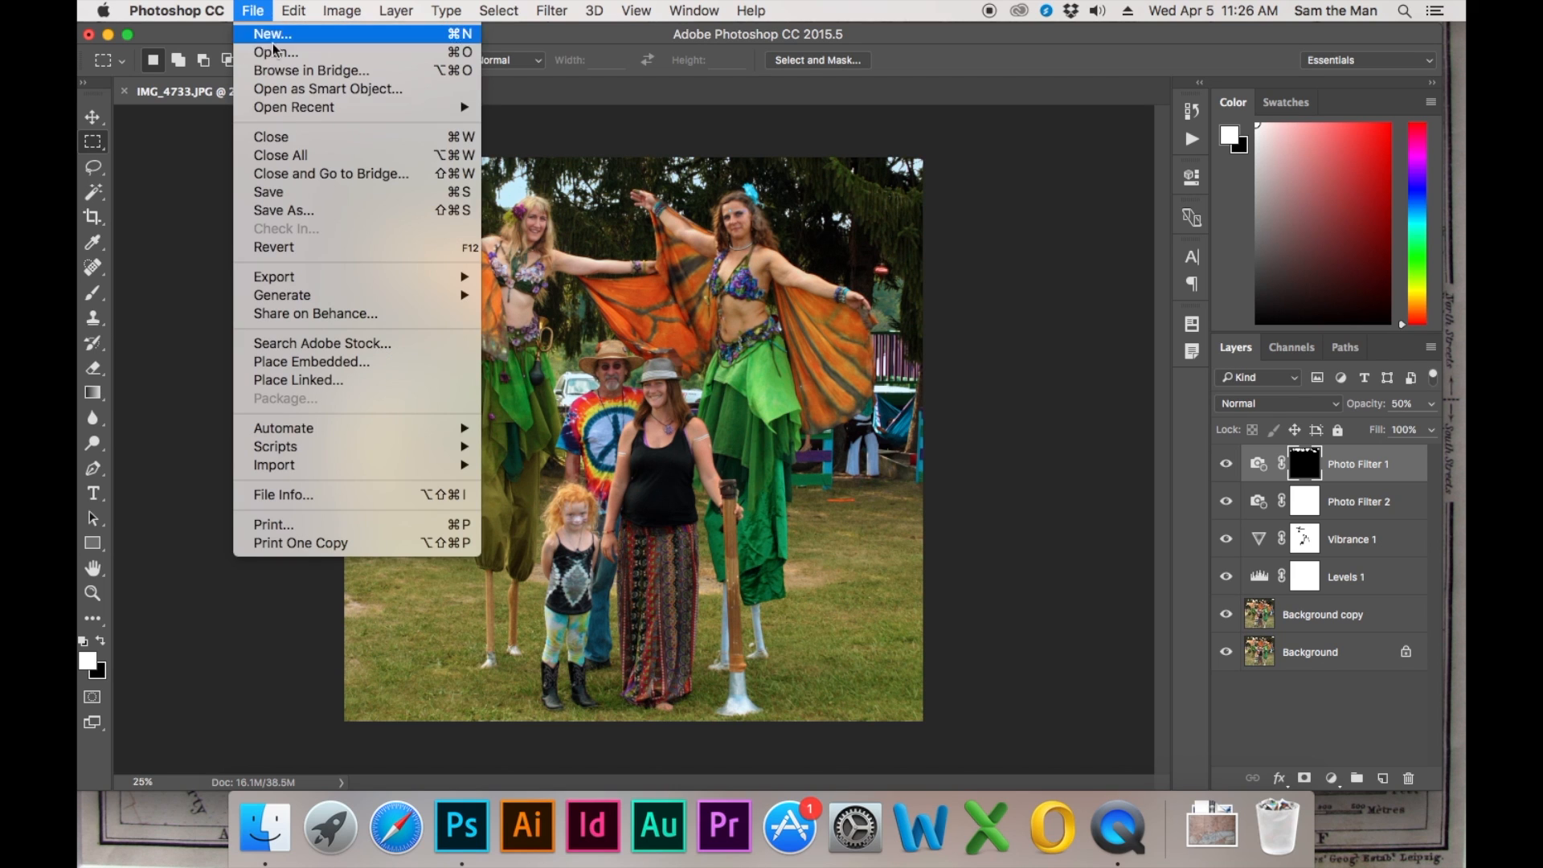
click(283, 212)
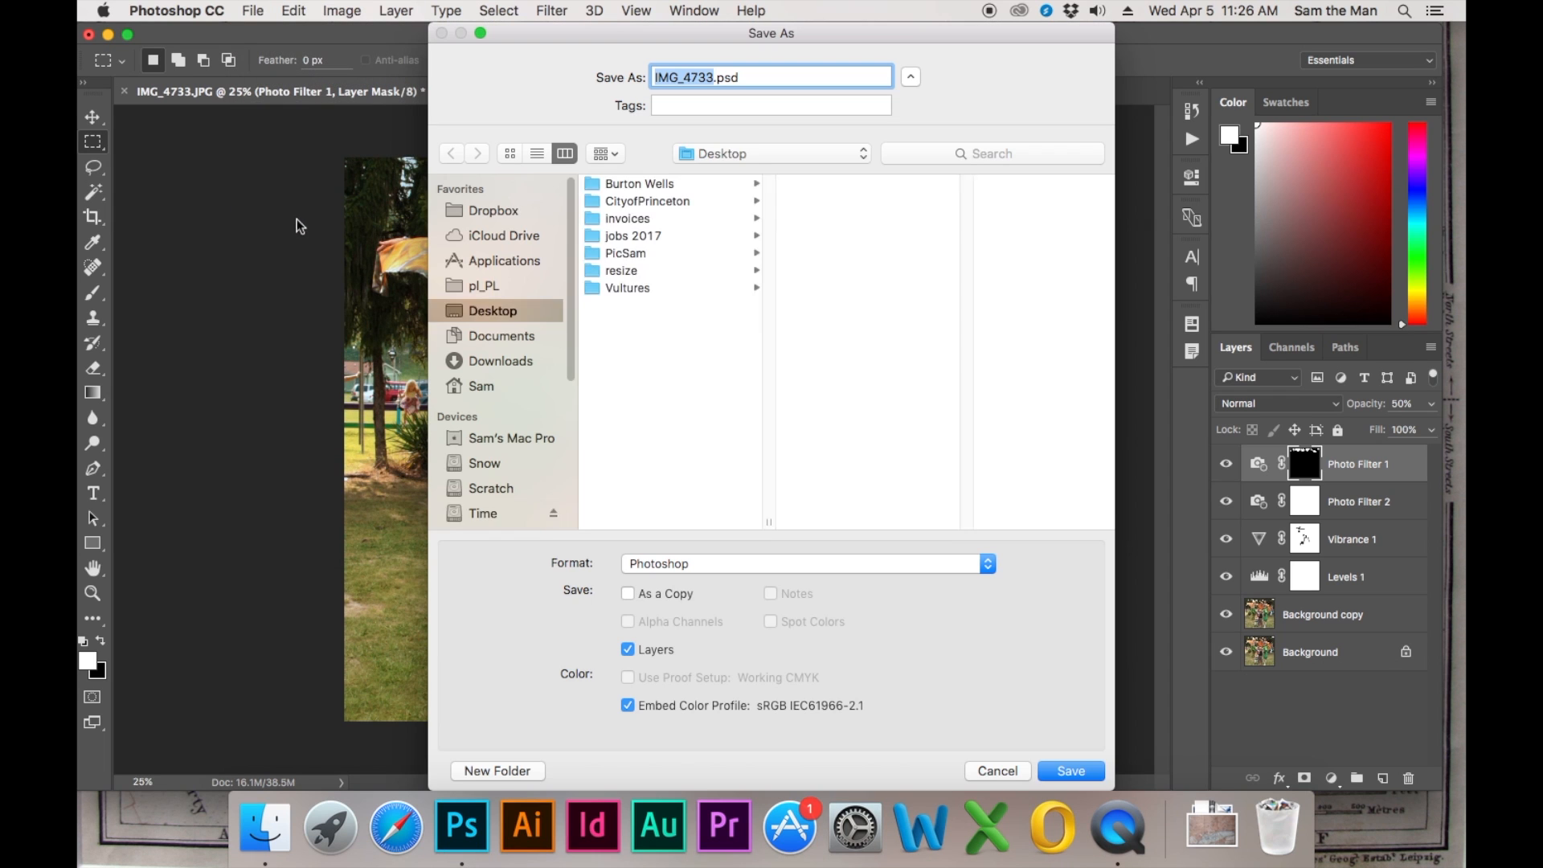
click(489, 384)
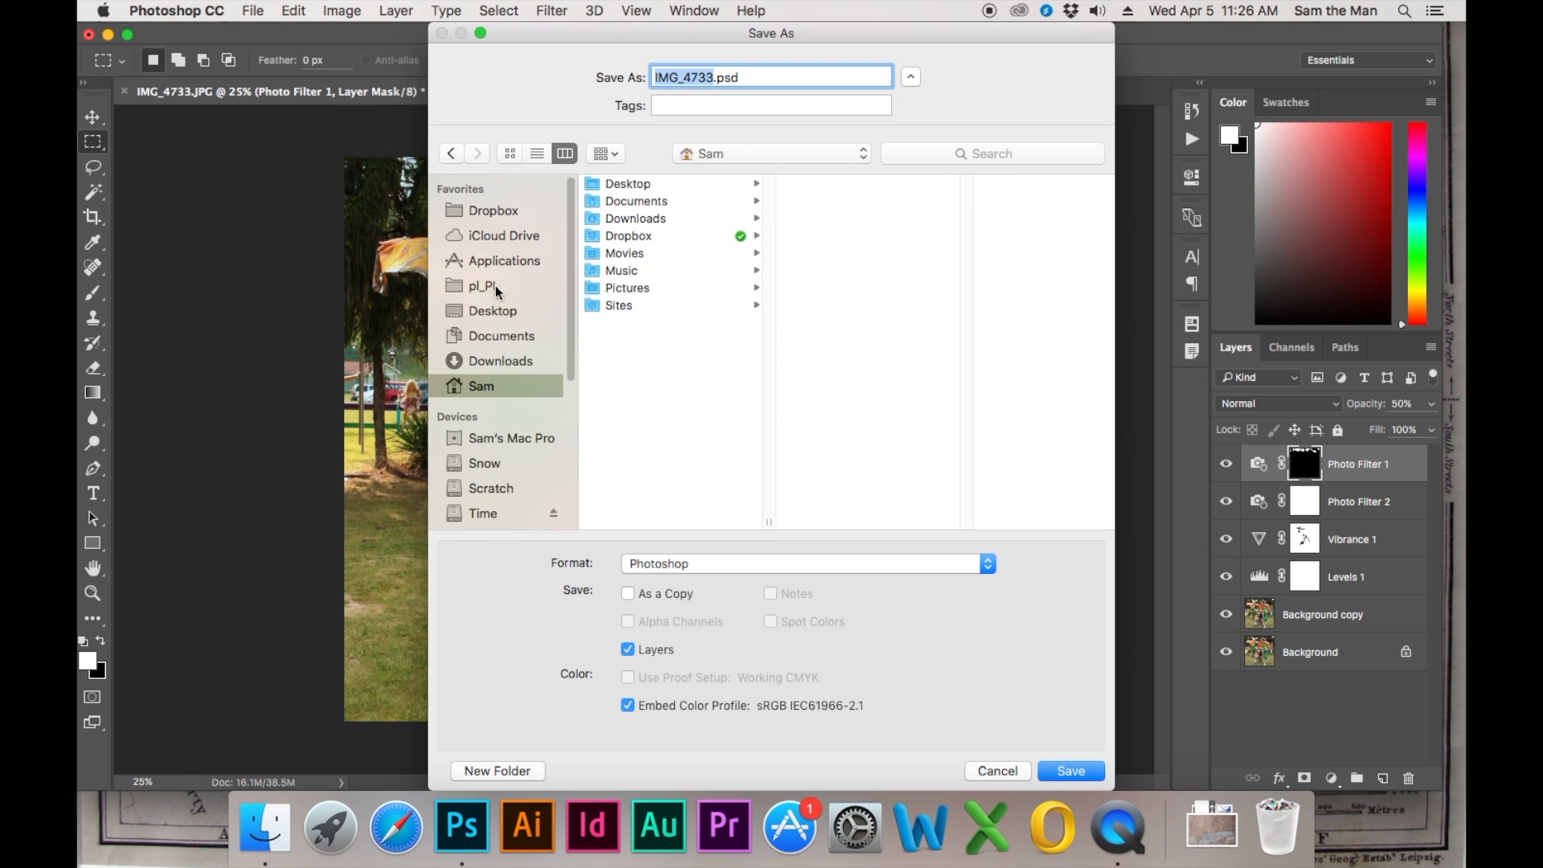
click(498, 314)
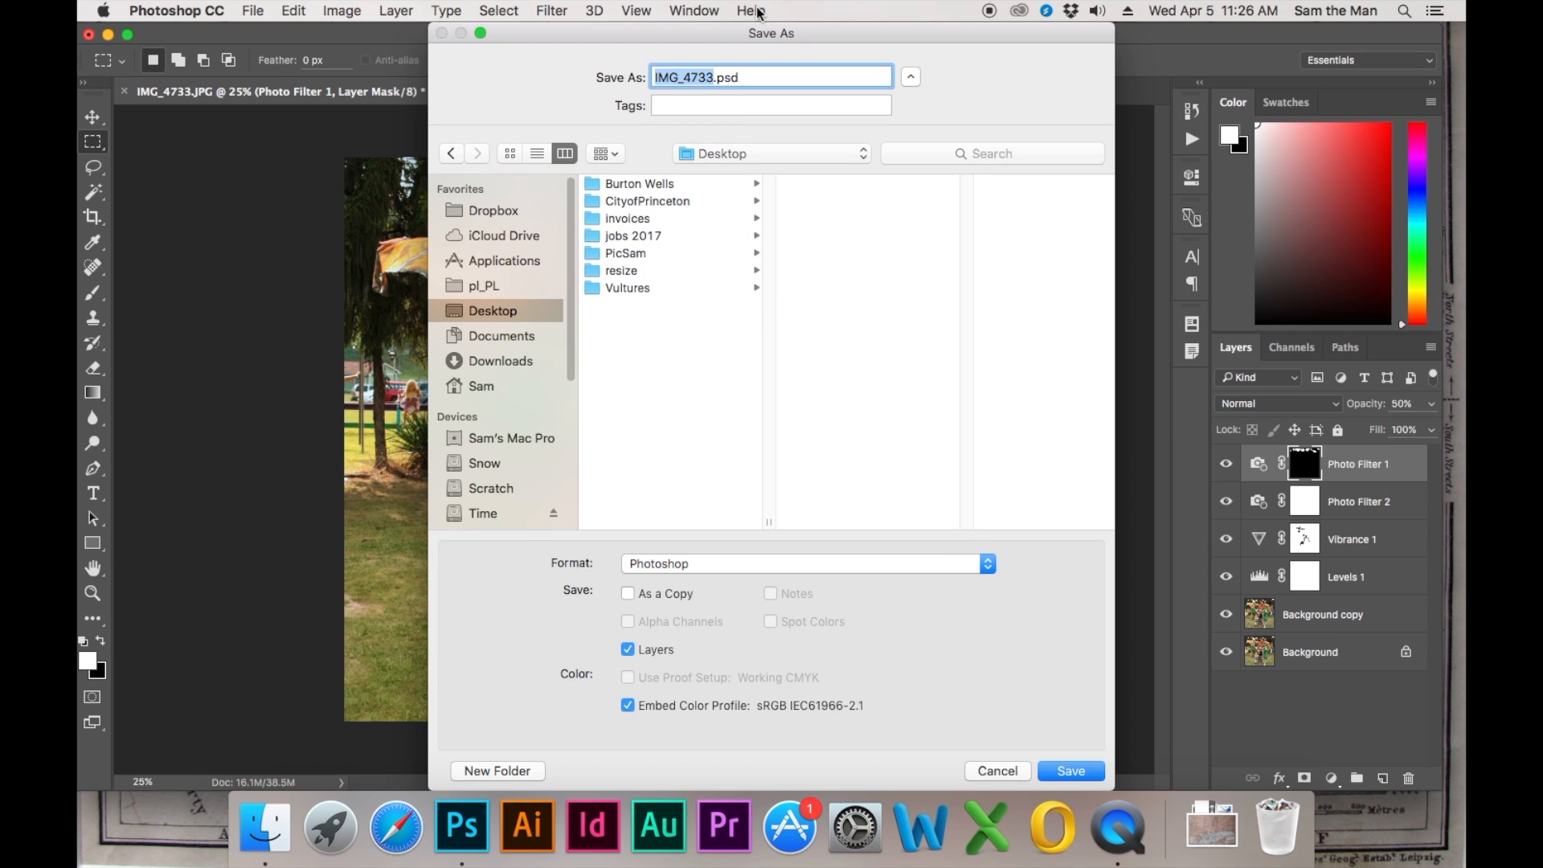
click(1069, 769)
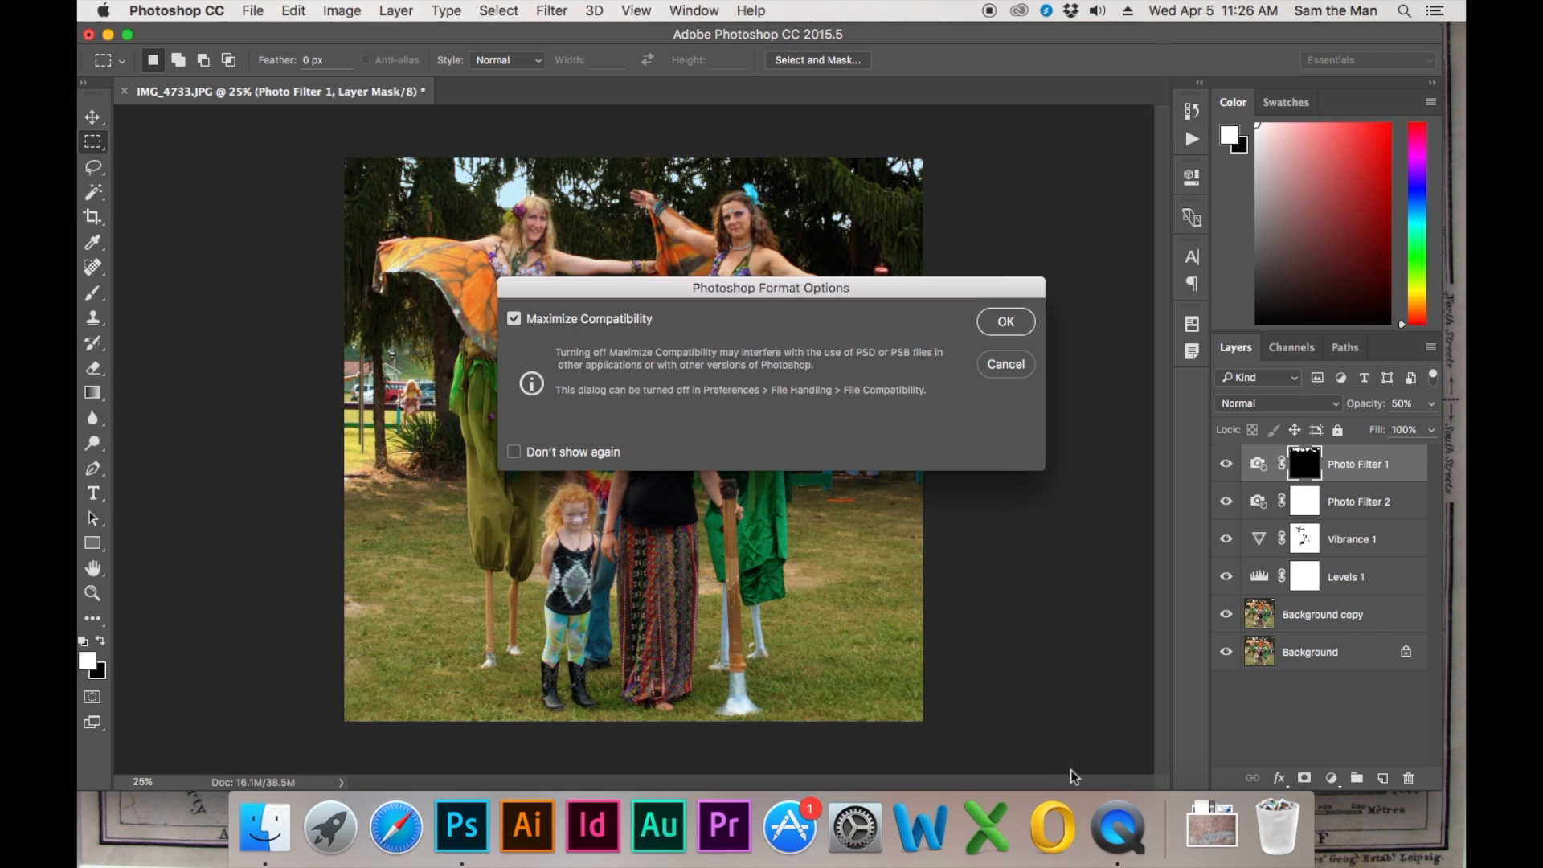
click(1005, 322)
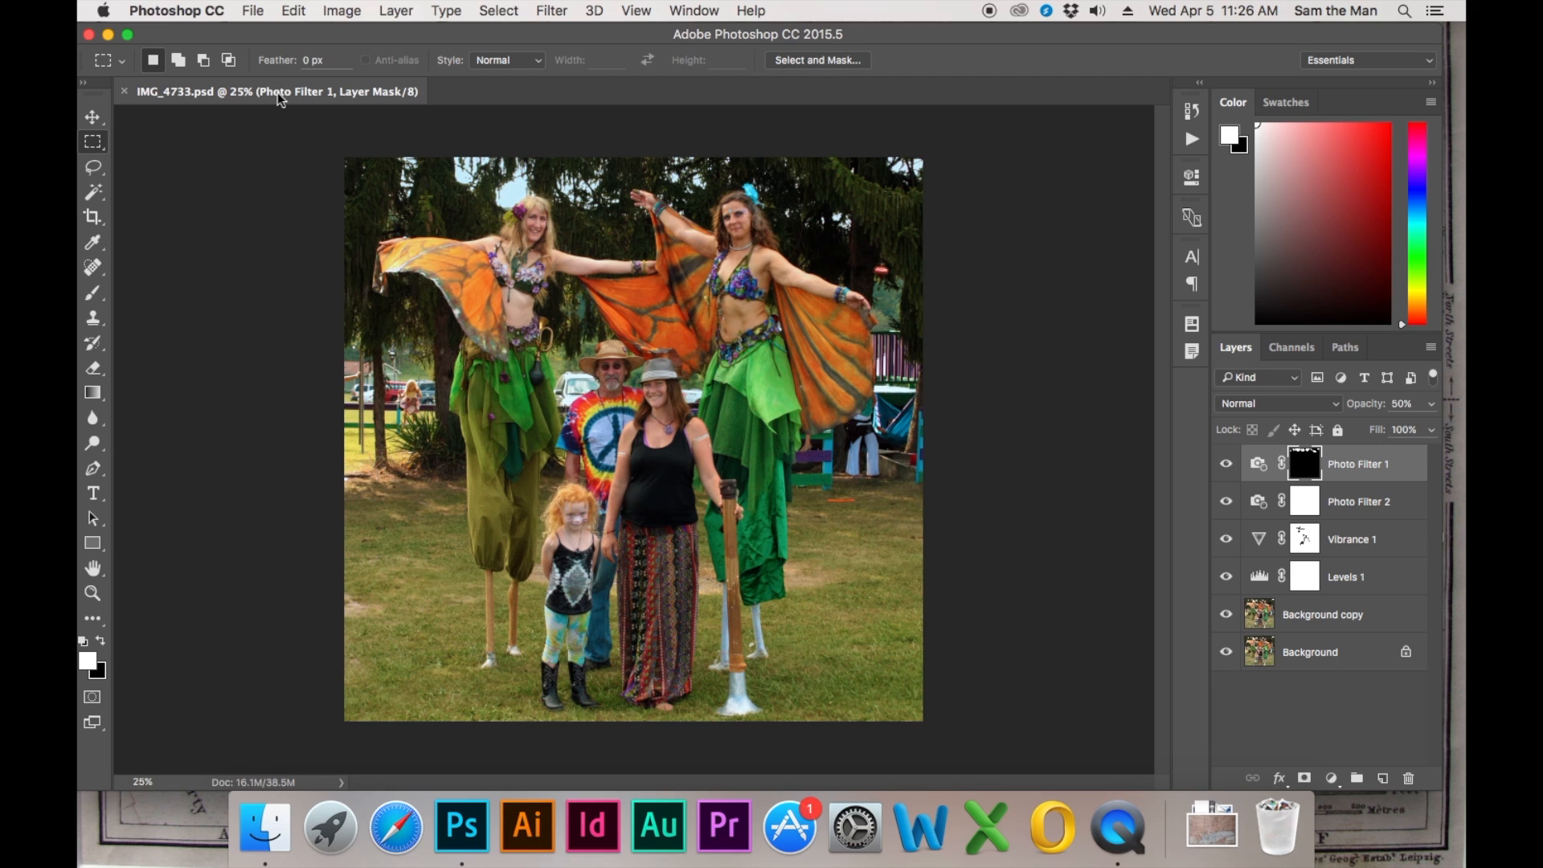
Quick-export a JPG version of the photo to the Desktop as IMG_4733.jpg
click(252, 10)
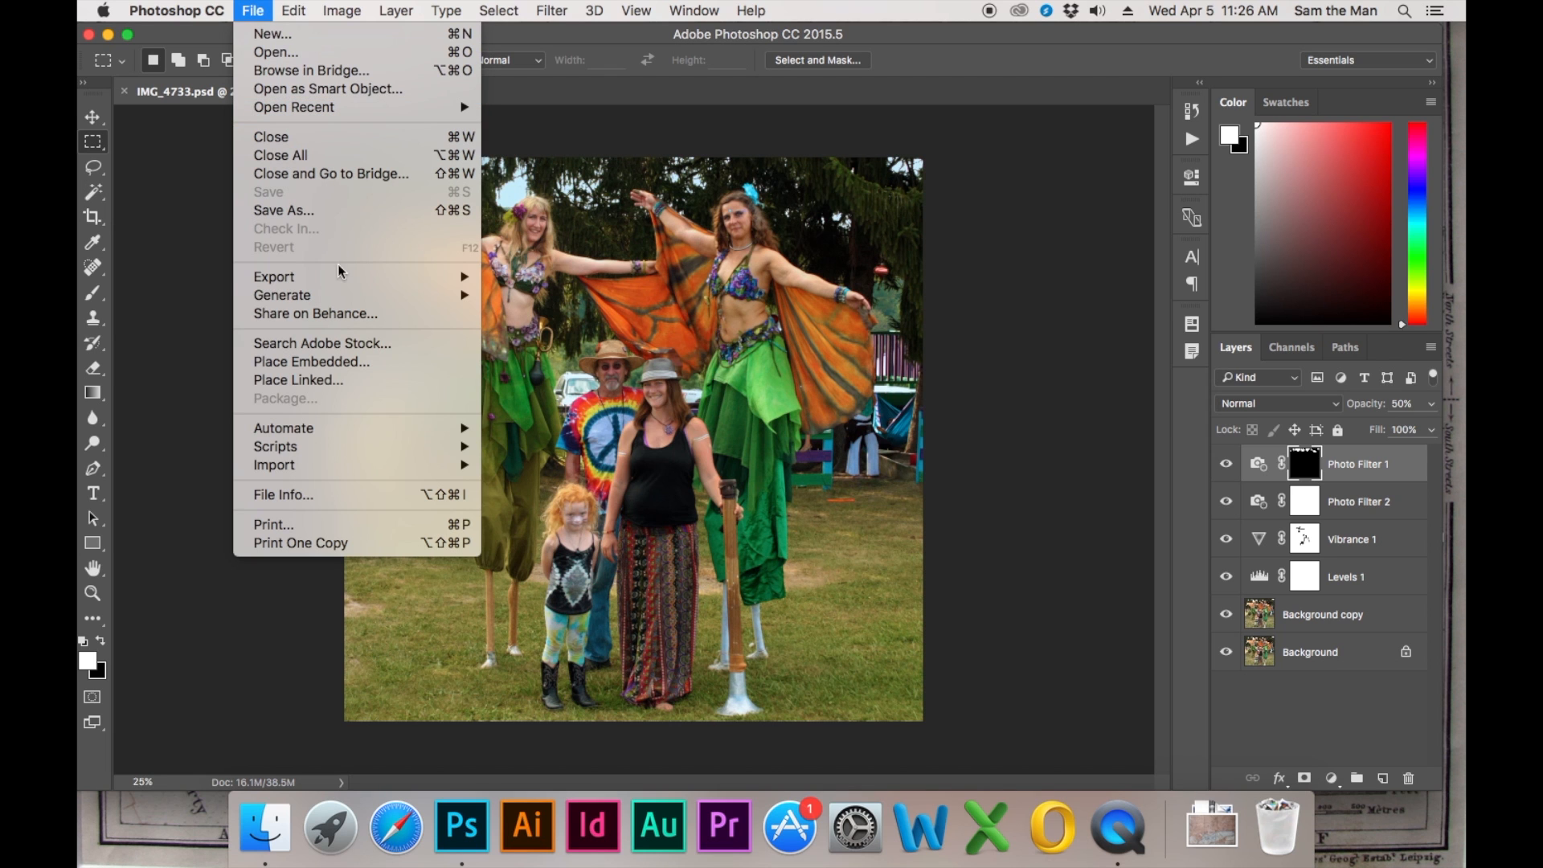
mouse_move(342, 277)
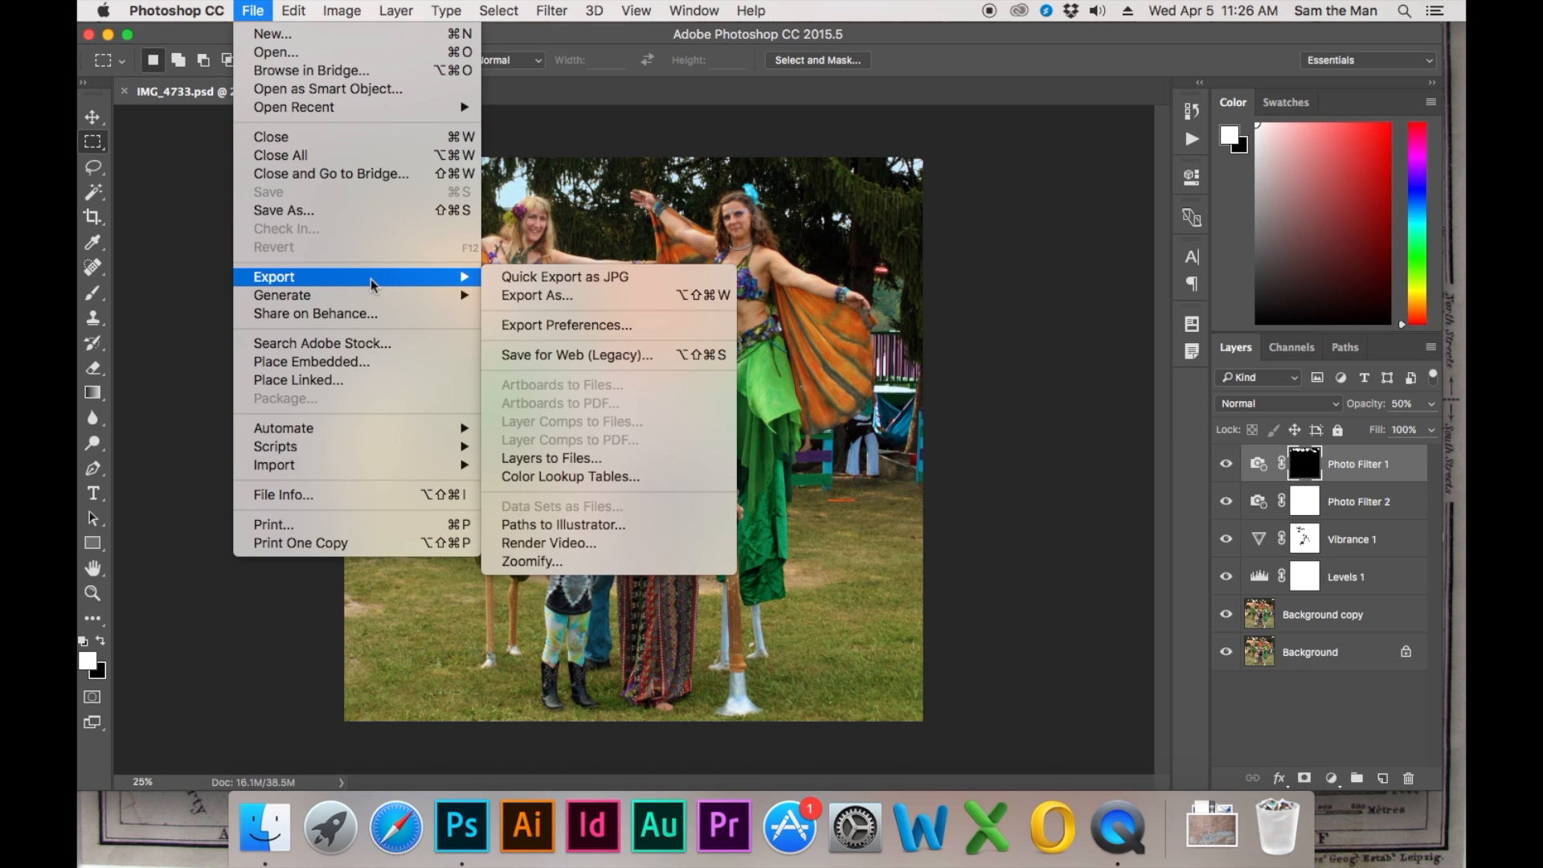
click(530, 277)
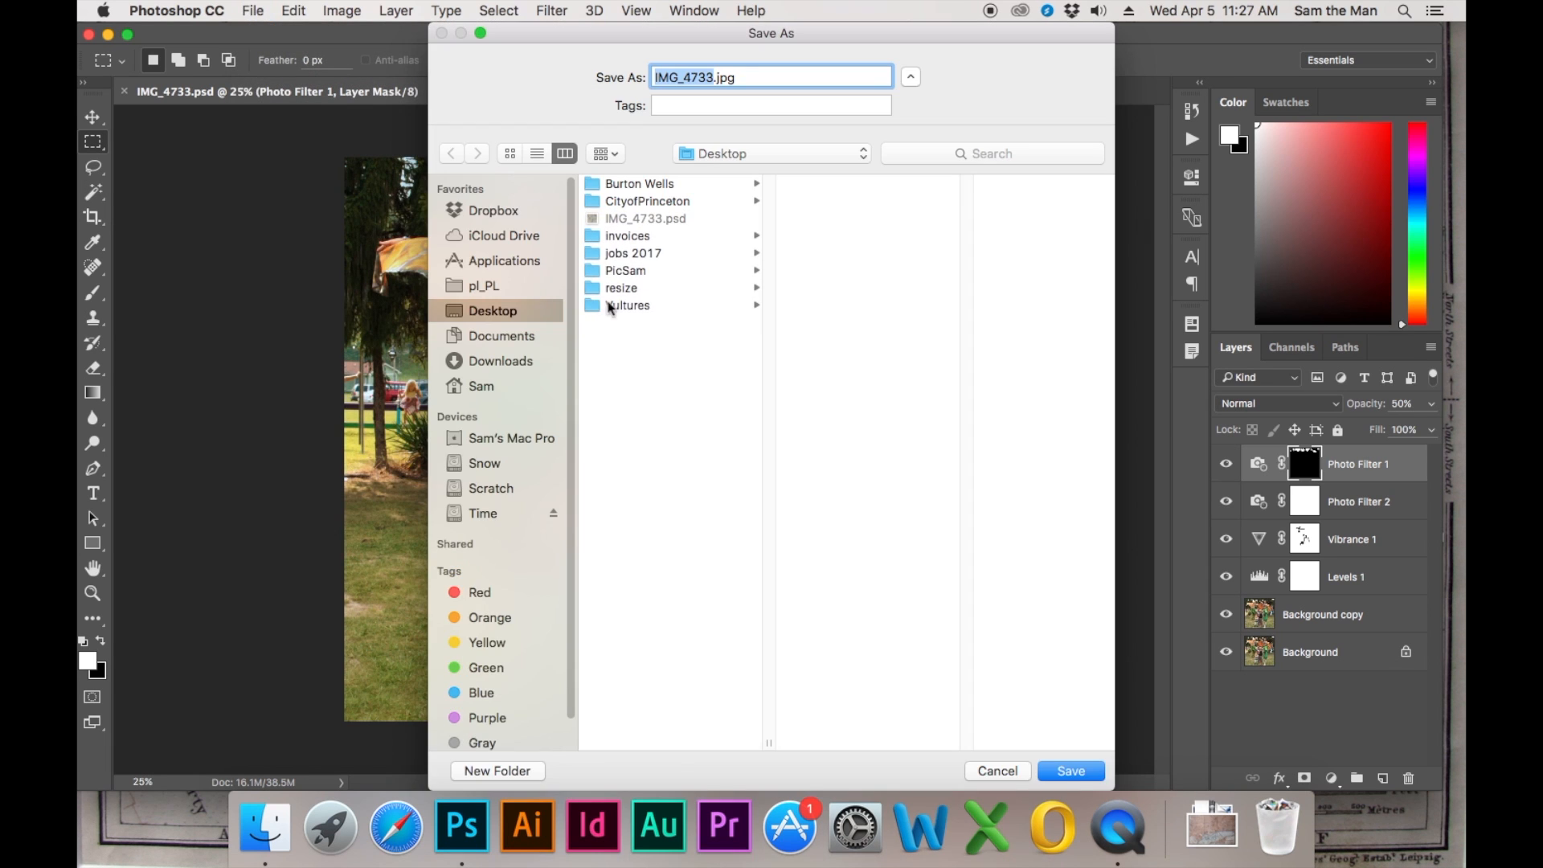
click(1078, 774)
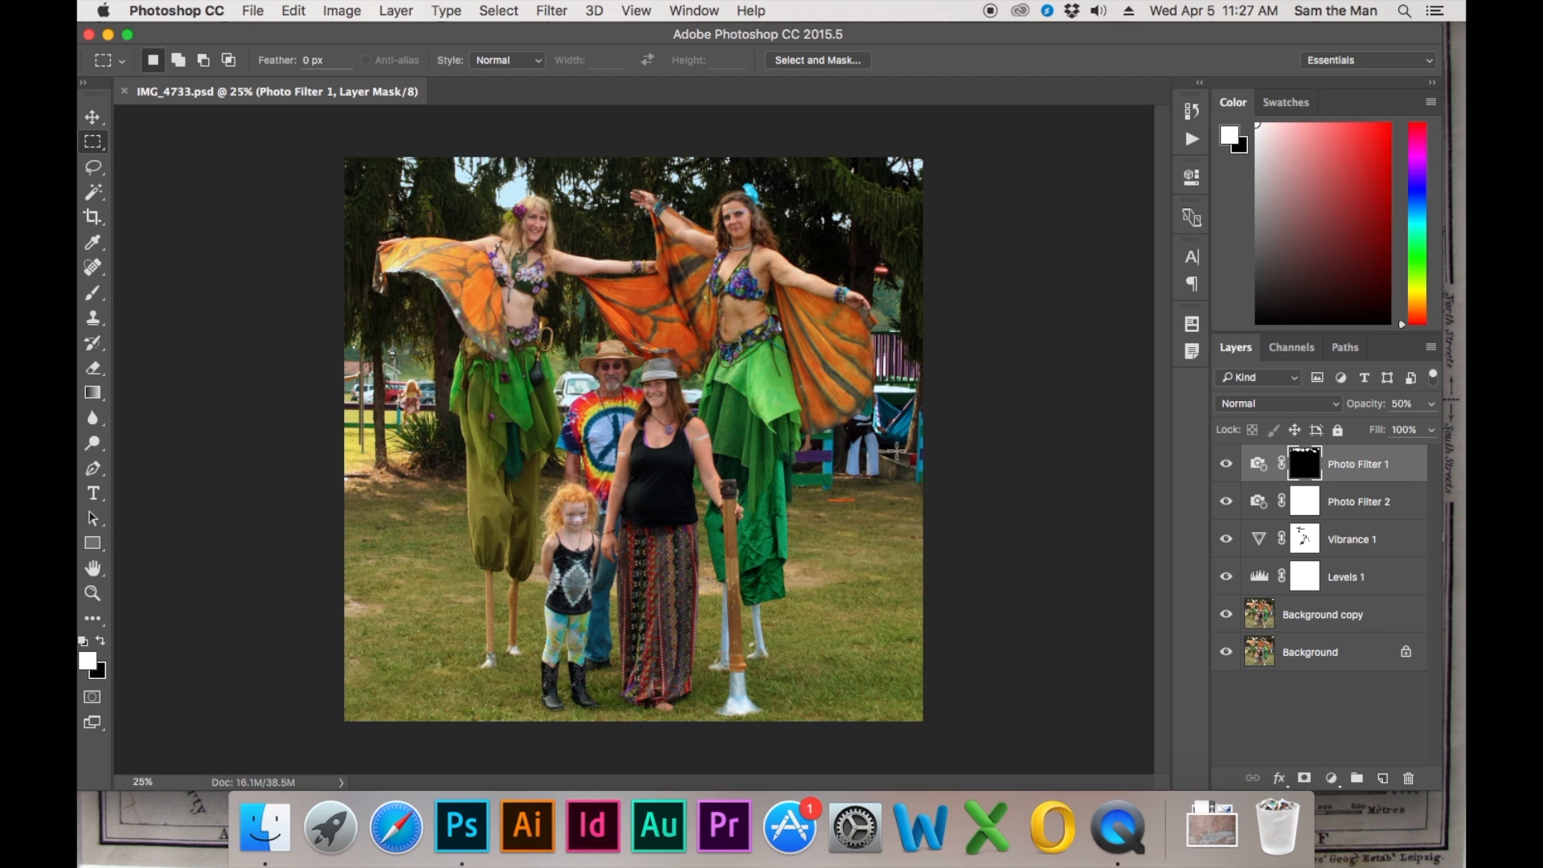
Switch to Finder to check the saved files on the Desktop, close that folder window and return to Photoshop
key(super+Tab)
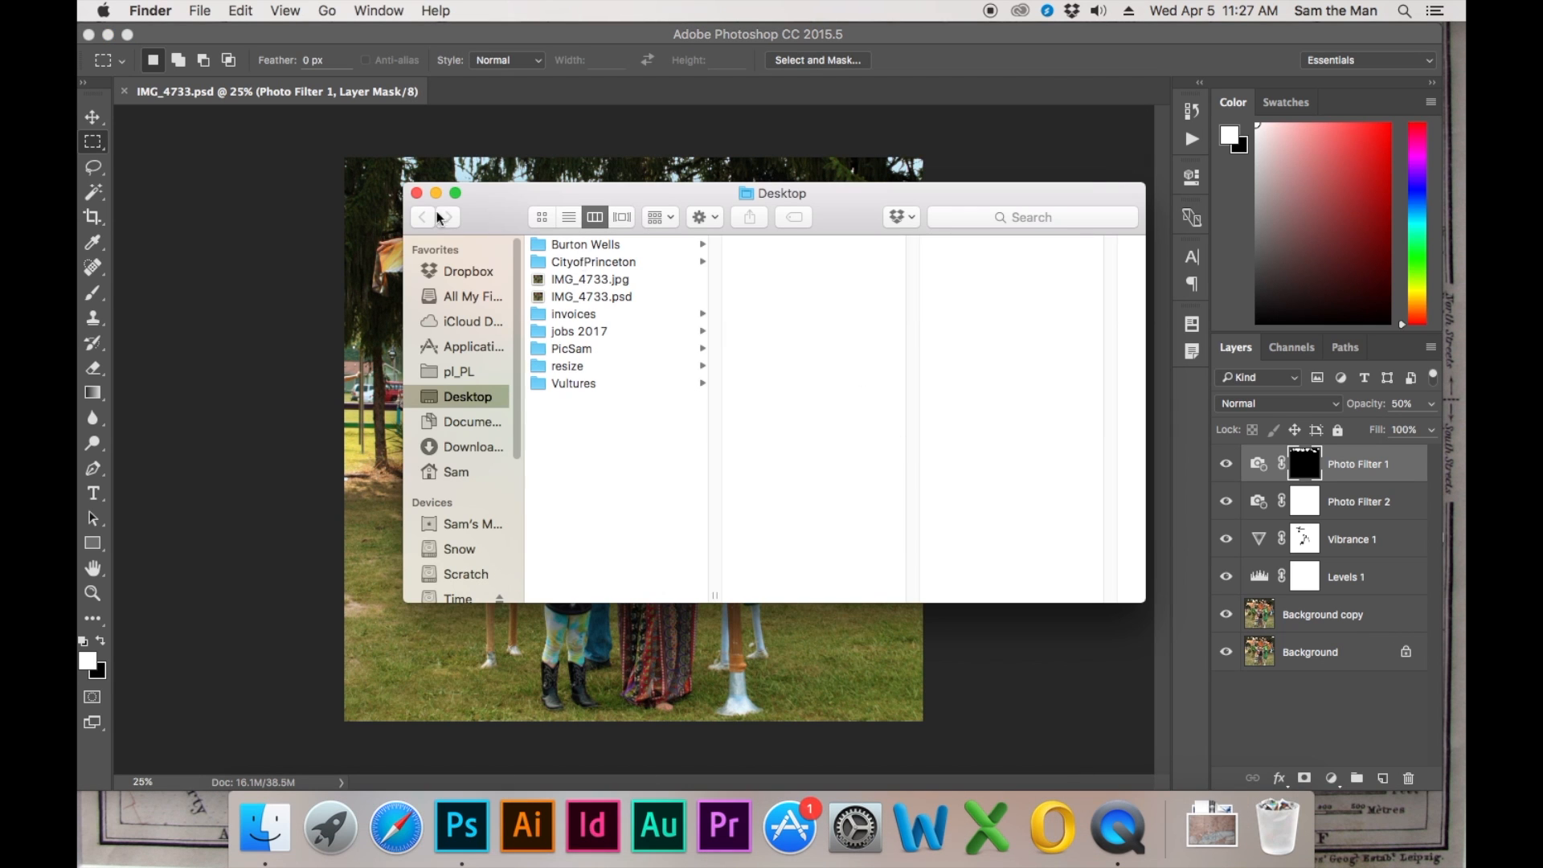
click(415, 194)
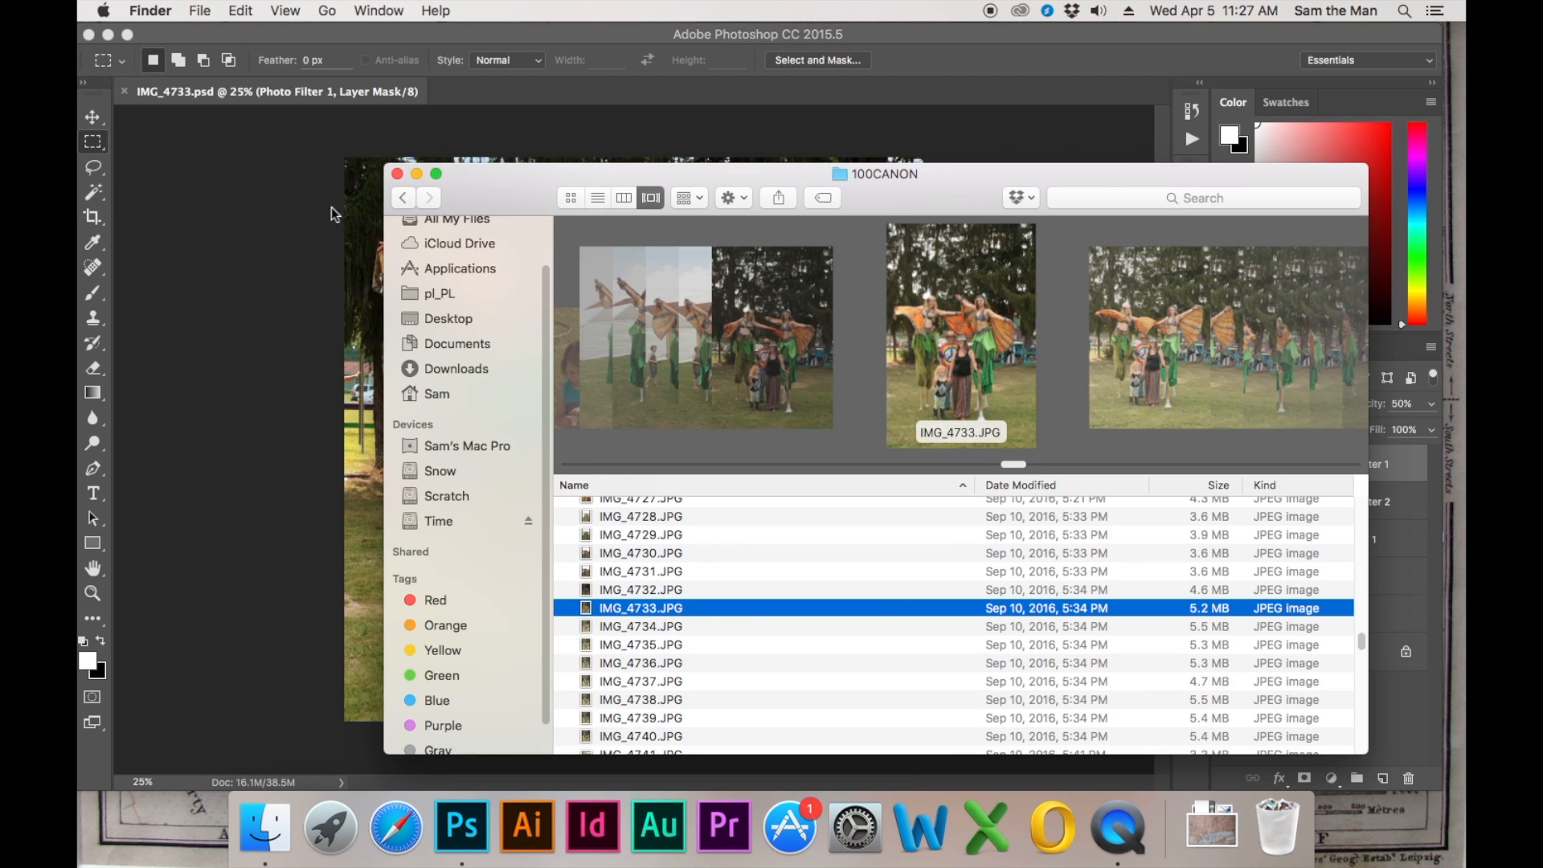
click(281, 243)
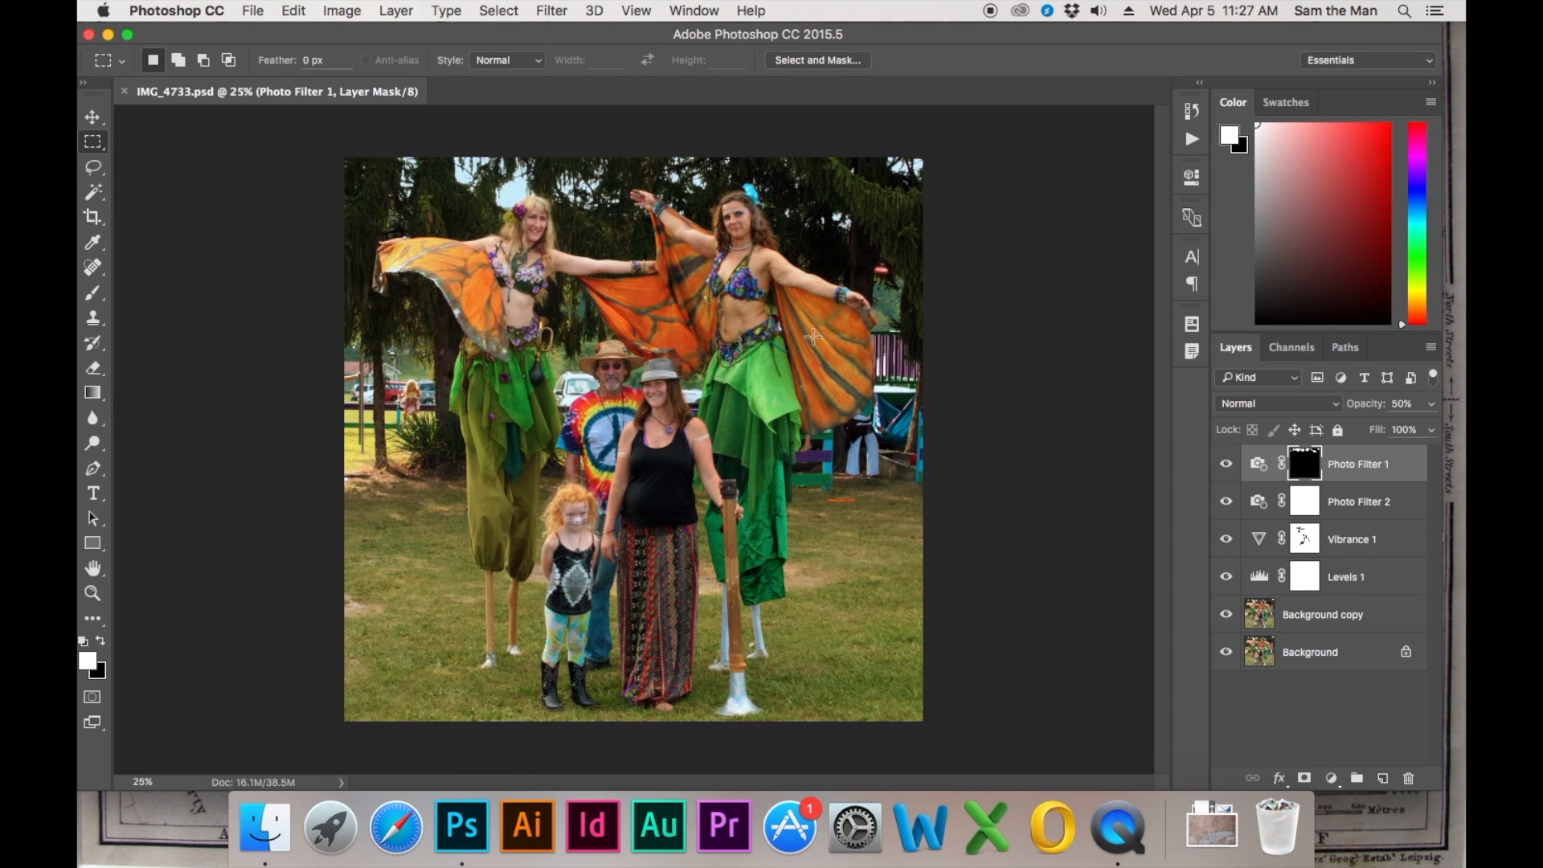
Compare the photo with all four adjustment layers hidden and shown, restoring them one by one from Levels 1 up to Photo Filter 1
drag(1226, 464, 1226, 583)
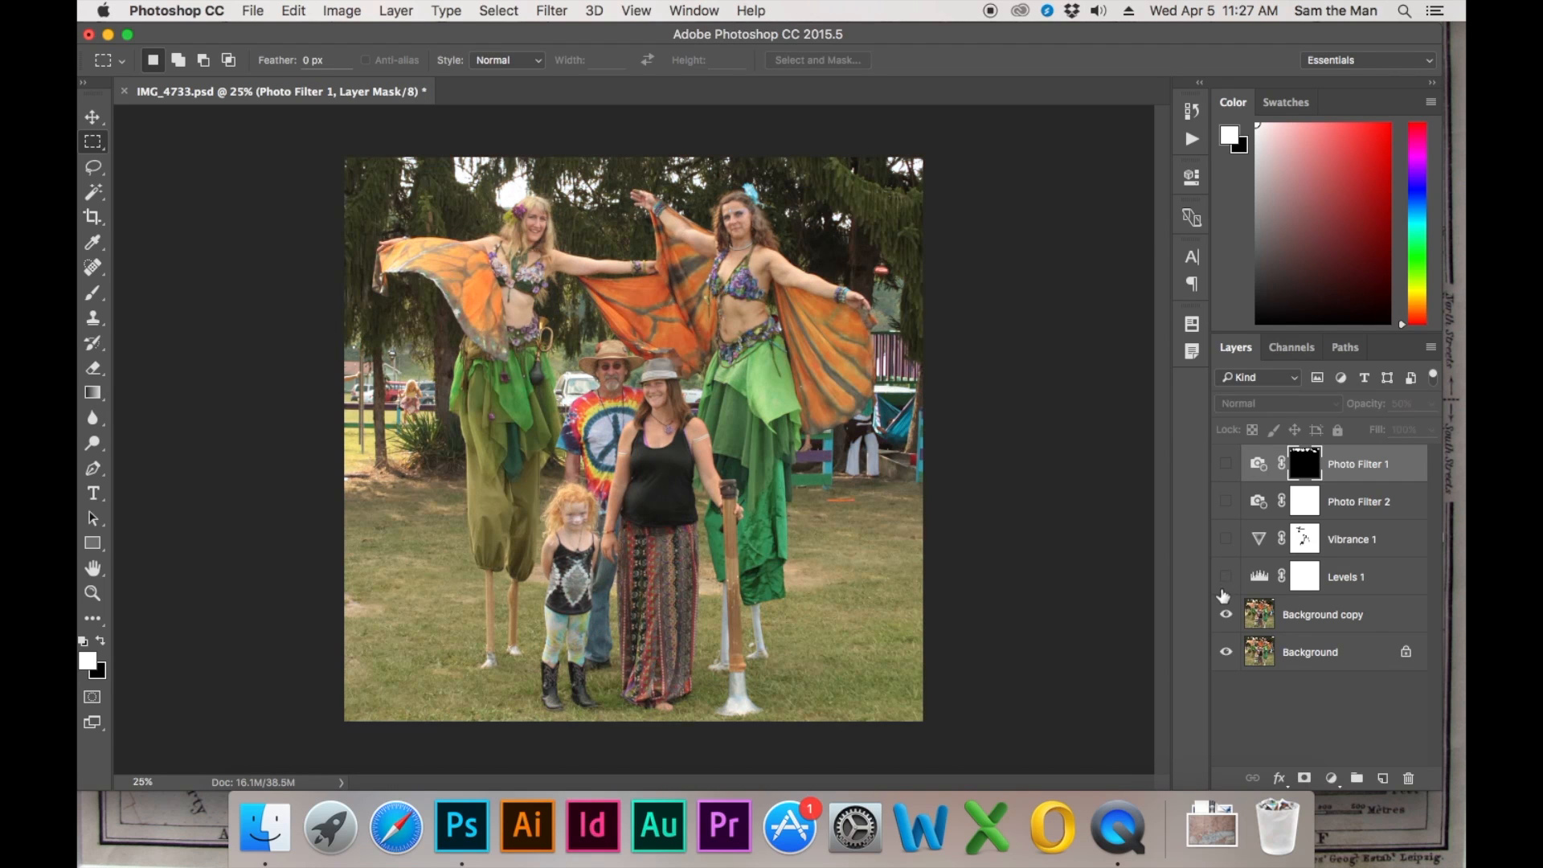
drag(1226, 464, 1230, 573)
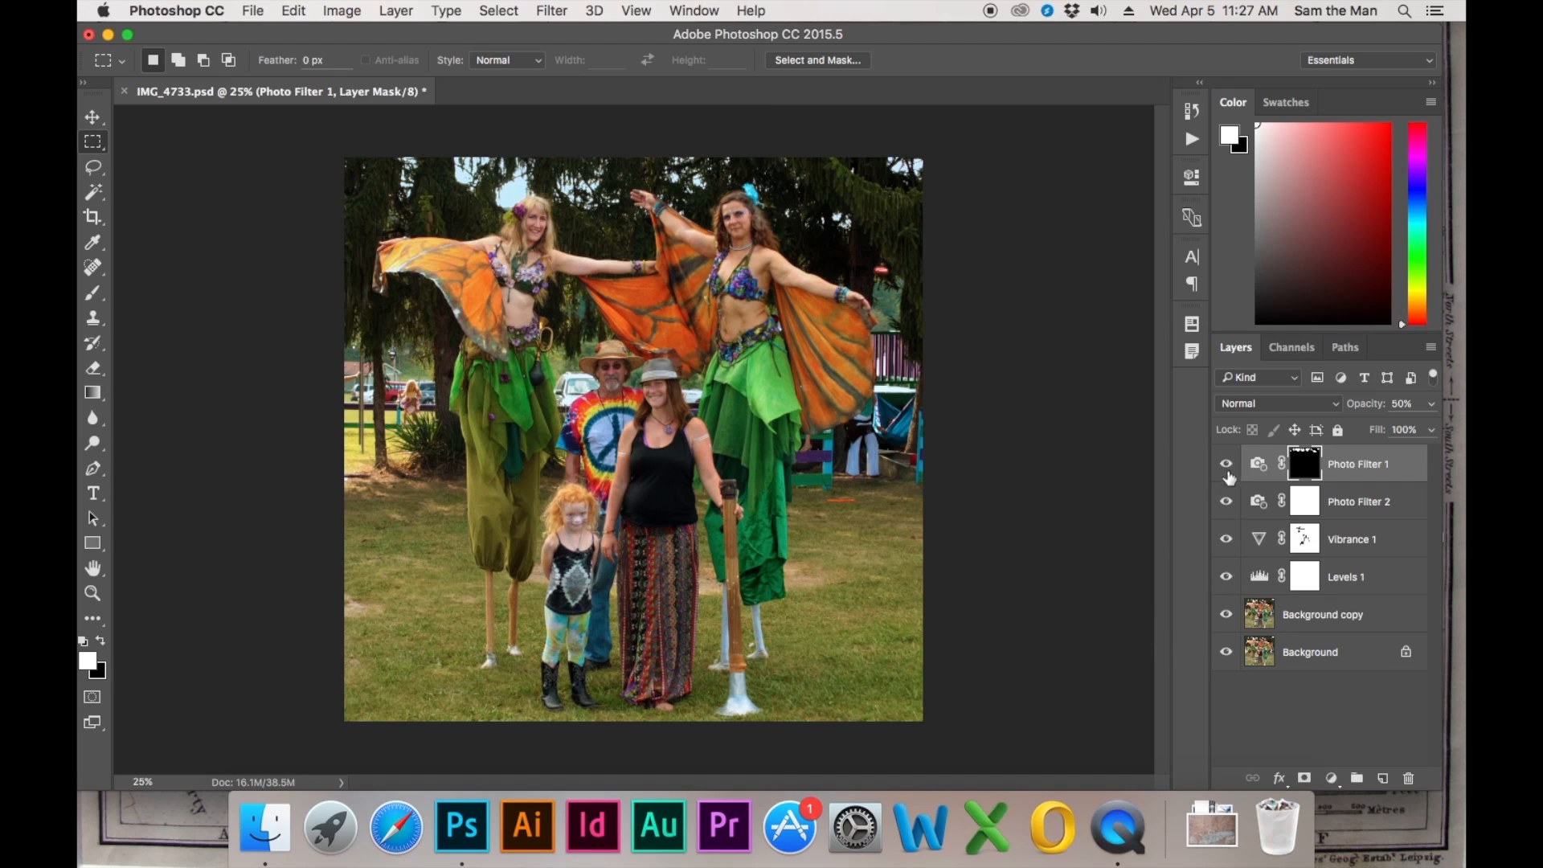
drag(1227, 466, 1228, 579)
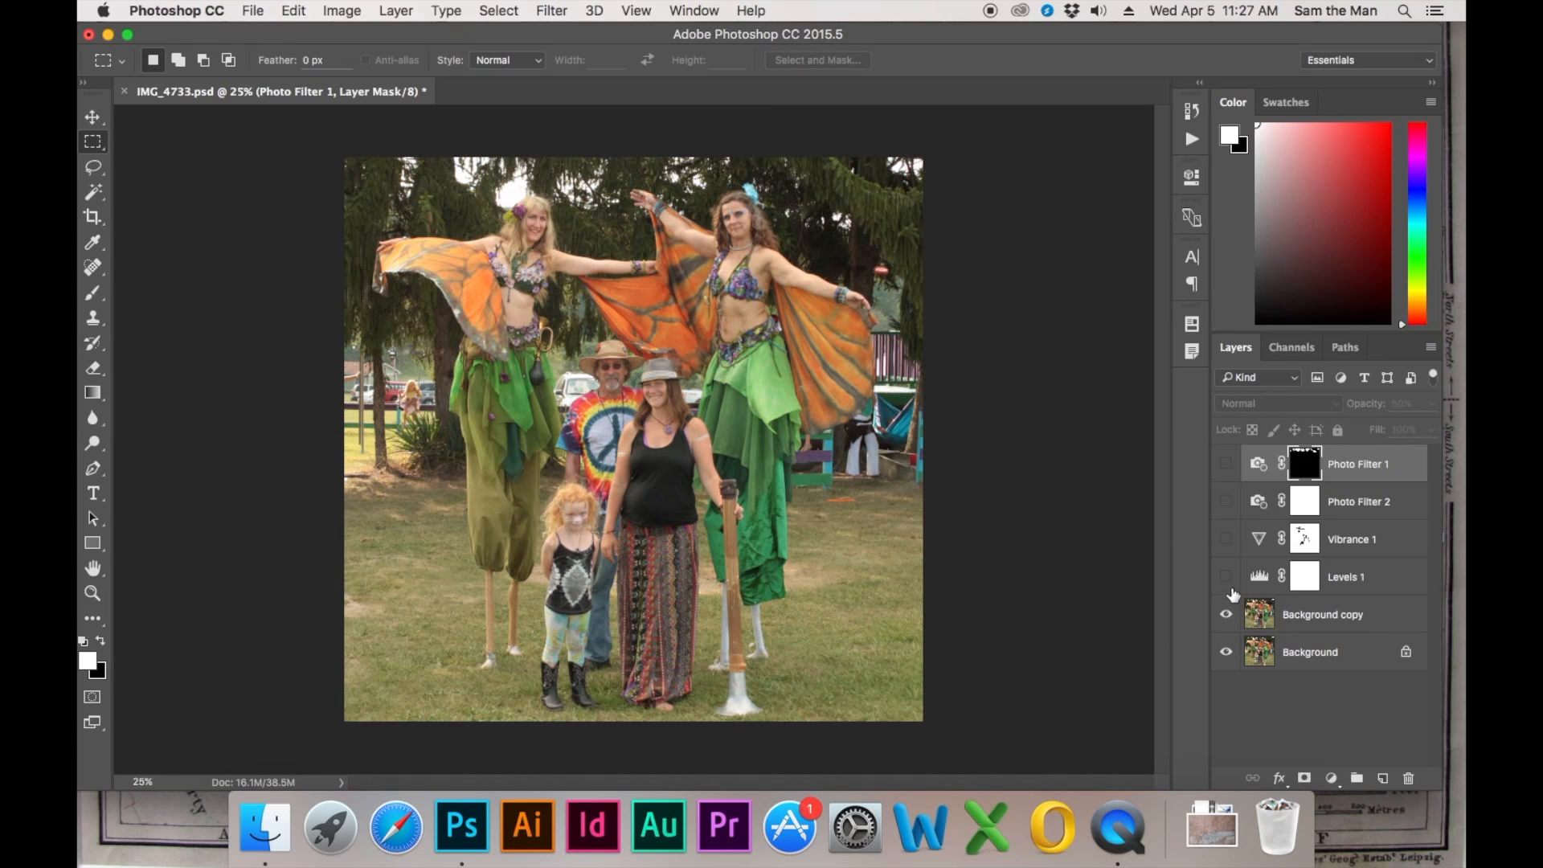
click(1226, 576)
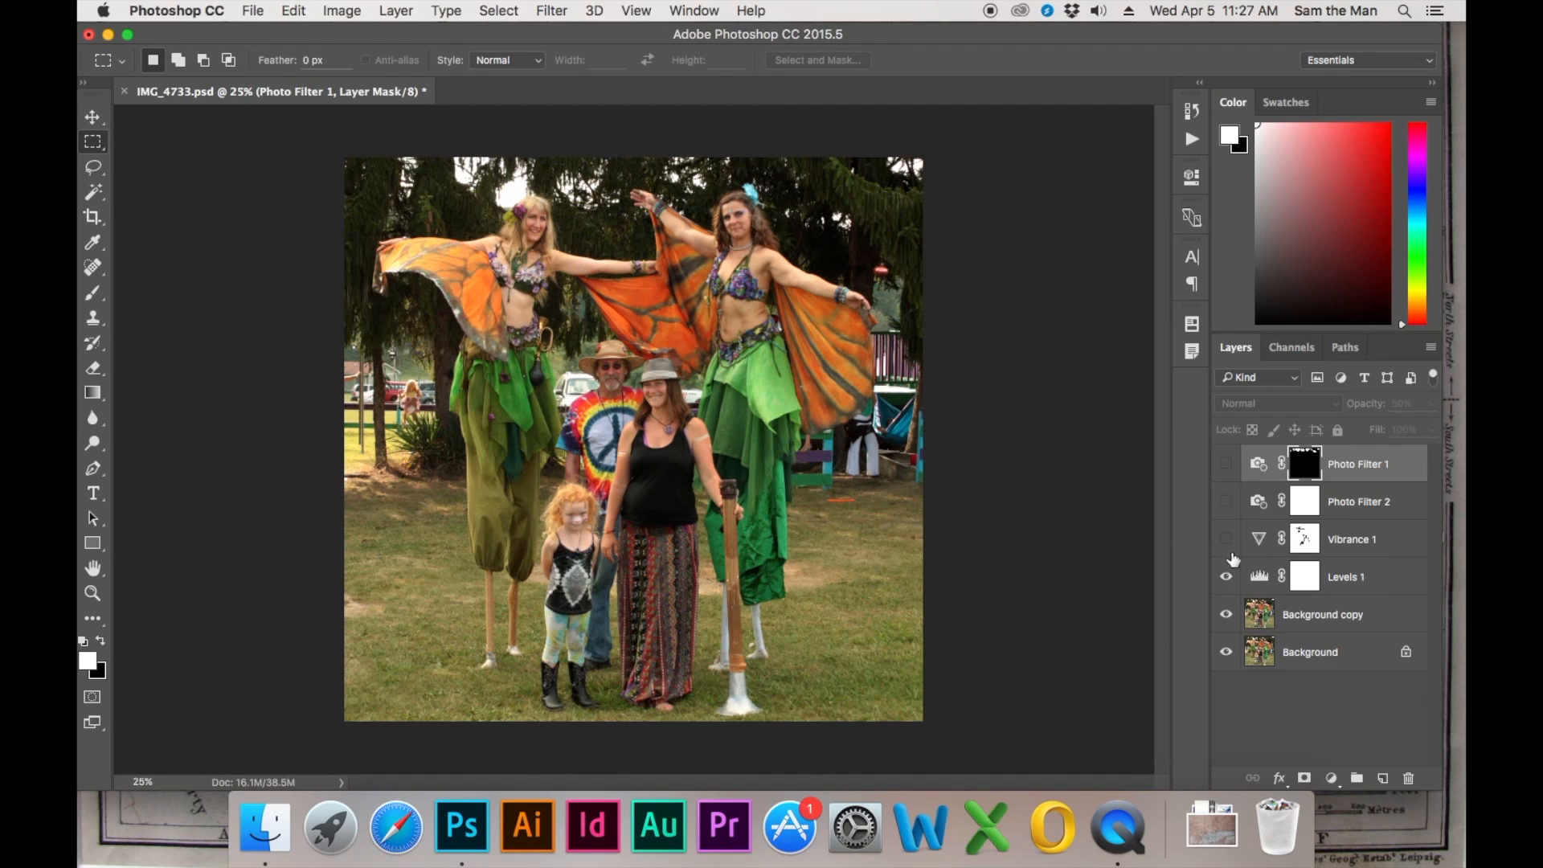
click(1226, 539)
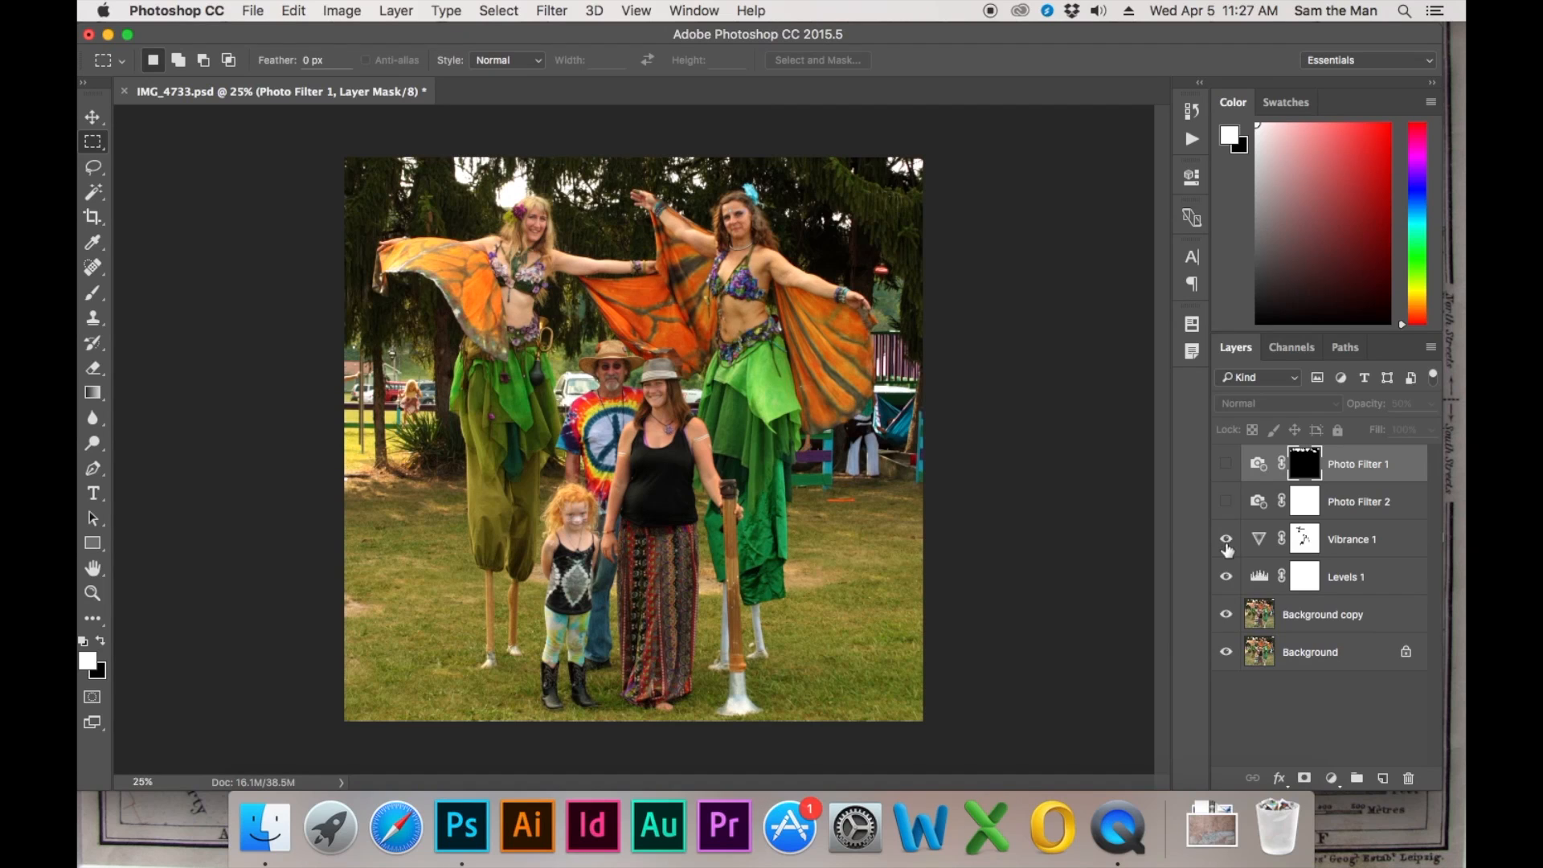
click(1227, 502)
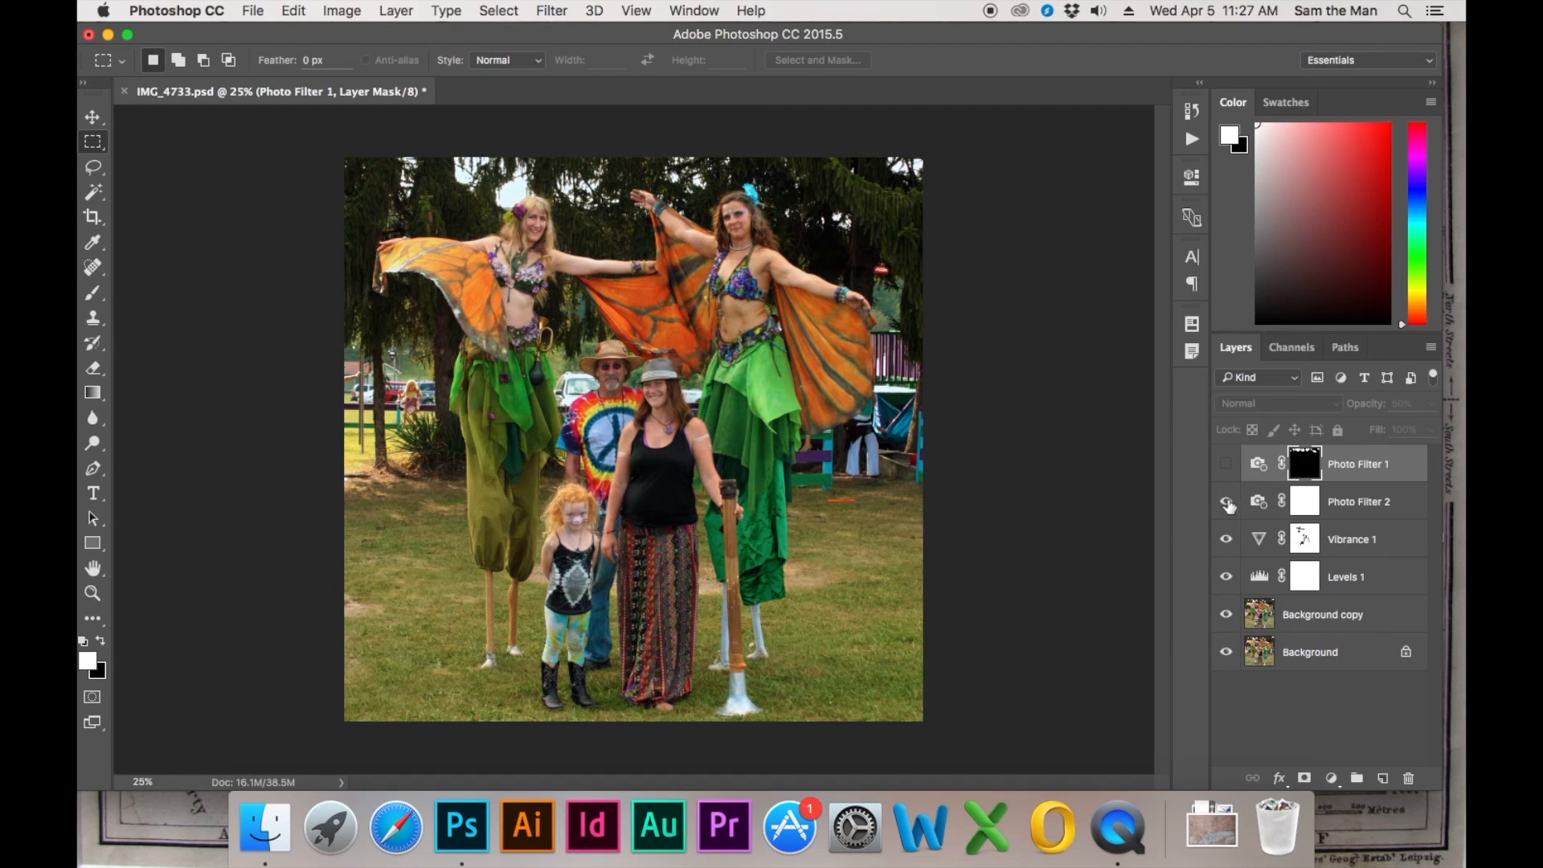
click(1227, 464)
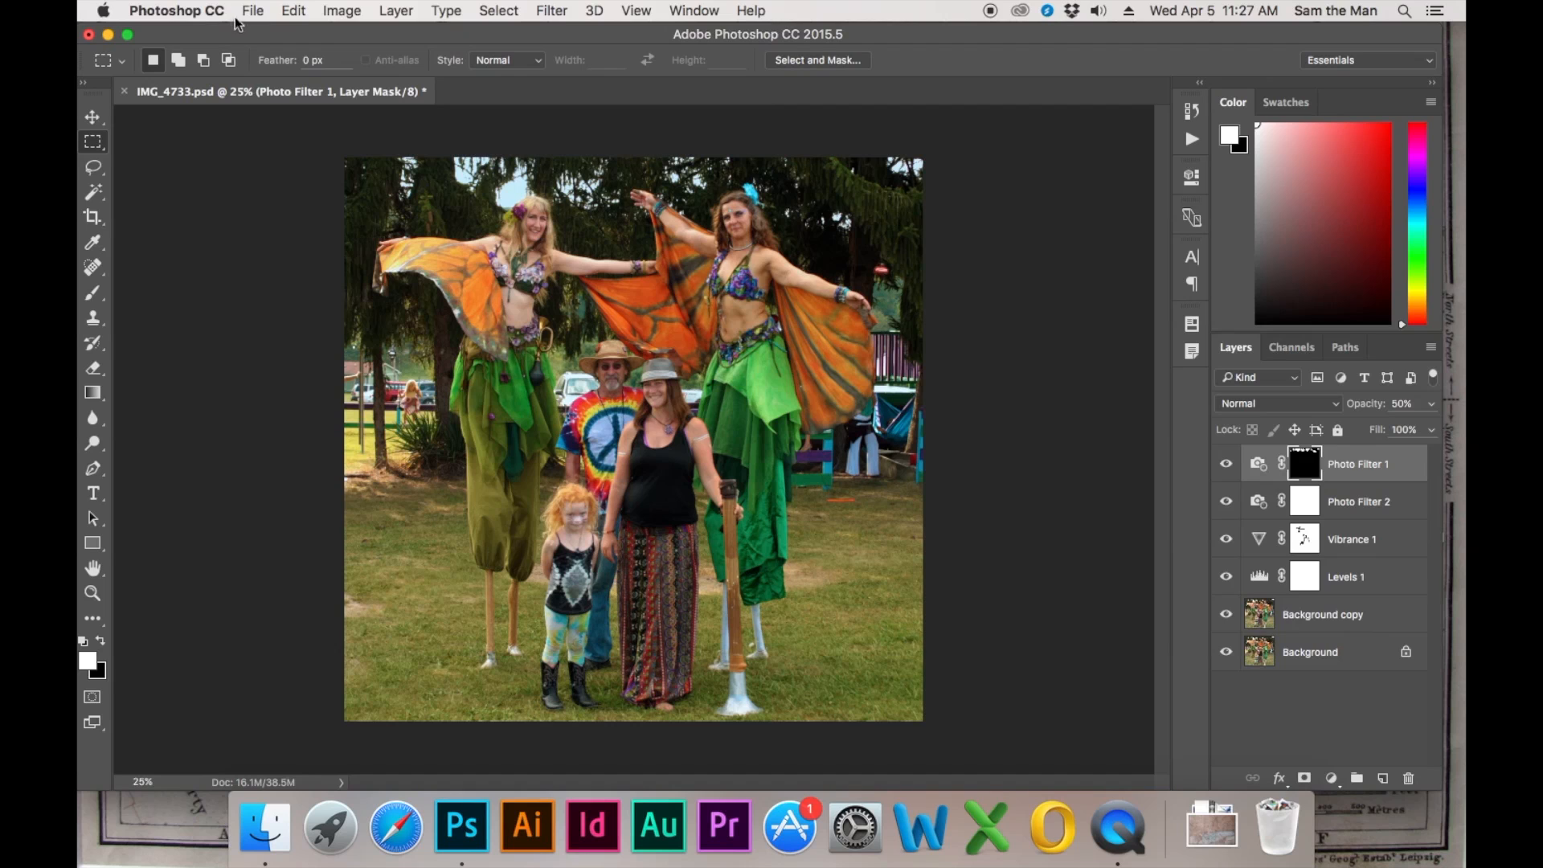
Quit Photoshop, saving the changes to IMG_4733.psd, and close the remaining 100CANON folder window
click(207, 12)
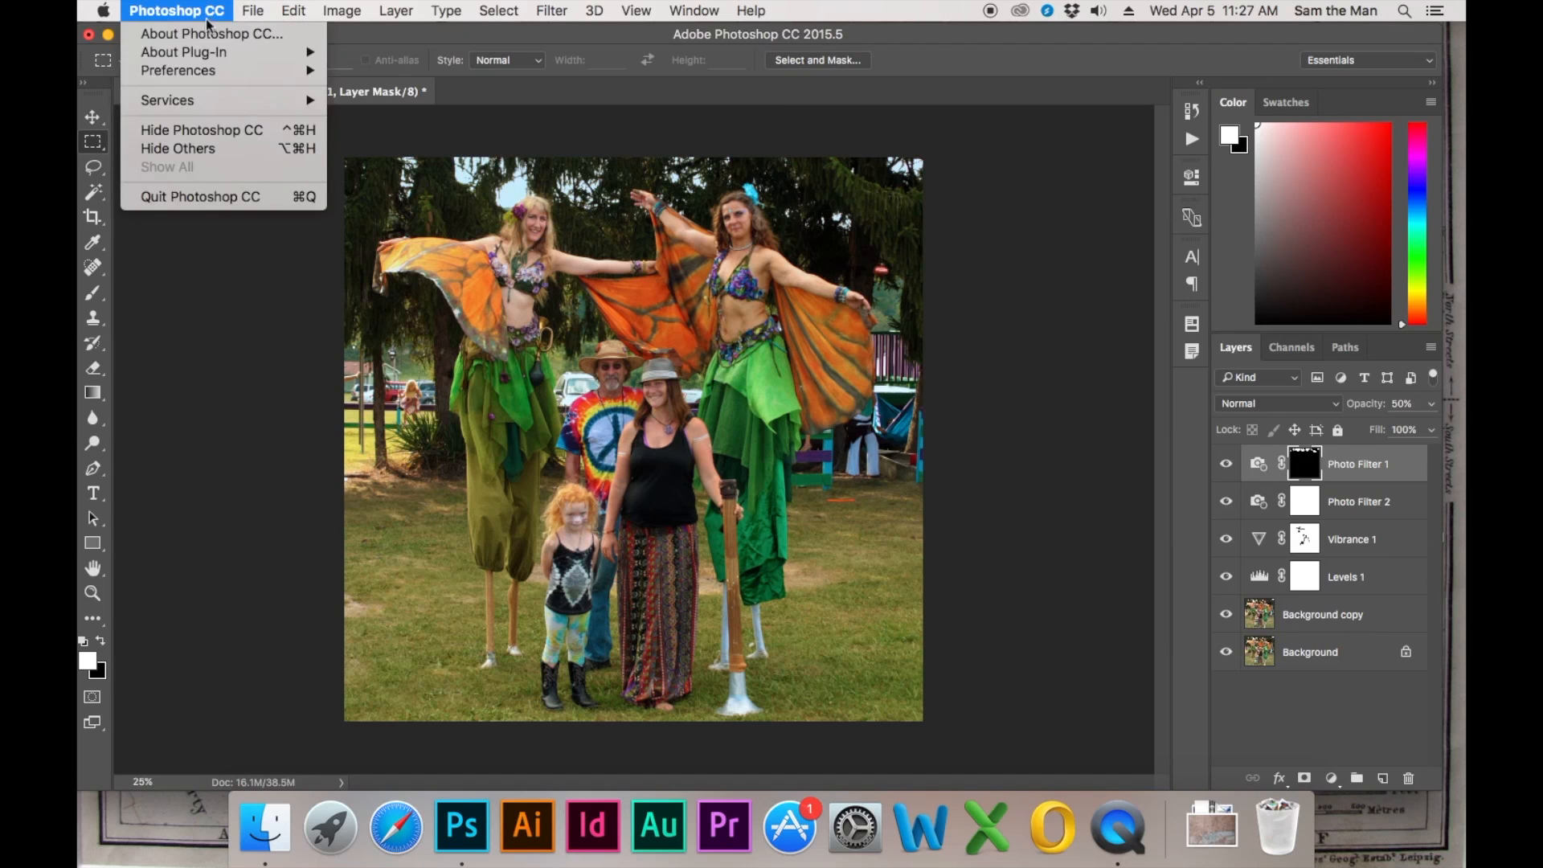
click(237, 199)
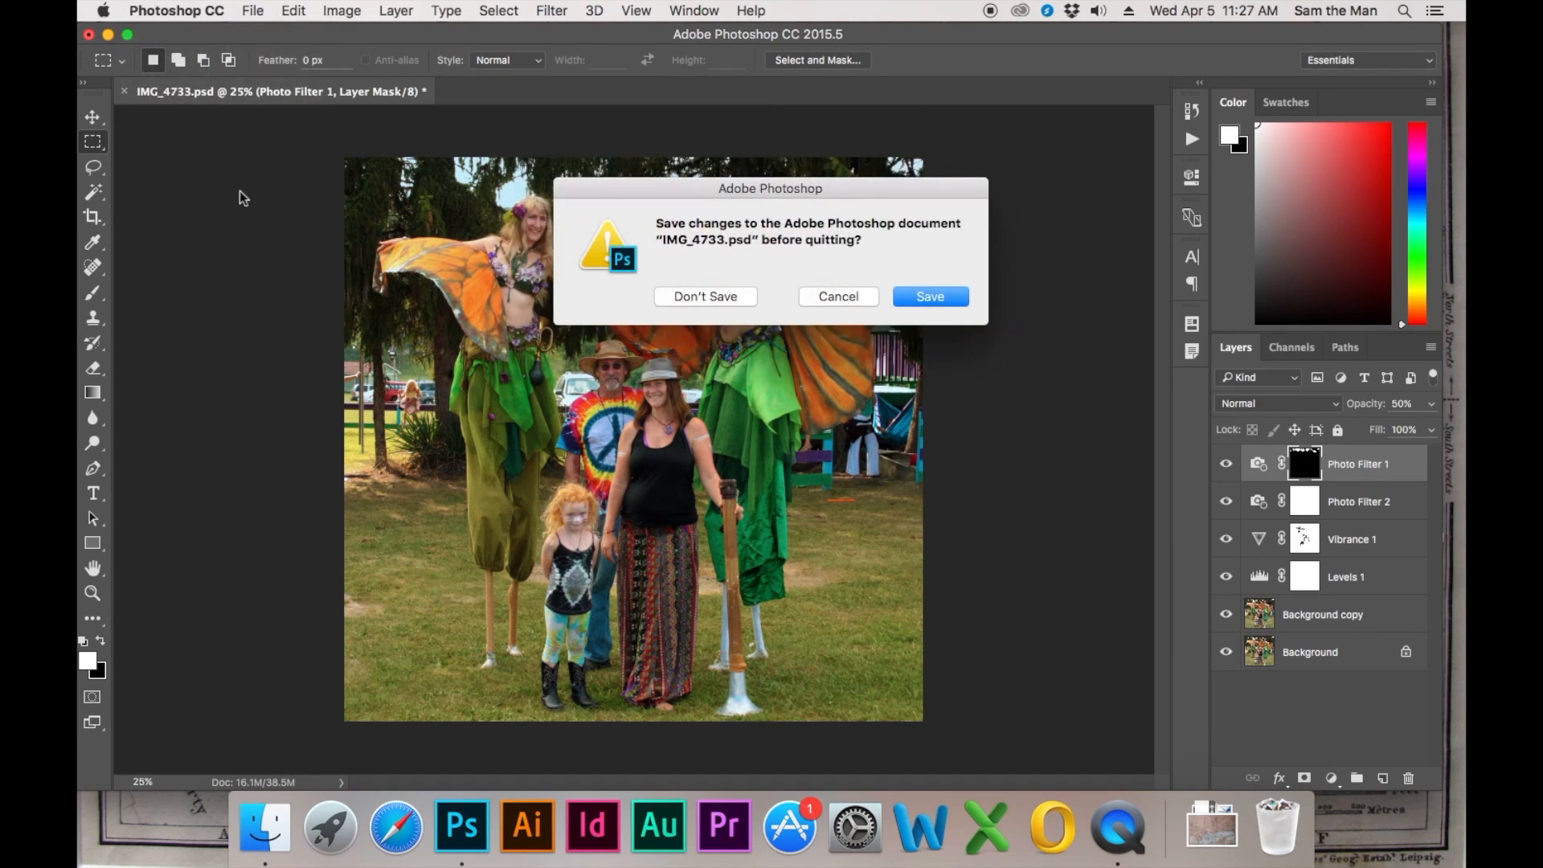
click(930, 297)
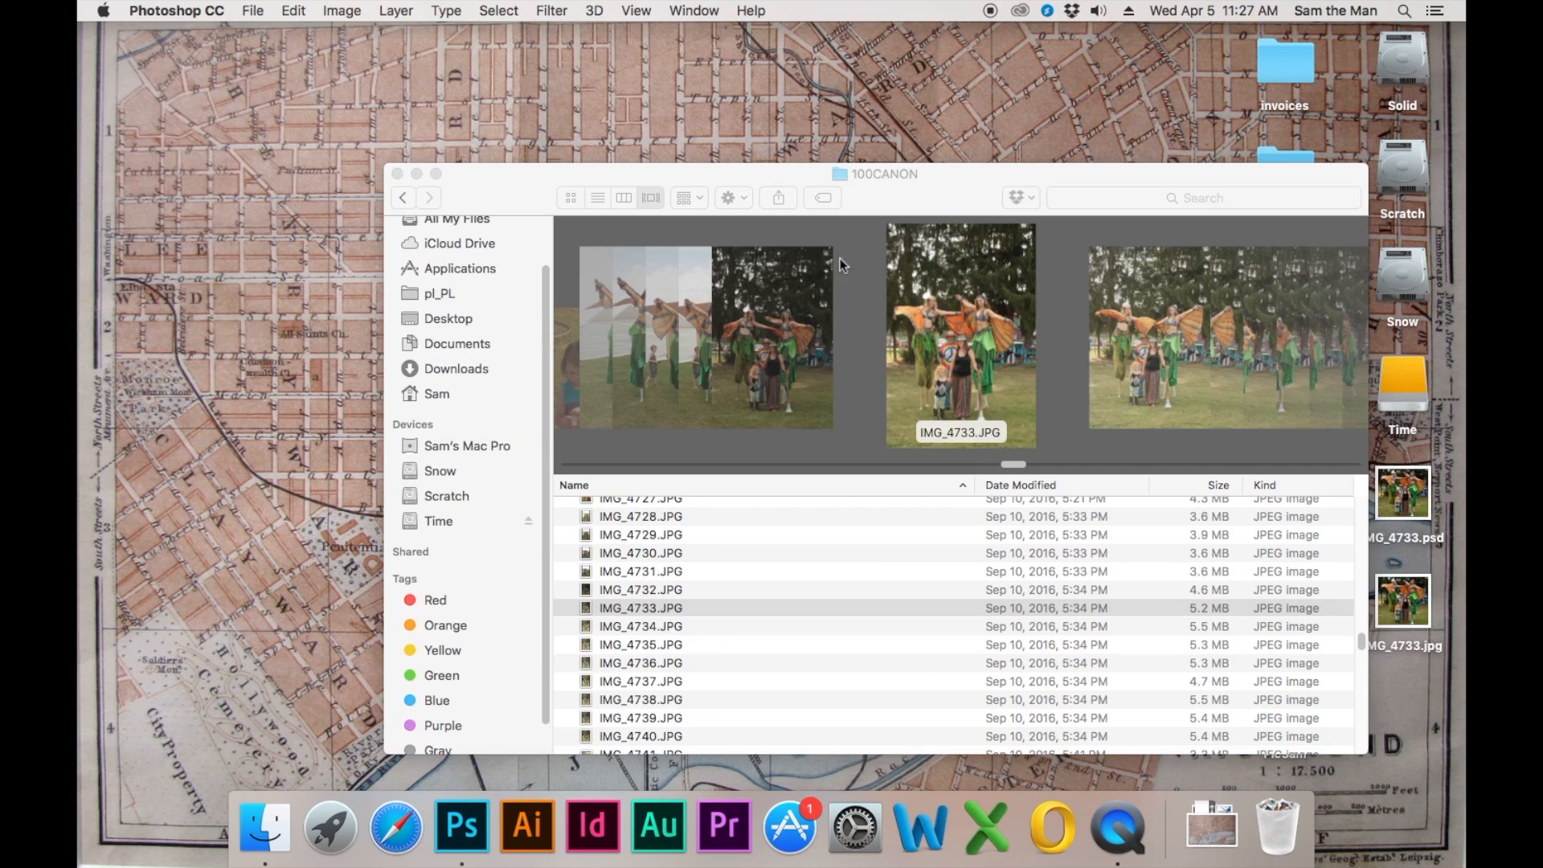
click(397, 174)
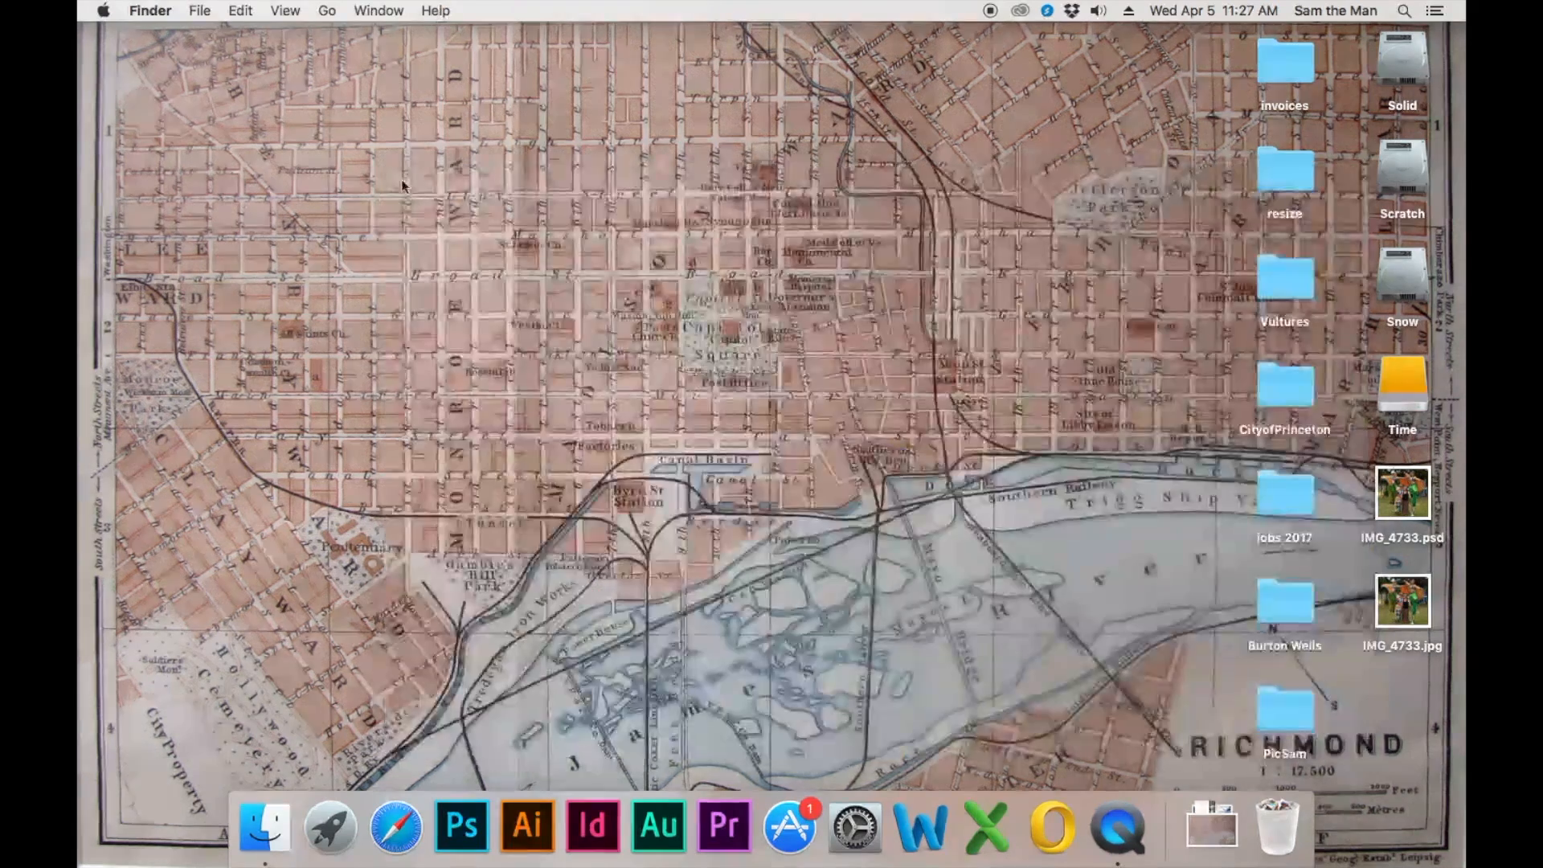